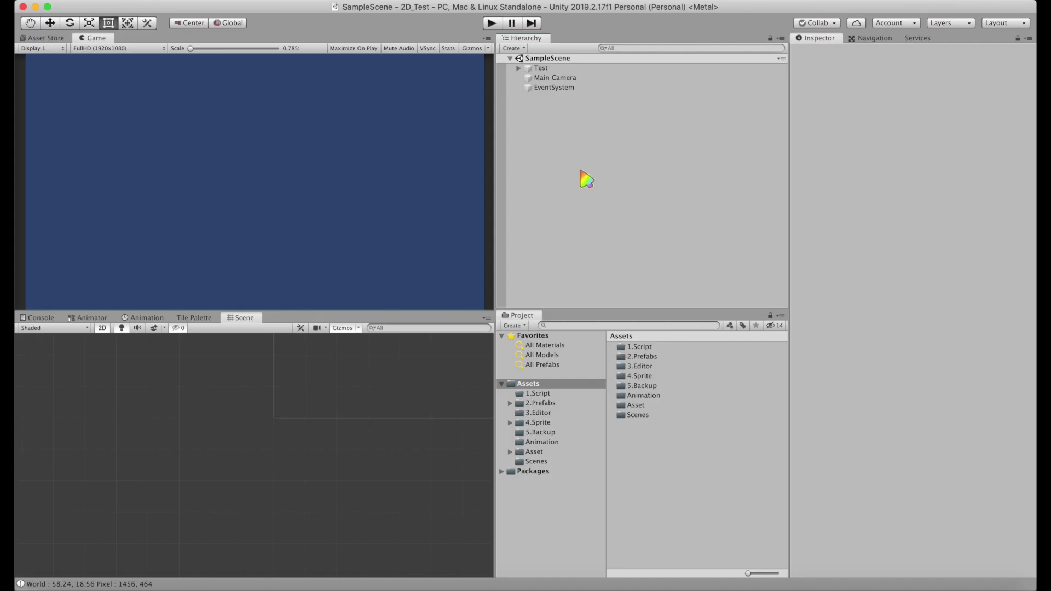
- Add a 2D Sprite object named Ground to the Hierarchy and drag the Ground script onto it
right_click(581, 170)
mouse_move(635, 301)
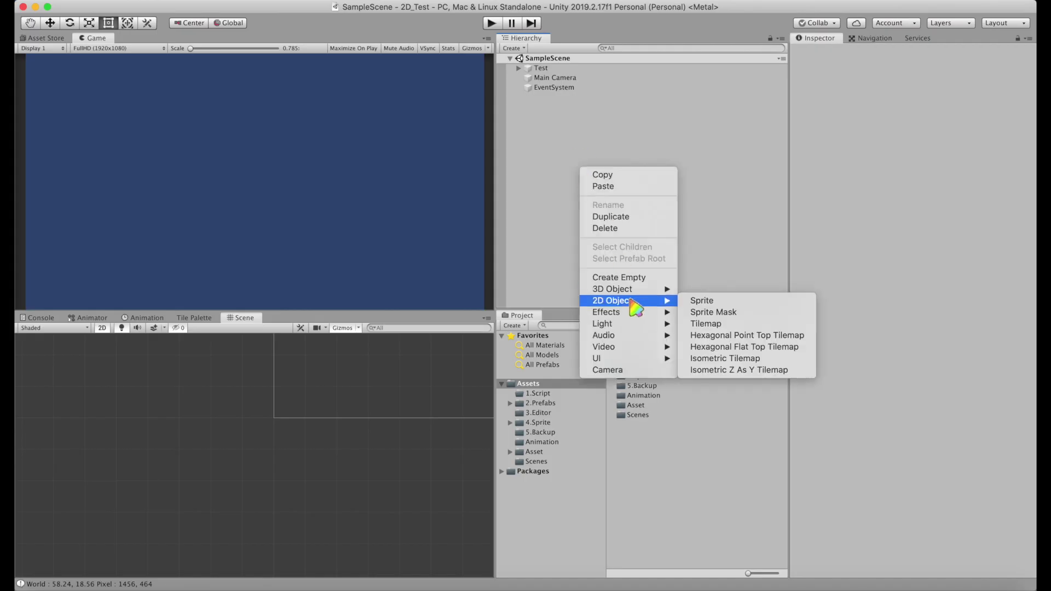
left_click(728, 302)
type("Ground")
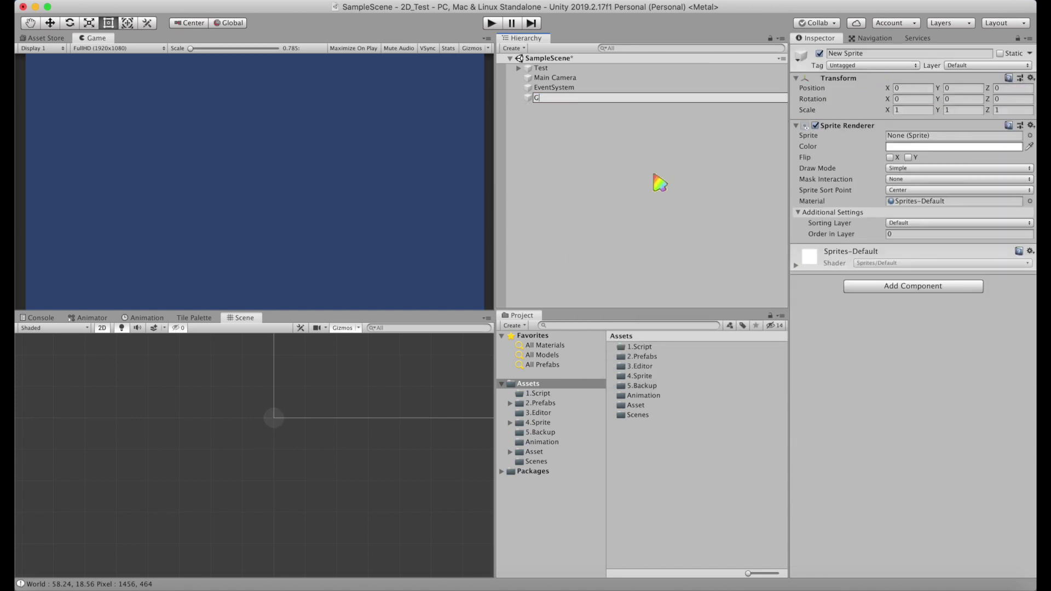
key("Return")
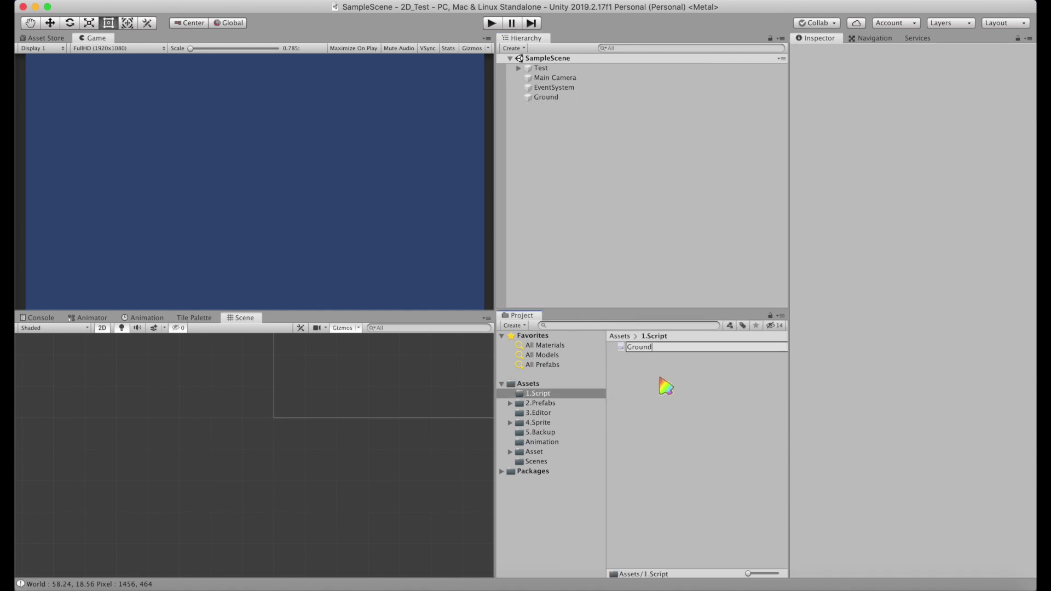
left_click_drag(640, 347, 546, 98)
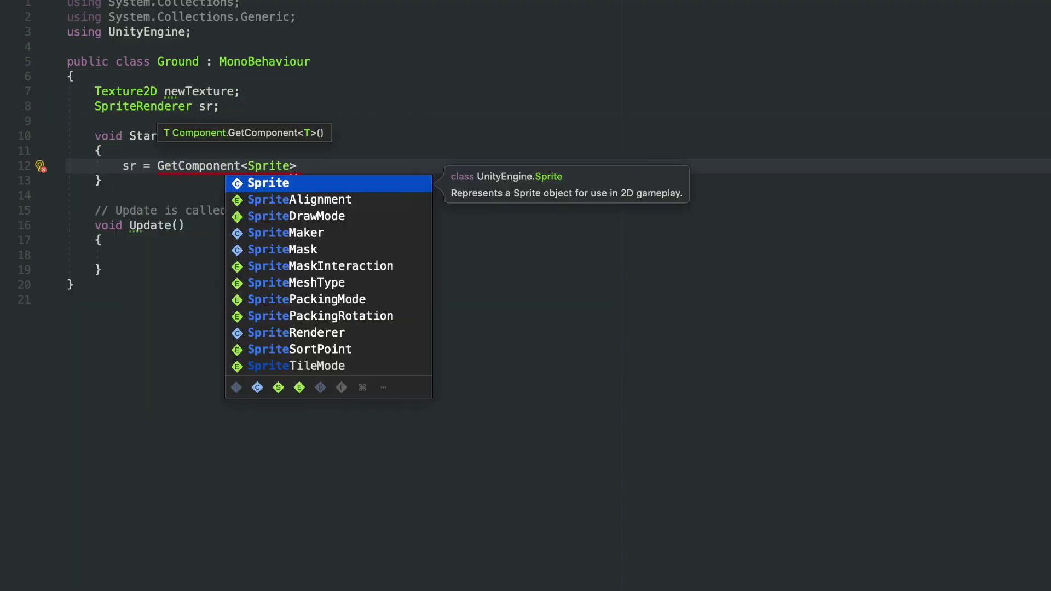
- In Start, create newTexture as a new Texture2D(100, 20)
key("Return")
type("newT")
key("Return")
type("= ")
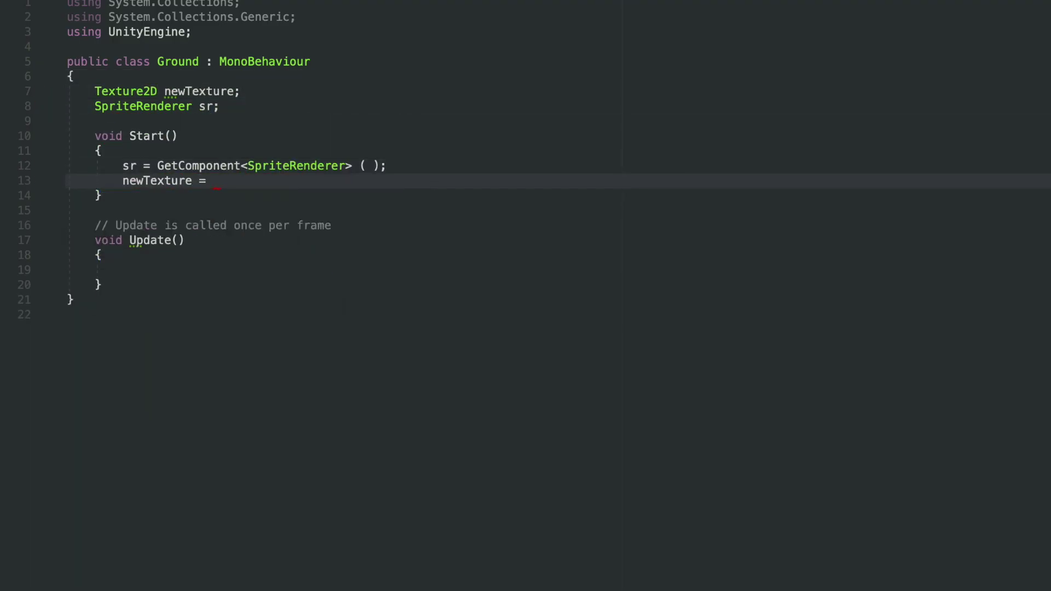
type("new T")
key("Return")
type("(10")
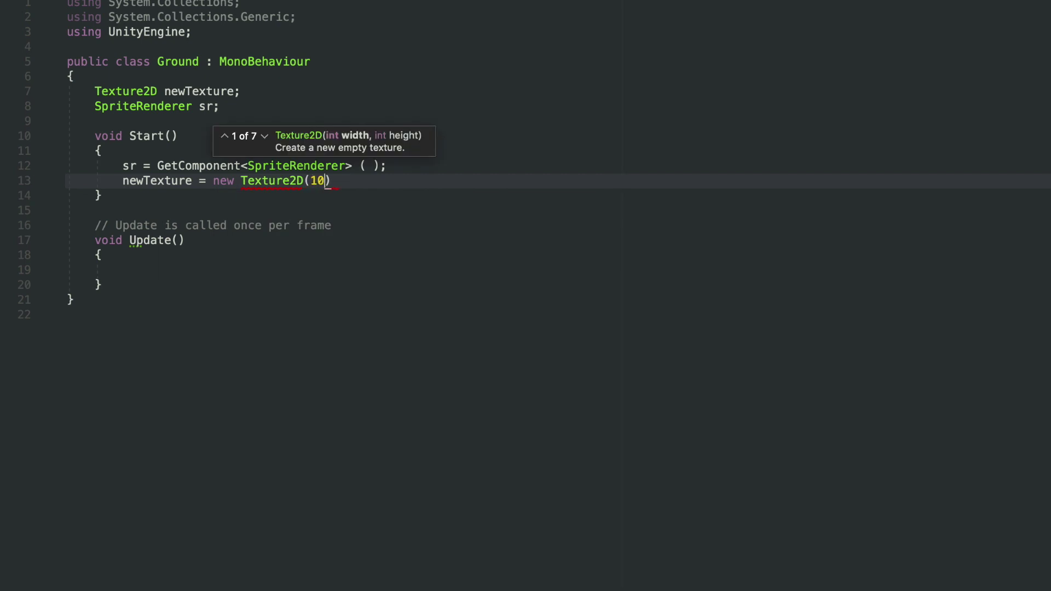
type(";")
- Fill every pixel of newTexture with Color.white using nested for loops over width and height
key("Return")
key("Return")
type("for")
key("Tab")
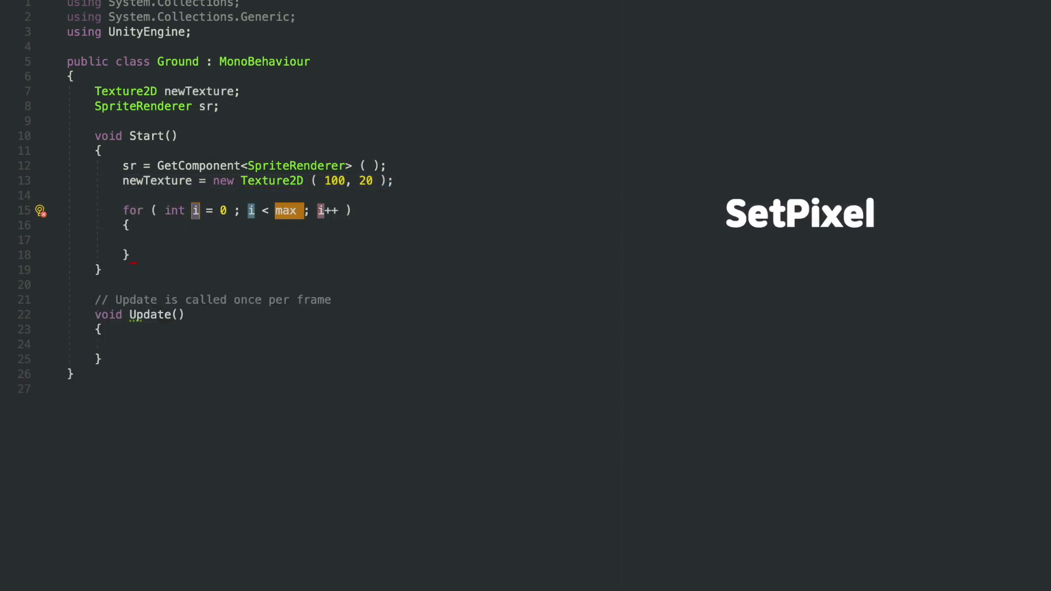
type("newnewTexture.widthfor j newTexture.height")
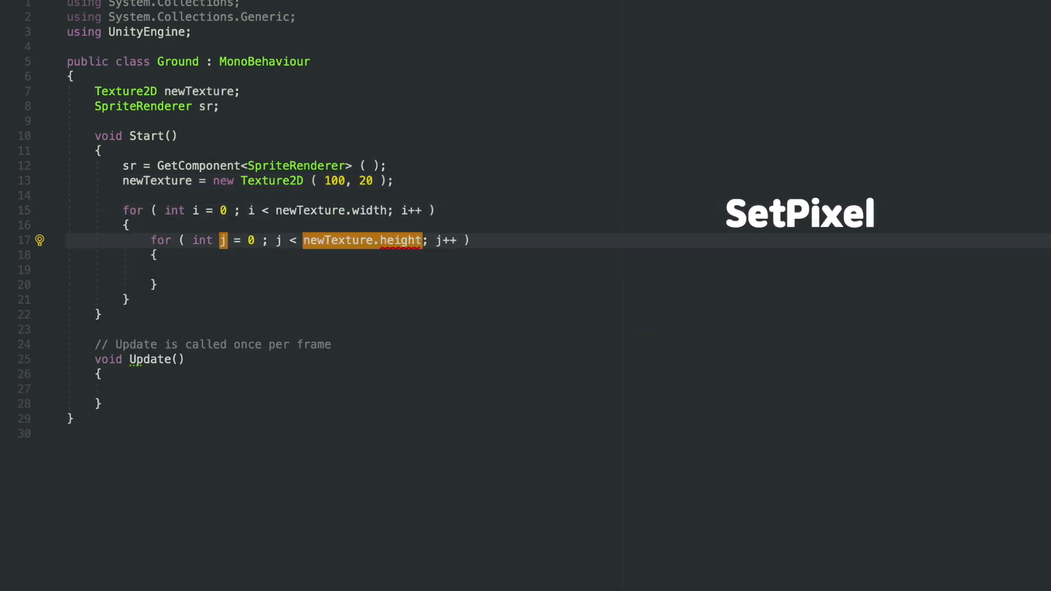
key("Return")
type("newTexture.SetPixel(i,j, Co")
key("Return")
type(".white);")
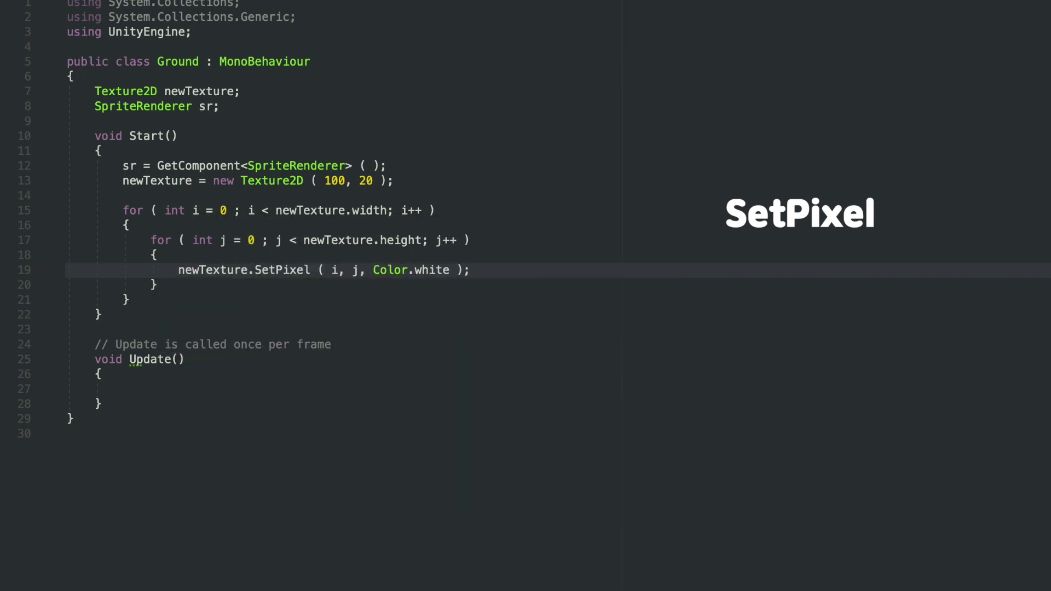
key("Down")
key("Down")
key("End")
key("Return")
key("Return")
- Apply the texture and assign sr.sprite = Sprite.Create with its full rect and pivot Vector2.one * 0.5f
type("newTexture.A")
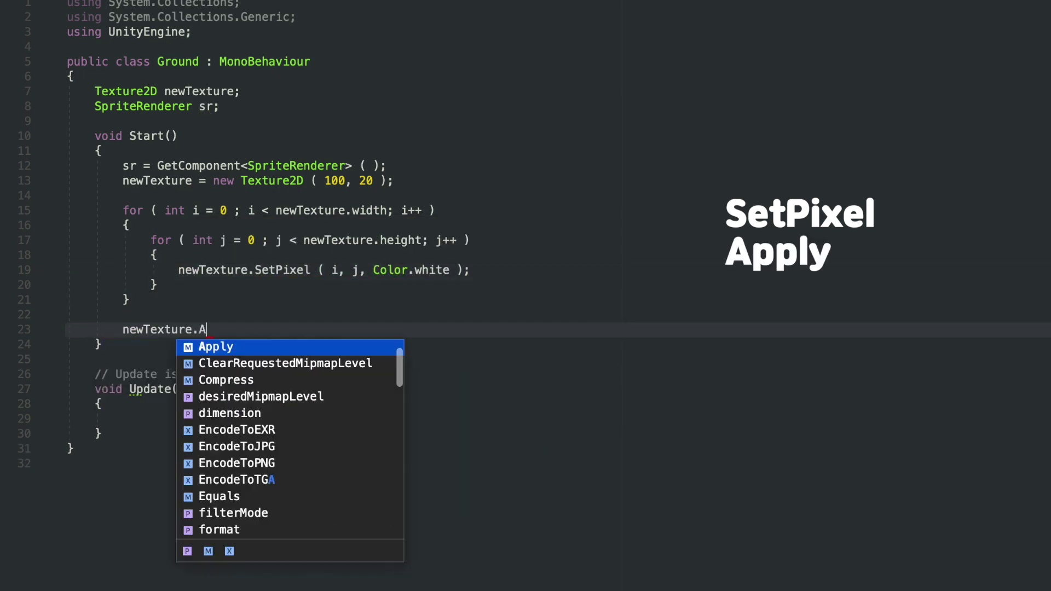
key("Return")
type(";")
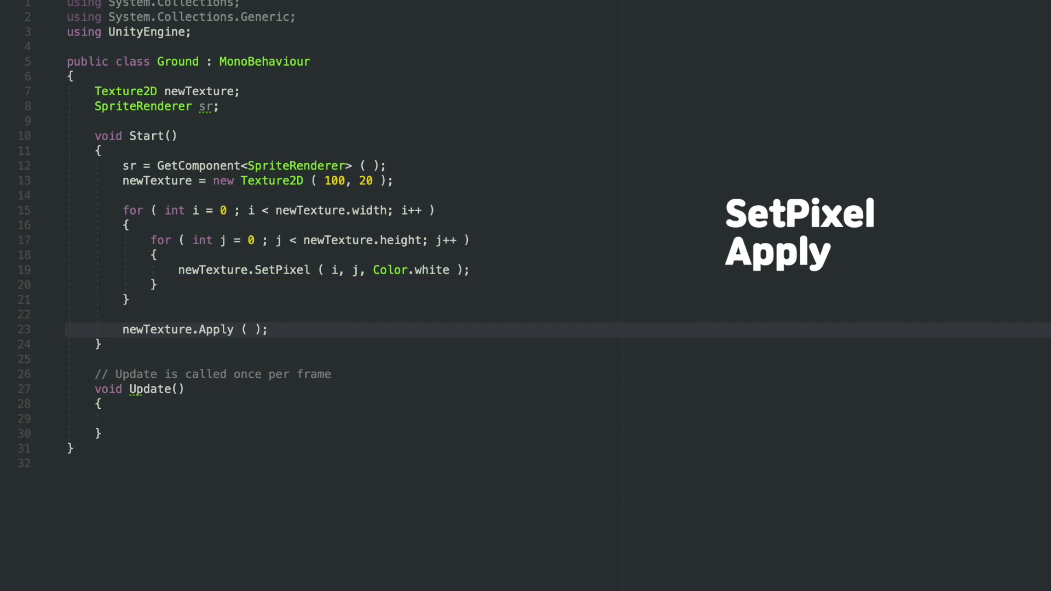
key("Return")
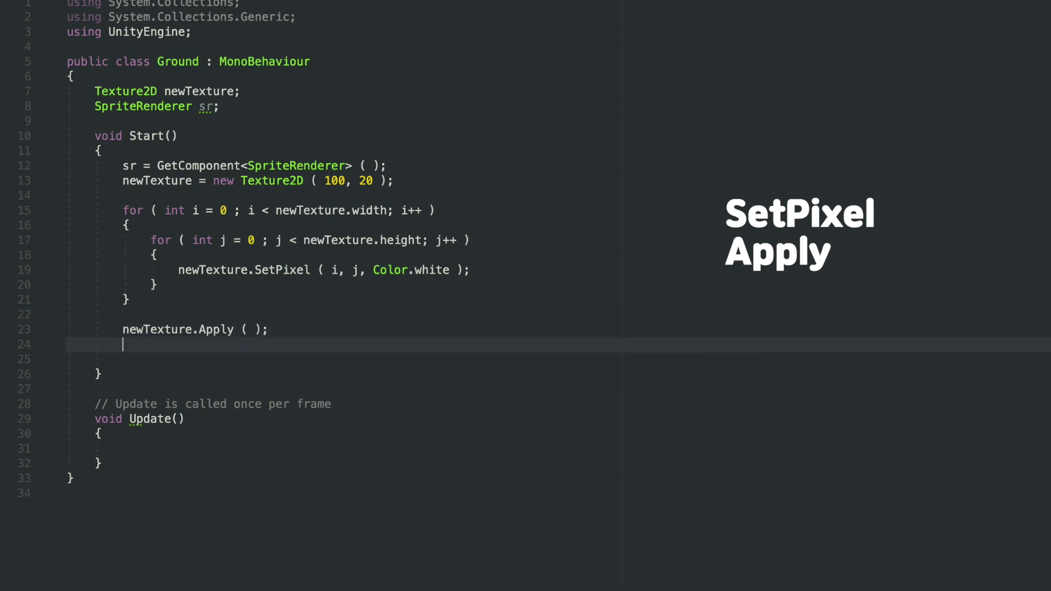
type("sr.sprite = Sprite.Create")
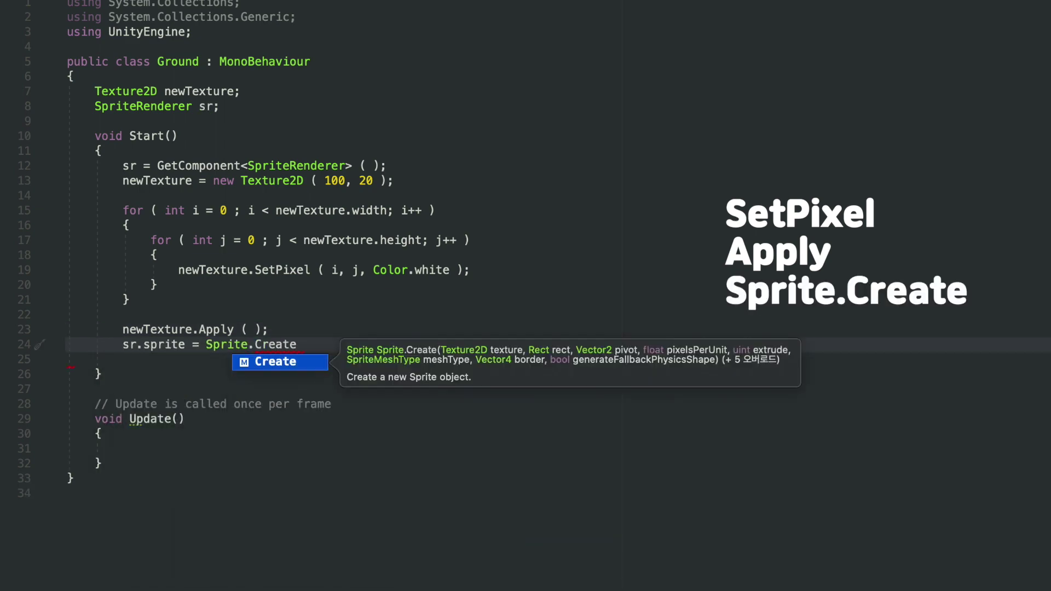
type("( newTexture")
type(", new Rect")
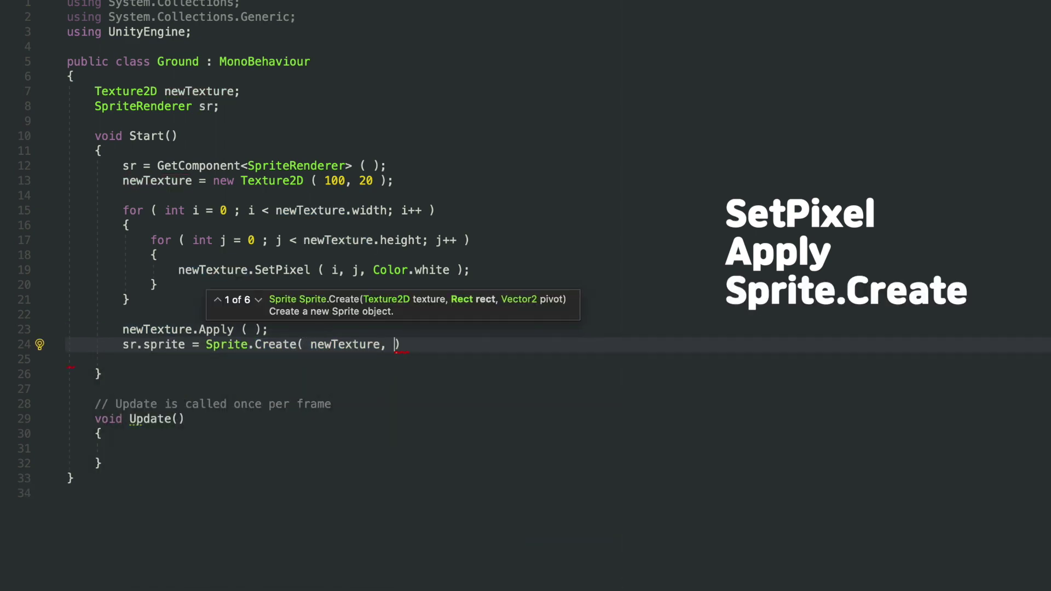
type("(0,0, newTexture")
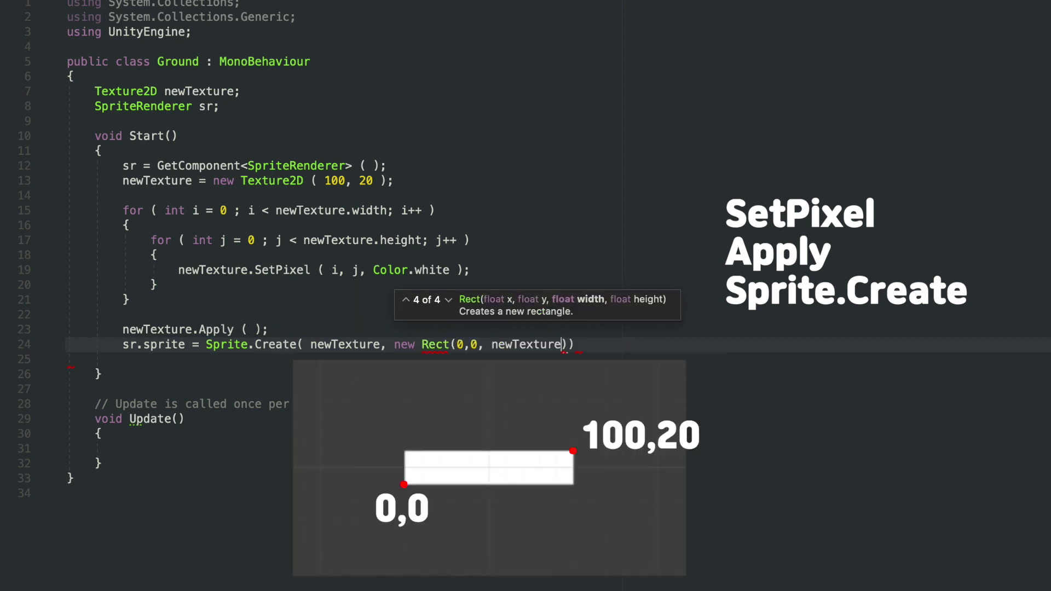
type(".width, newTexture.h")
key("Return")
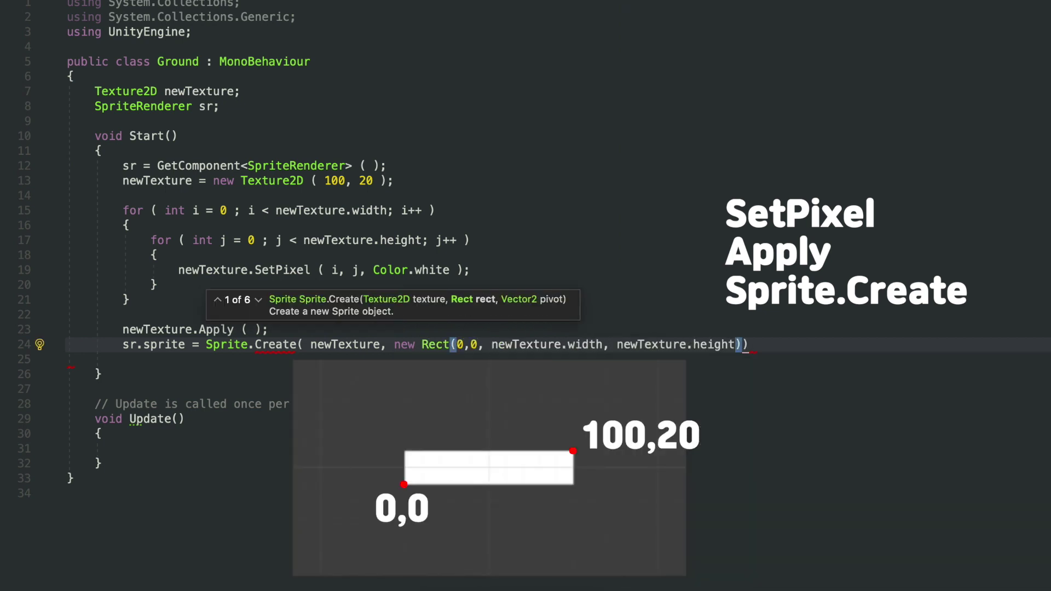
type(", Ve")
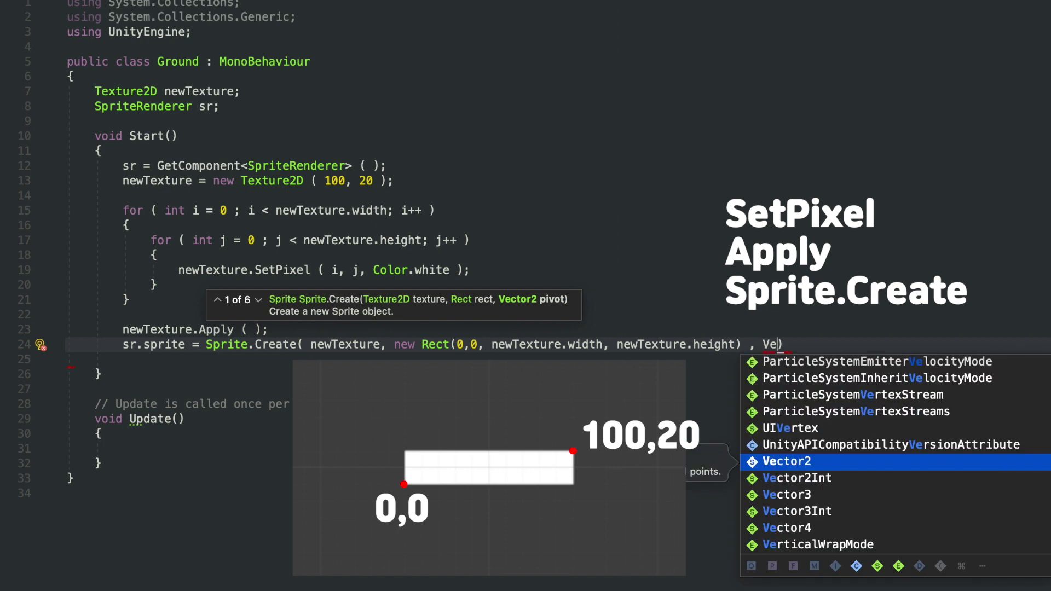
key("Return")
type(".one * 0.5f );")
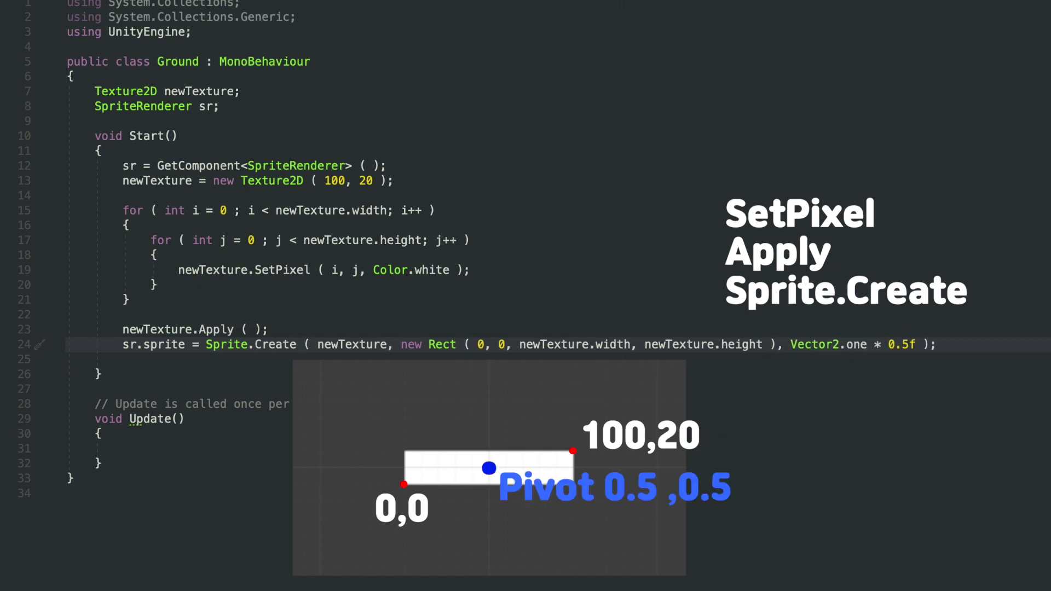
key("Return")
key("Delete")
key("Delete")
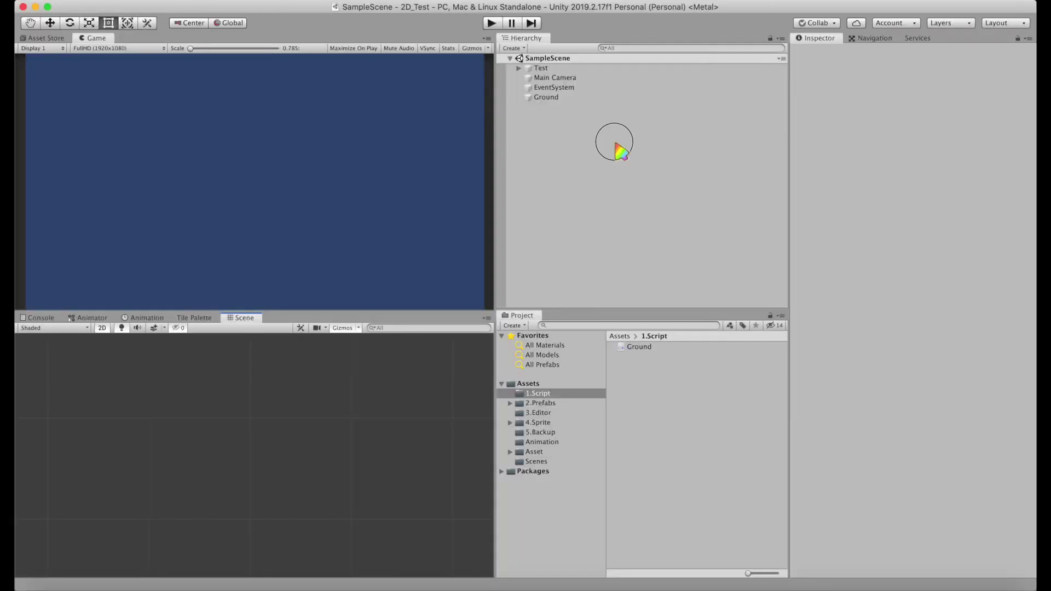
left_click(492, 25)
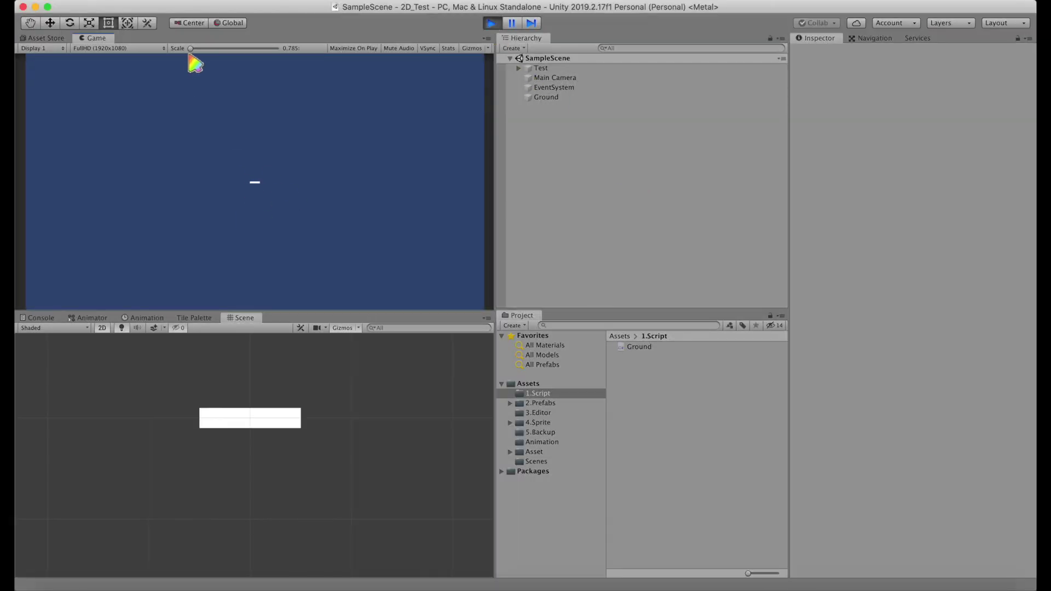
- Zoom in and frame the Ground object to see the white rectangle, then stop play mode
scroll(260, 428, "up", 3)
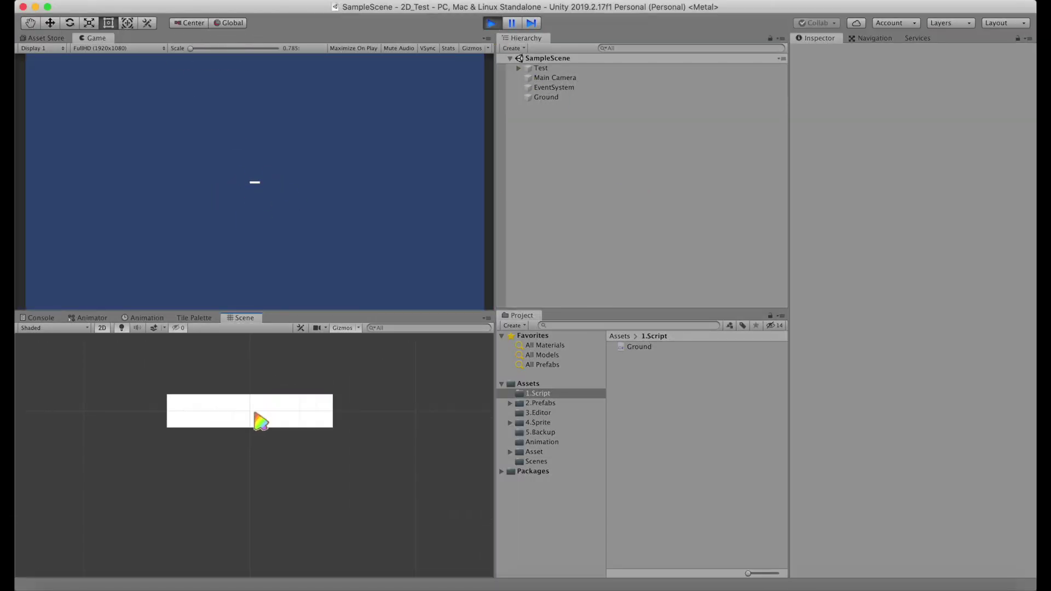
double_click(599, 97)
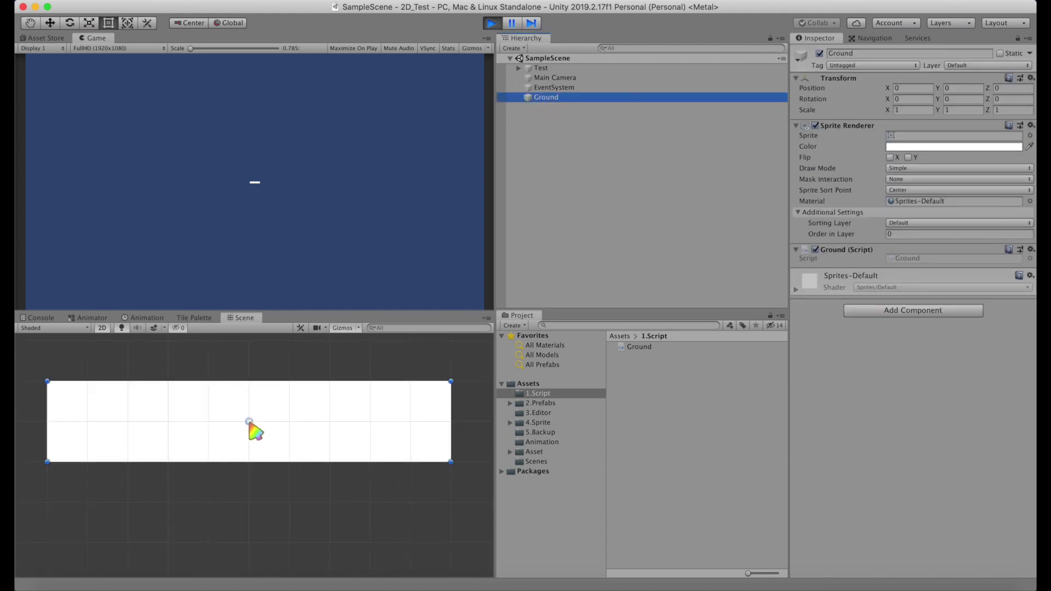
scroll(222, 395, "up", 5)
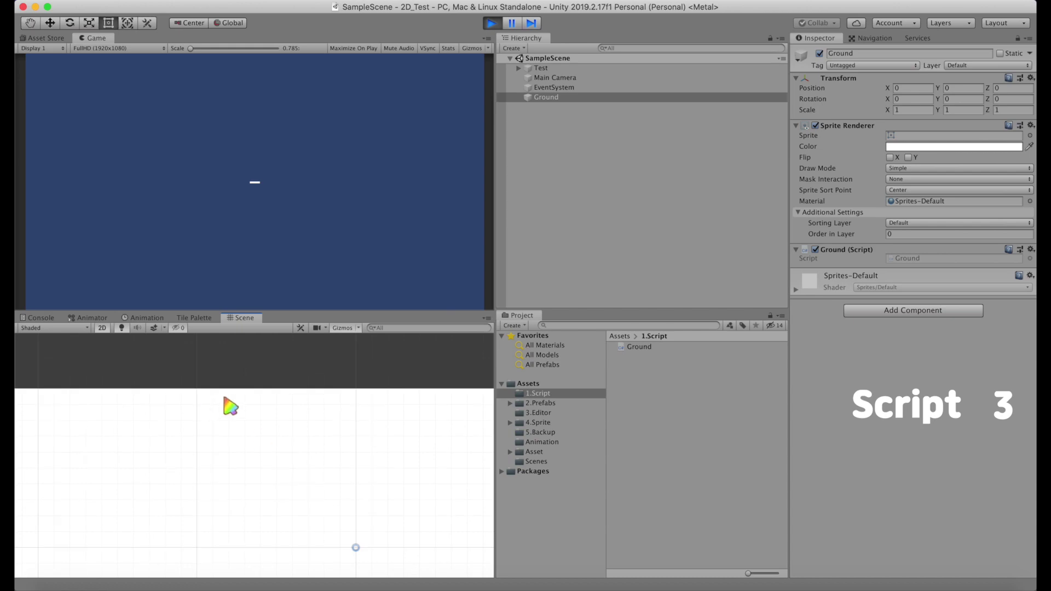
left_click(492, 23)
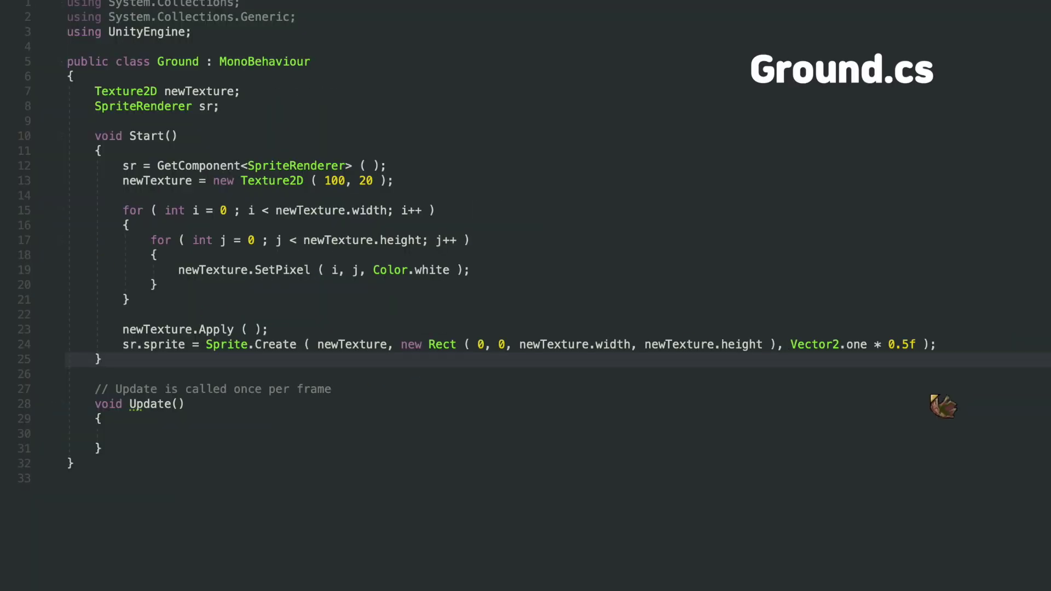
- Add gameObject.AddComponent<PolygonCollider2D>(); after the Sprite.Create line in Start
left_click(991, 343)
key("Return")
key("Return")
type("gam")
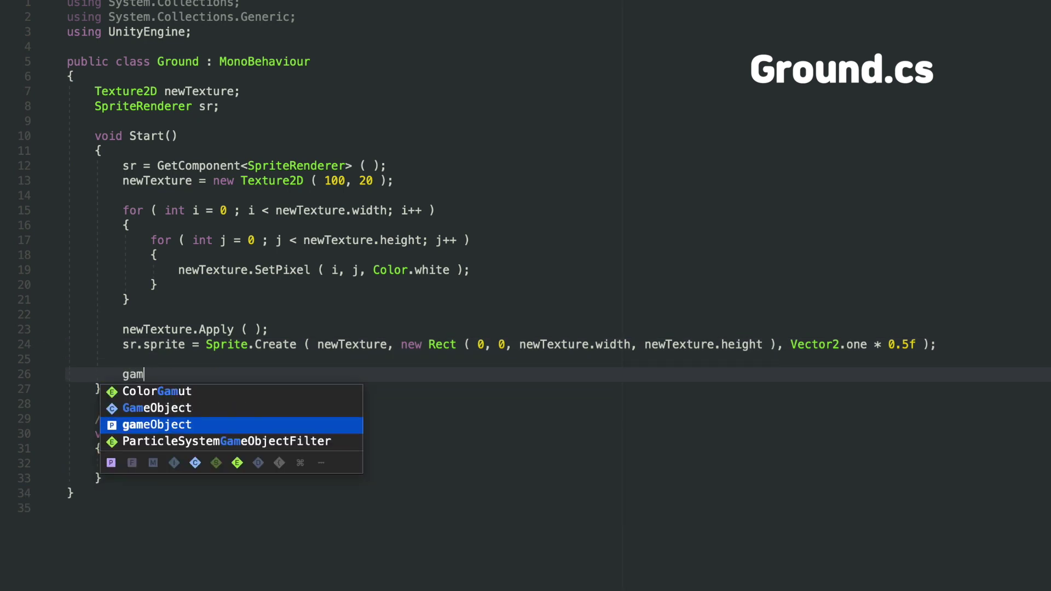
type("eObject.addc")
key("Return")
type("<>")
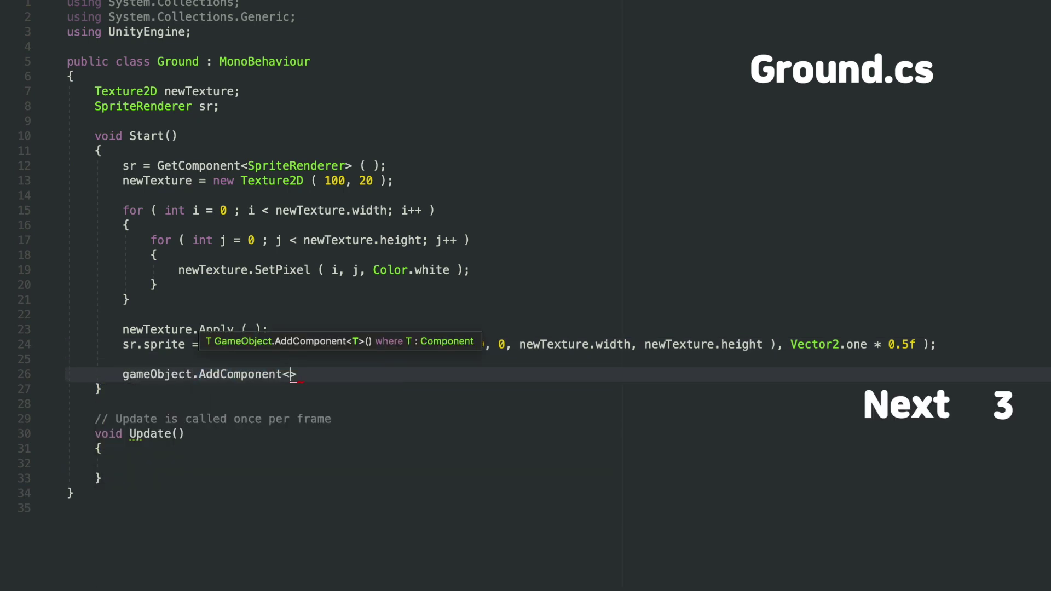
type("Pol")
key("Return")
type("(;")
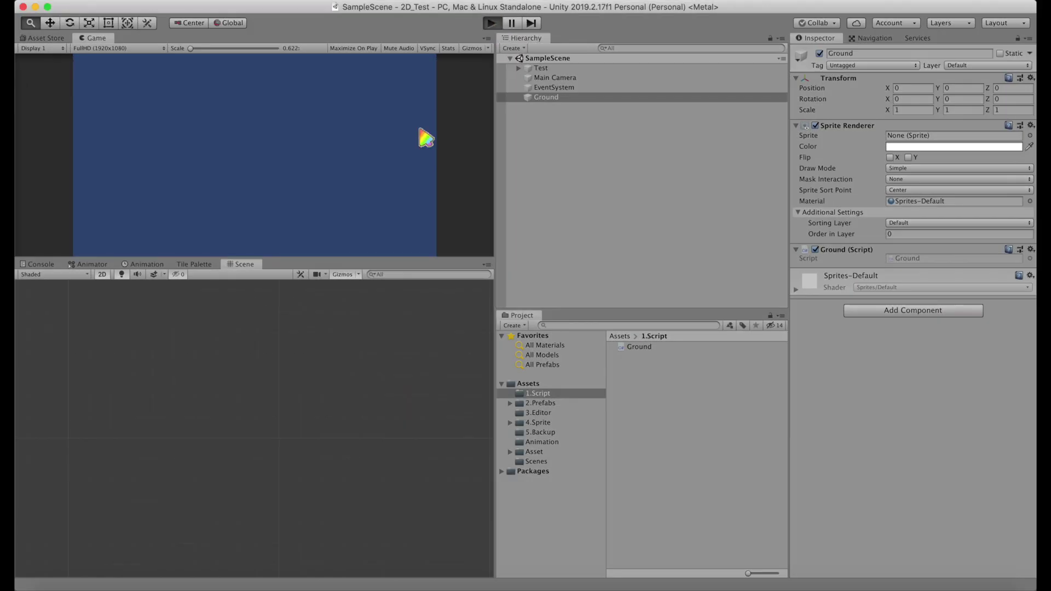
- Play the scene, drag the Player prefab in, jump it on the white ground, then stop
key("super+p")
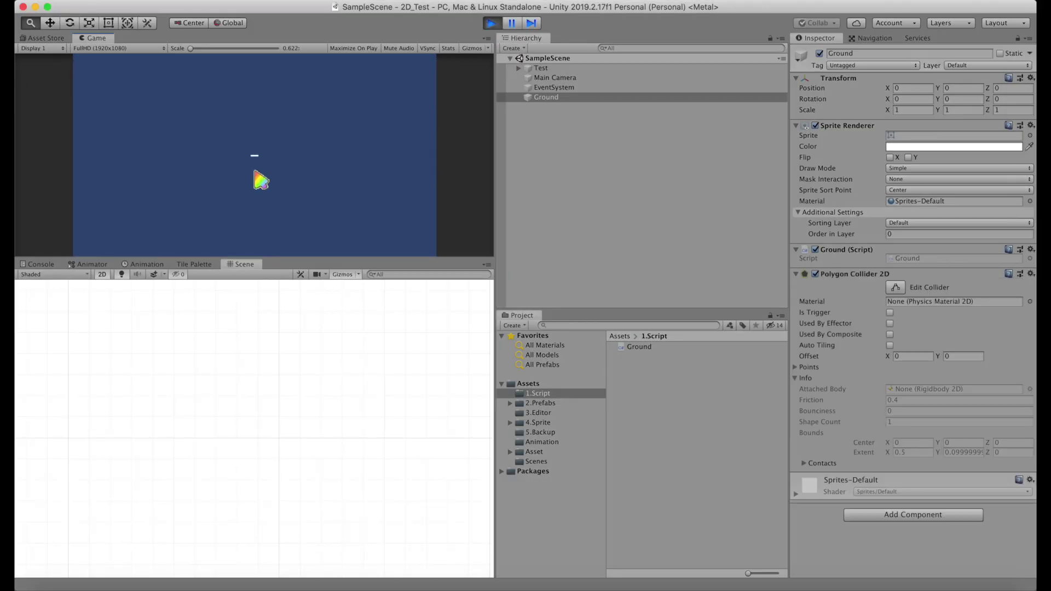
left_click(542, 403)
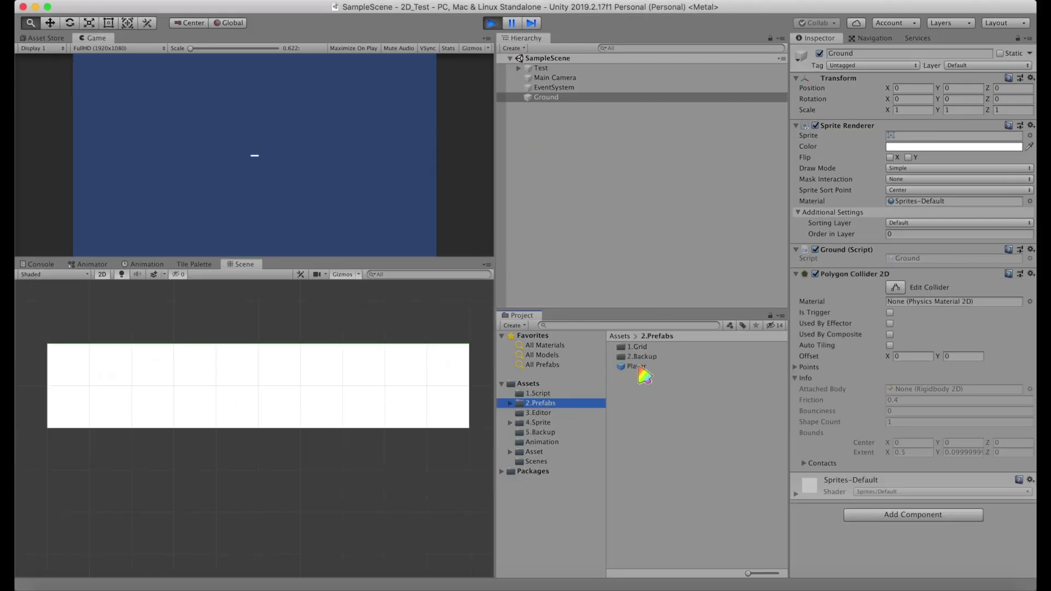
left_click_drag(637, 366, 630, 235)
left_click(547, 97)
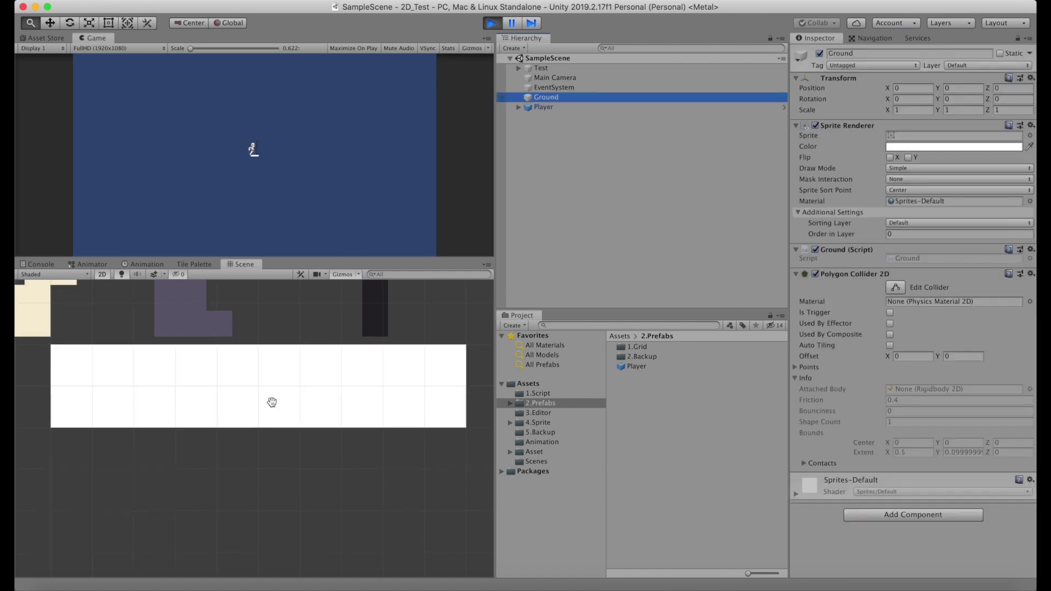
scroll(272, 401, "down", 10)
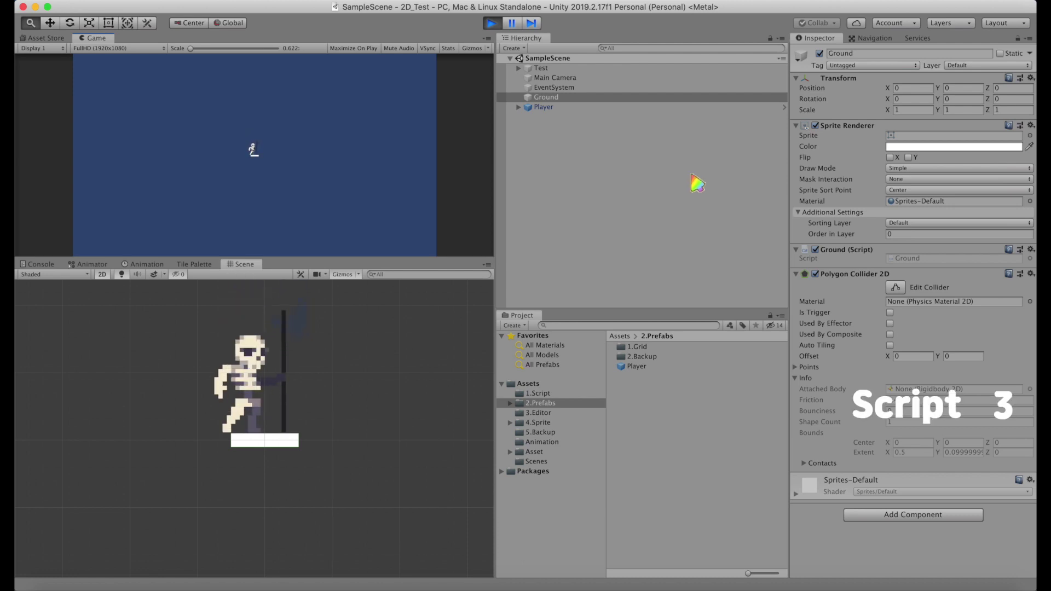
key("space")
left_click(493, 24)
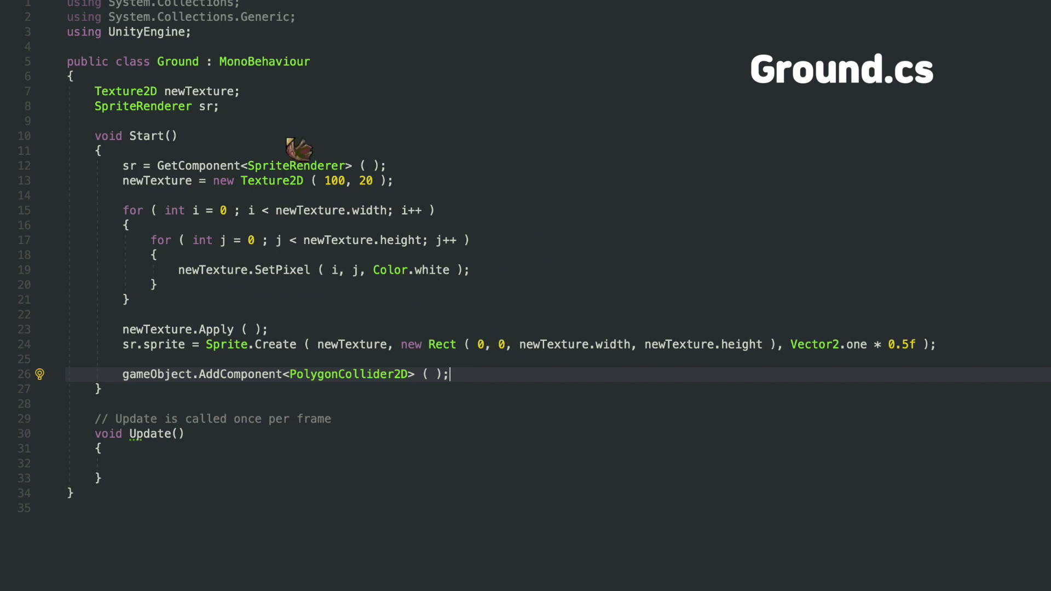
- Declare public Texture2D srcTexture; and comment out the white-fill texture code
left_click(258, 80)
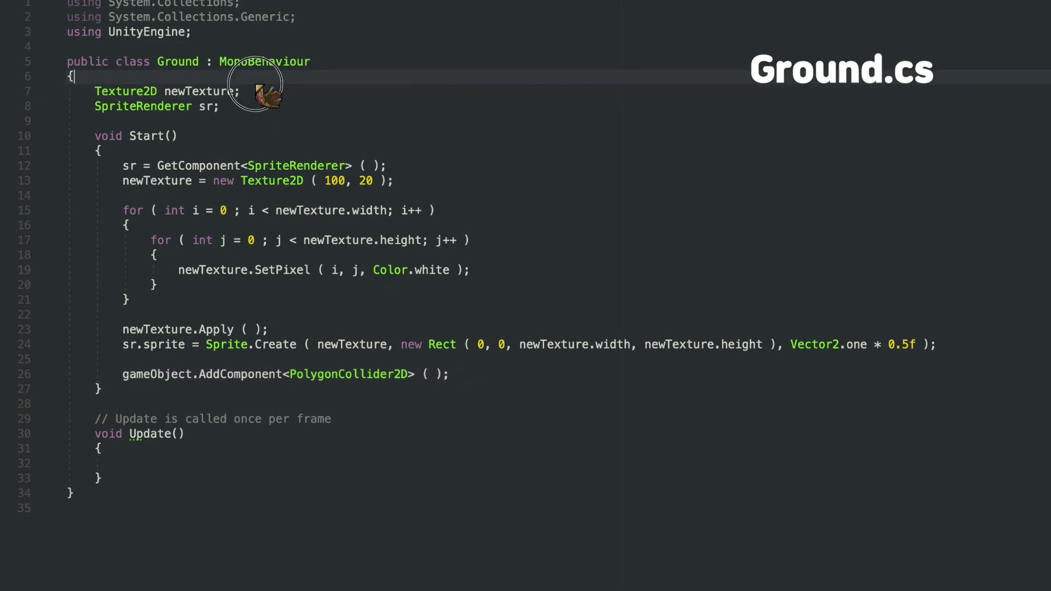
key("Return")
type("public Texture2D srcTexture;")
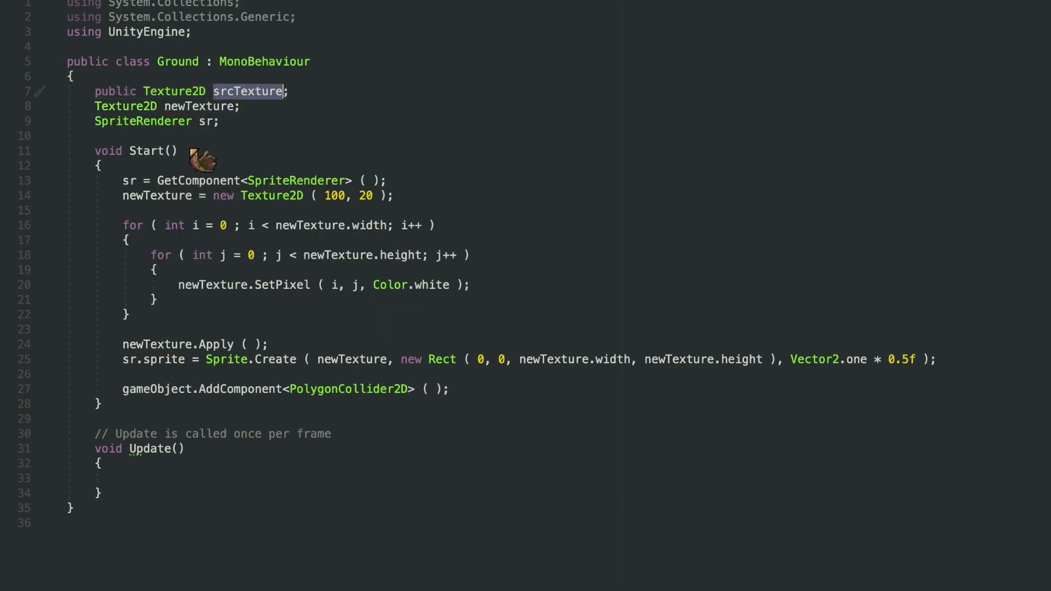
left_click_drag(122, 196, 125, 329)
key("super+slash")
- Create newTexture at srcTexture's width and height, then copy its pixels with GetPixels and SetPixels
key("Return")
key("Return")
key("Return")
type("newTexture ")
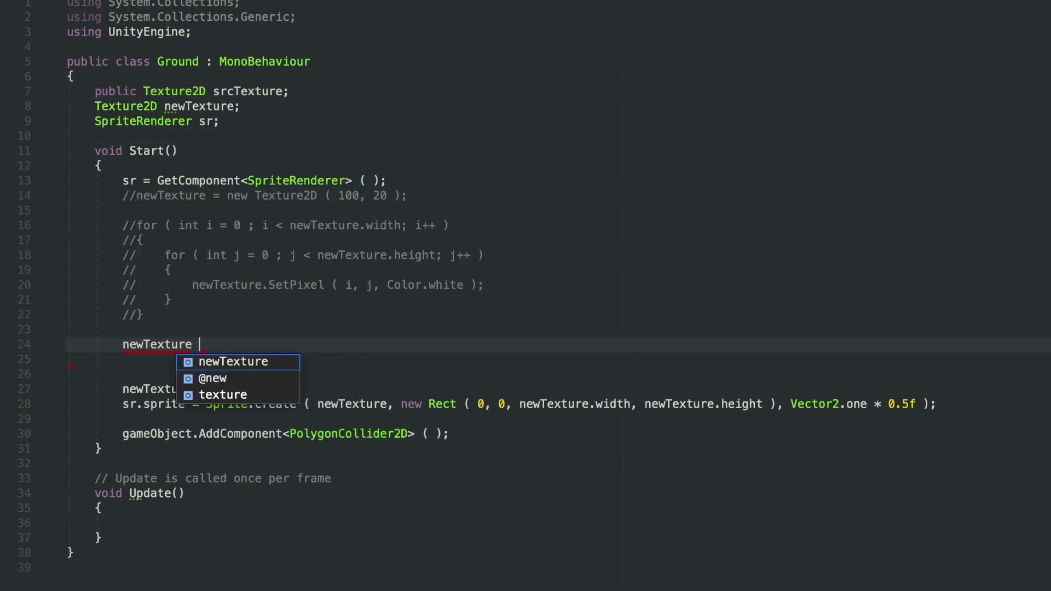
type("= new Texture2D ( srcTexture.width, srcTexture.height );")
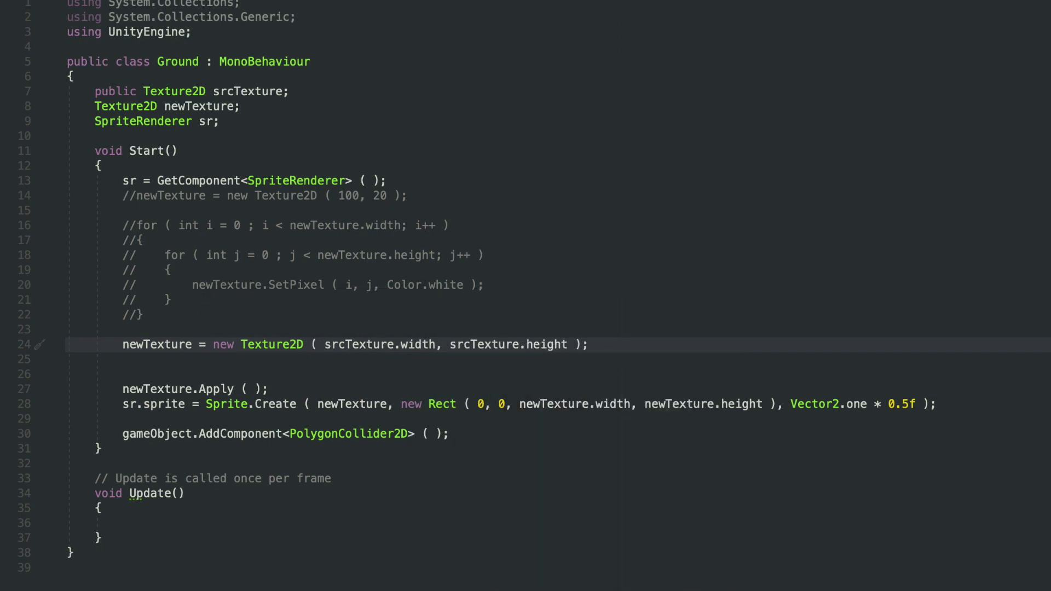
key("Return")
type("Color[] colors = srcTexture.Getpi")
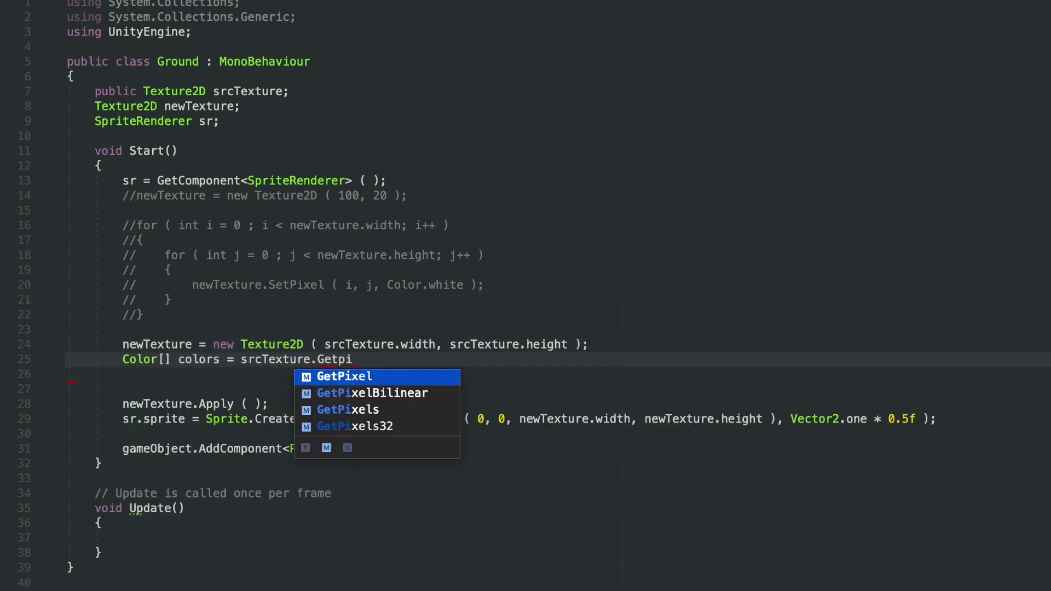
key("Down")
key("Down")
type("( );")
key("Return")
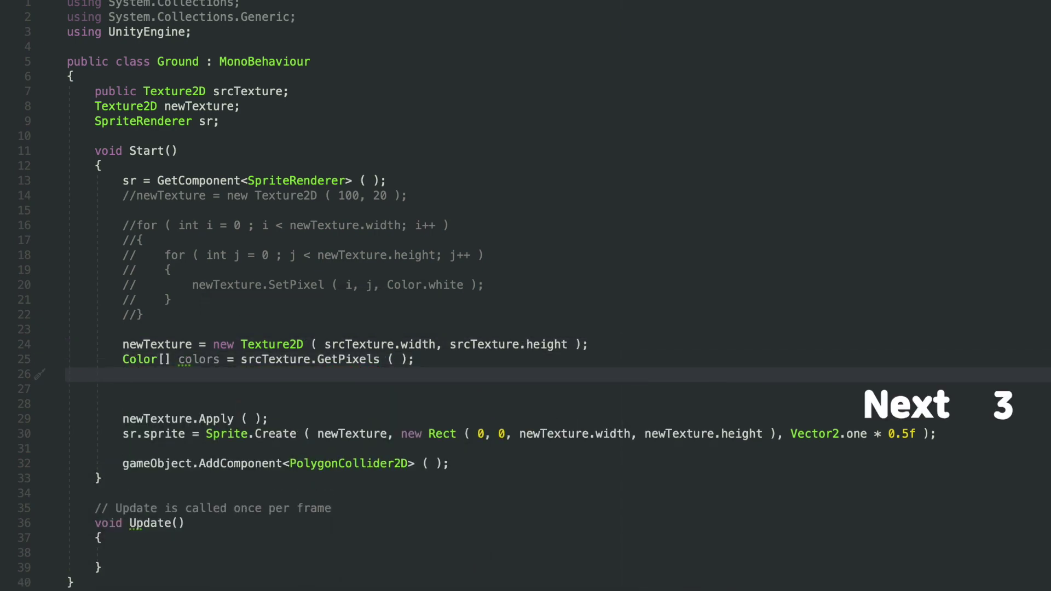
type("newTexture.SetPi")
key("Down")
type("( colors );")
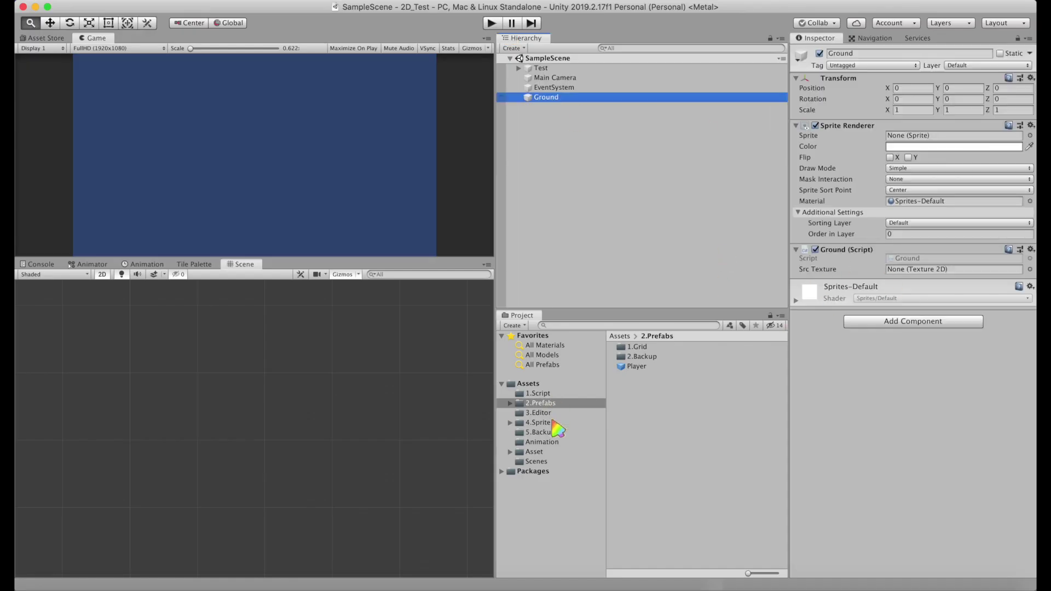
- Enable Read/Write on the 4.Sprite/Ground texture, set Format to RGBA 32 bit, and apply
left_click(553, 422)
left_click(701, 406)
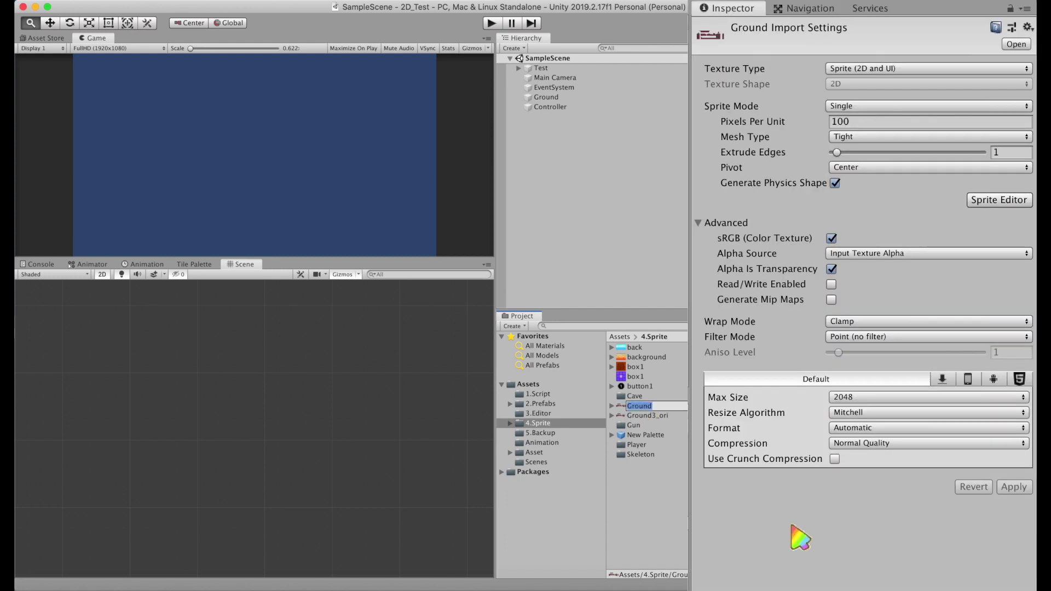
left_click(890, 235)
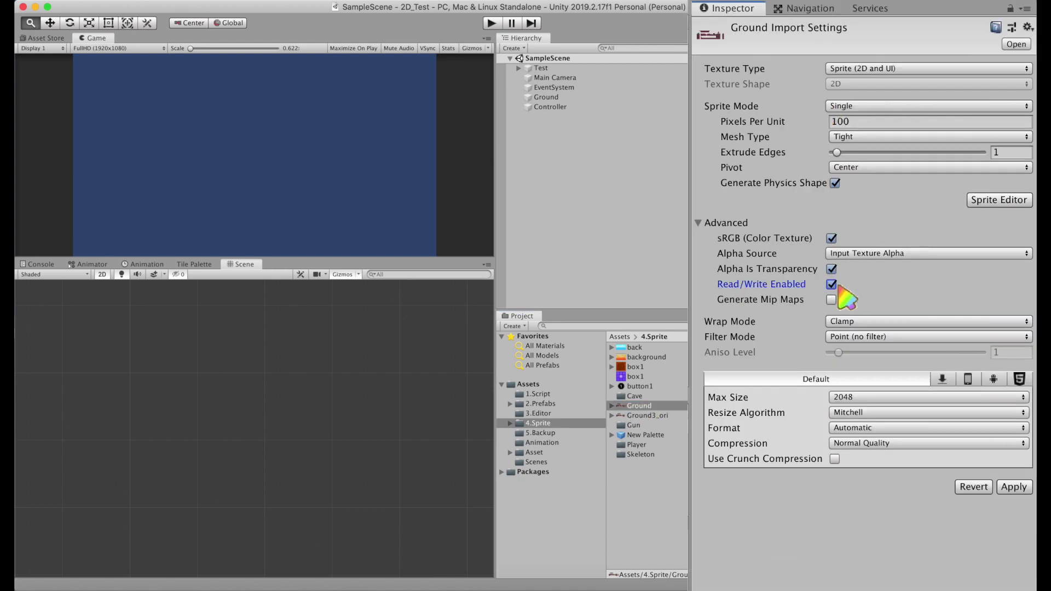
left_click(849, 428)
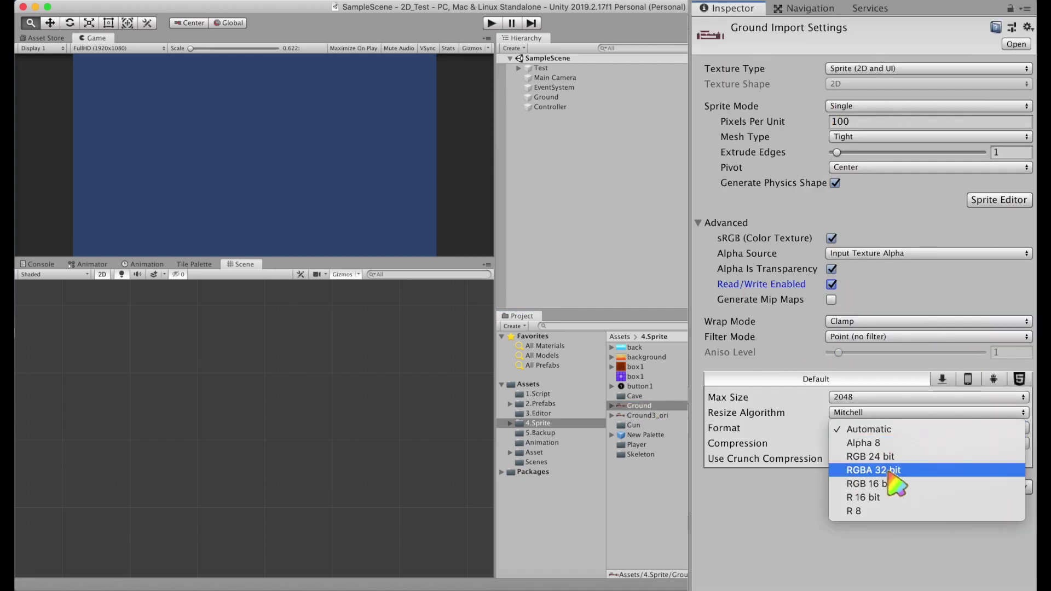
left_click(896, 471)
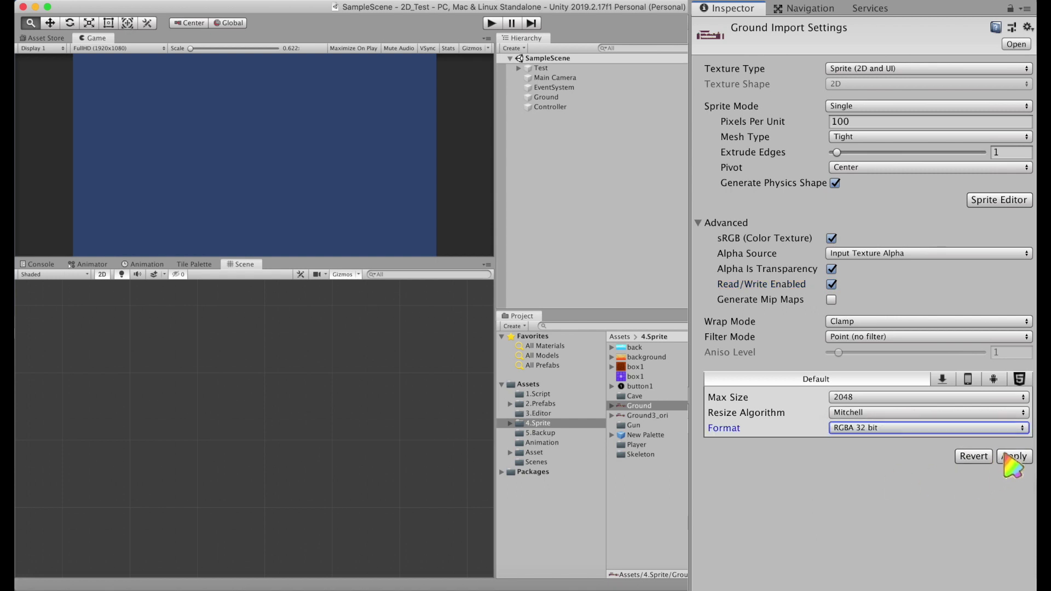
left_click(1007, 457)
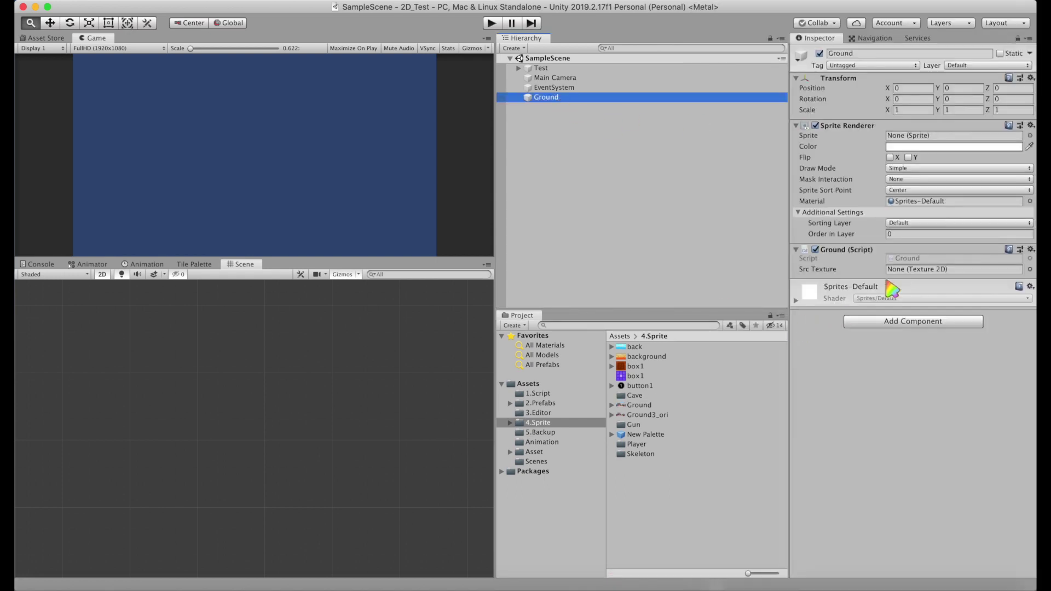
- Assign the Ground texture to Ground's Src Texture field and play the scene to test it
left_click_drag(638, 405, 916, 282)
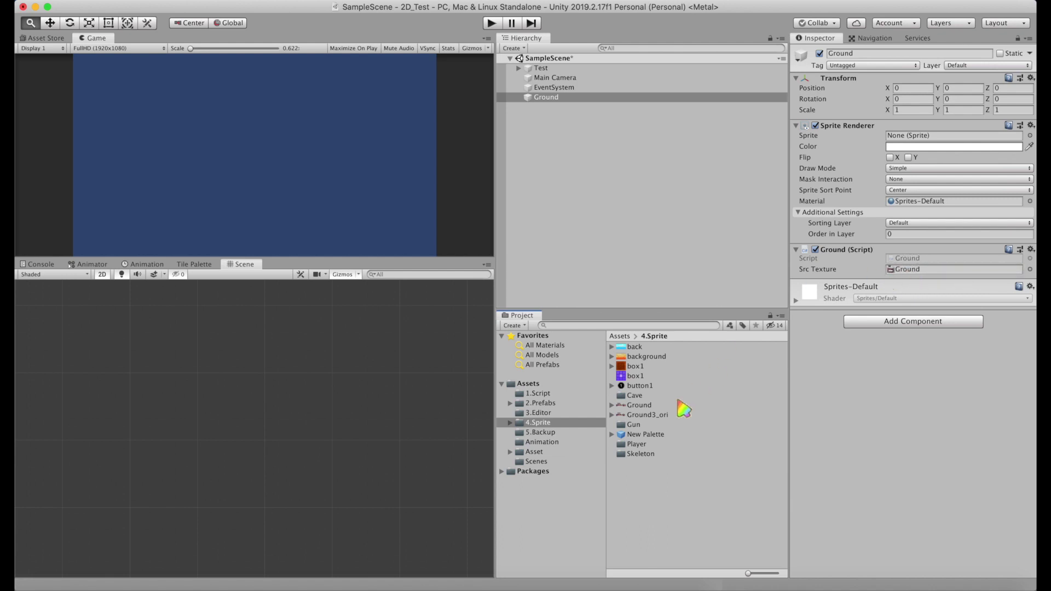
left_click_drag(679, 404, 598, 248)
scroll(242, 425, "right", 5)
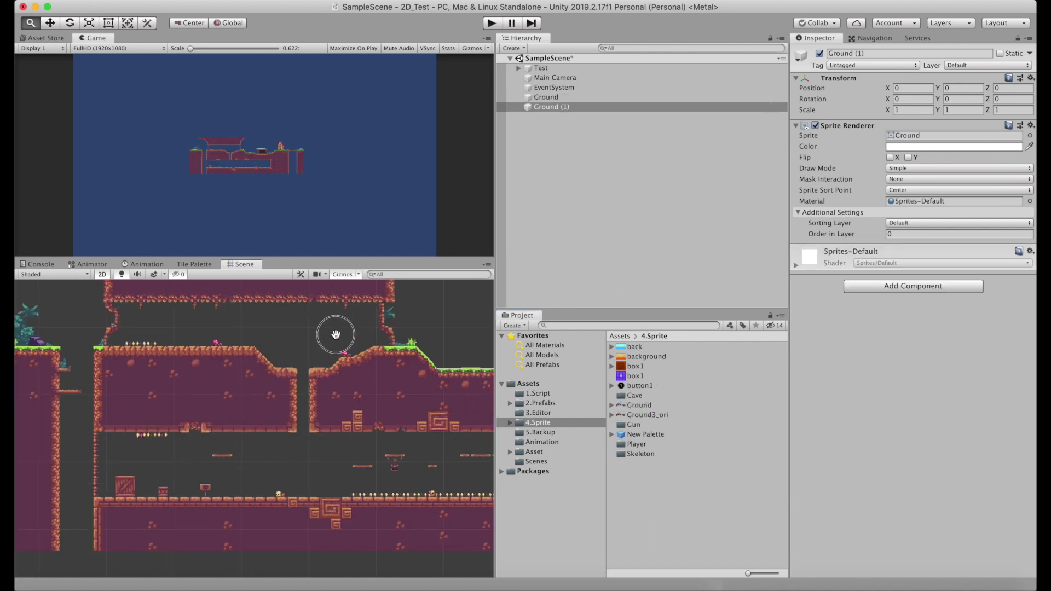
scroll(348, 388, "left", 5)
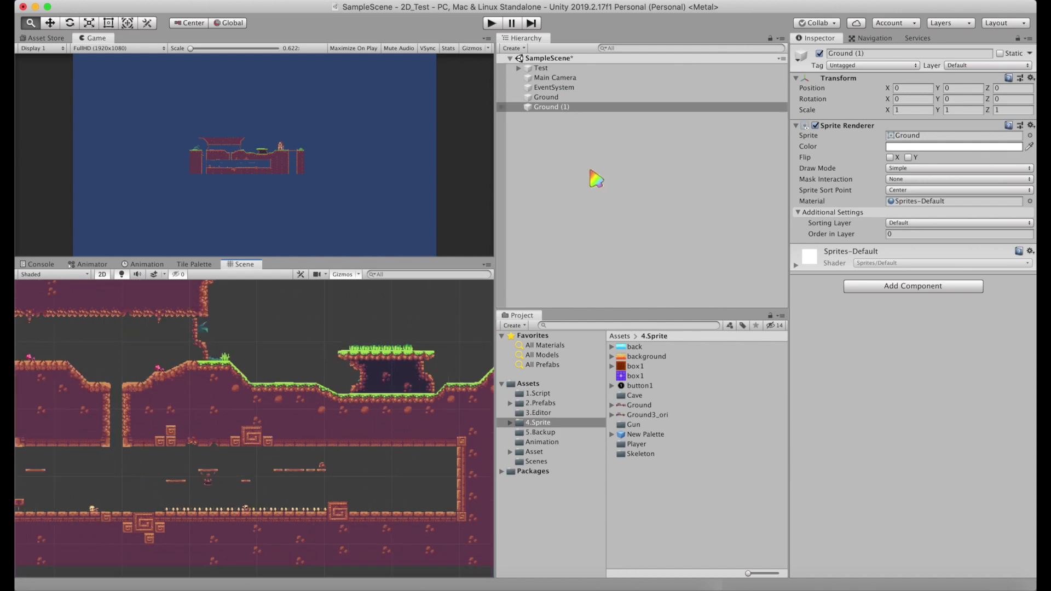
key("super+p")
left_click(208, 345)
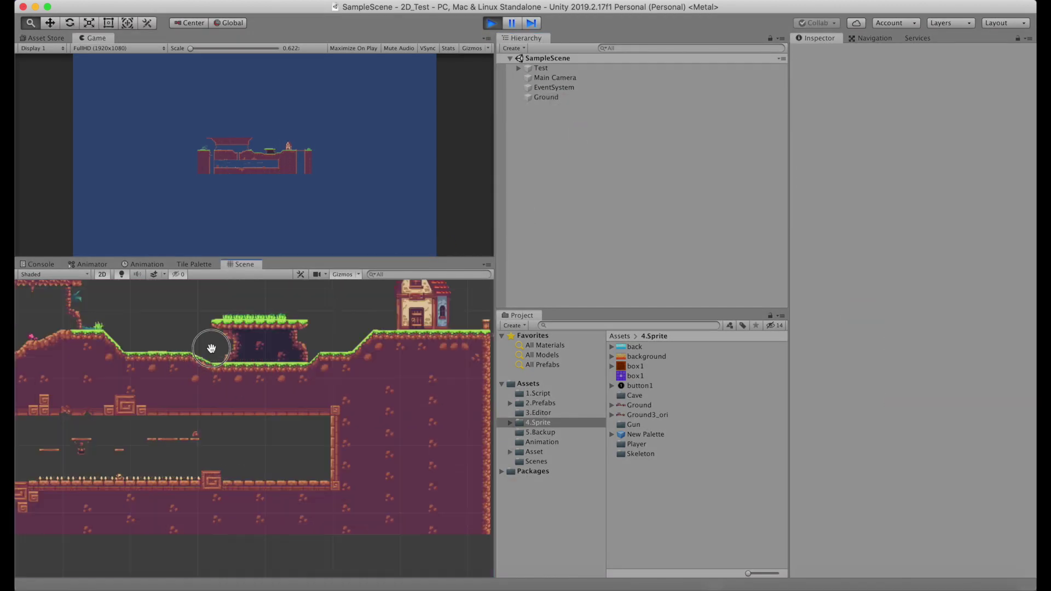
scroll(369, 415, "right", 5)
scroll(368, 415, "left", 3)
left_click(545, 403)
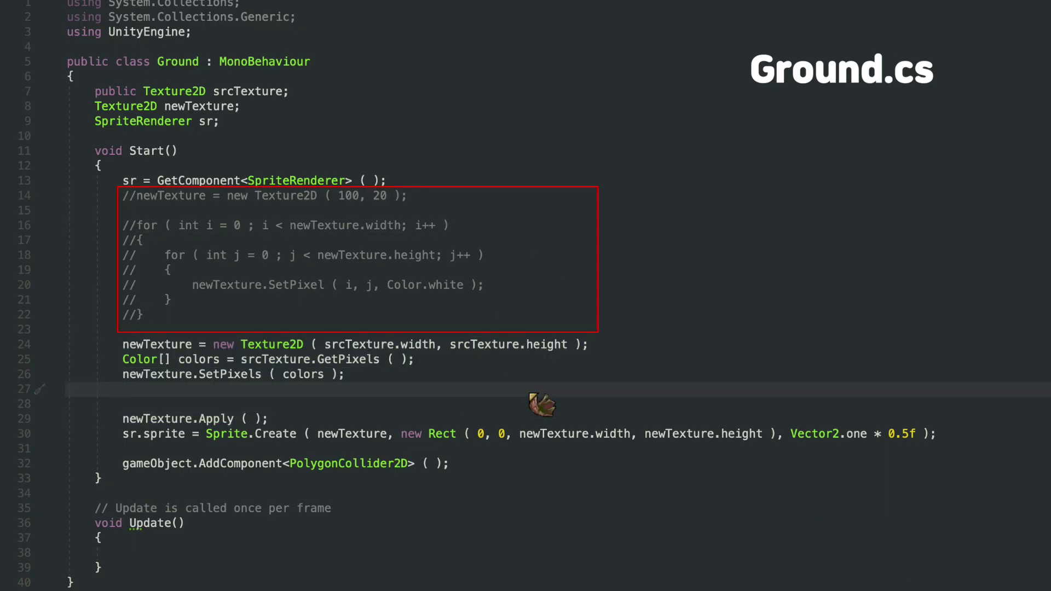
- Comment out pixel-copy lines 24–26 and add newTexture = Instantiate ( srcTexture ); after line 13
left_click_drag(123, 343, 123, 389)
key("super+slash")
left_click(458, 186)
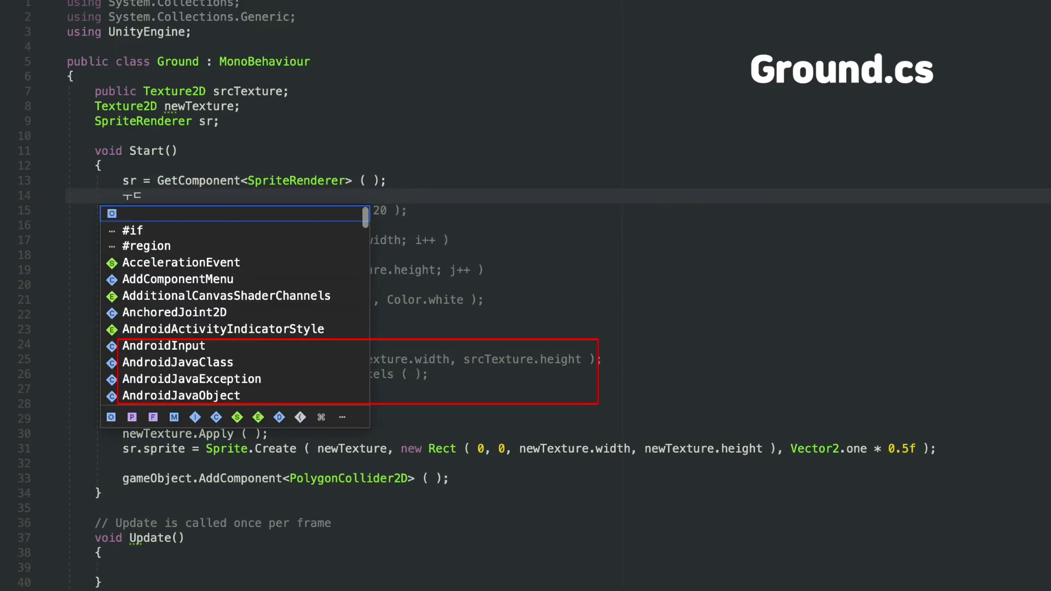
key("Return")
type("n")
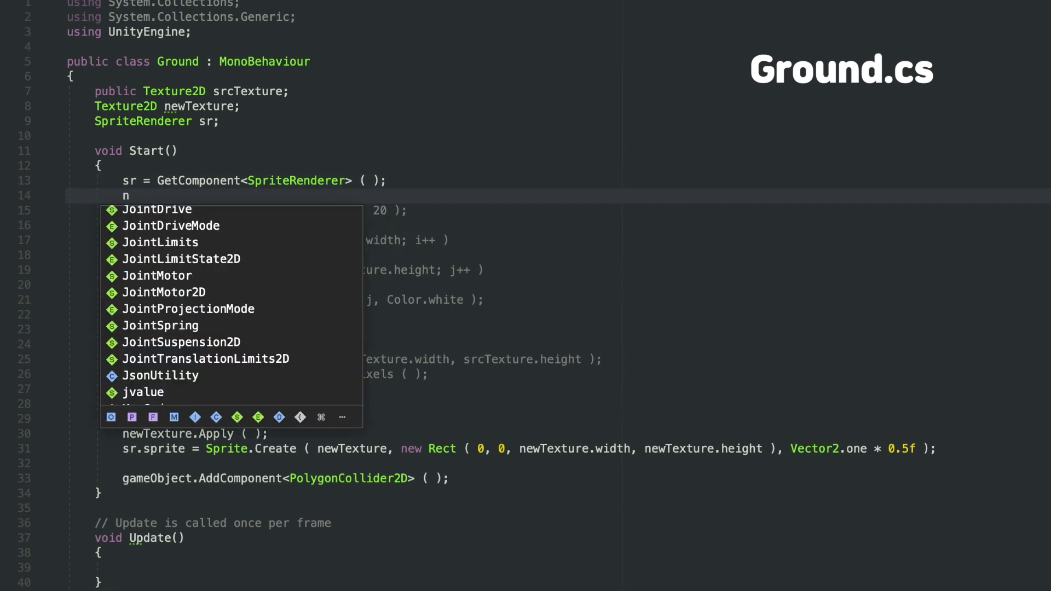
type("ewTexture = Instantiate ( srcTexture );")
key("Escape")
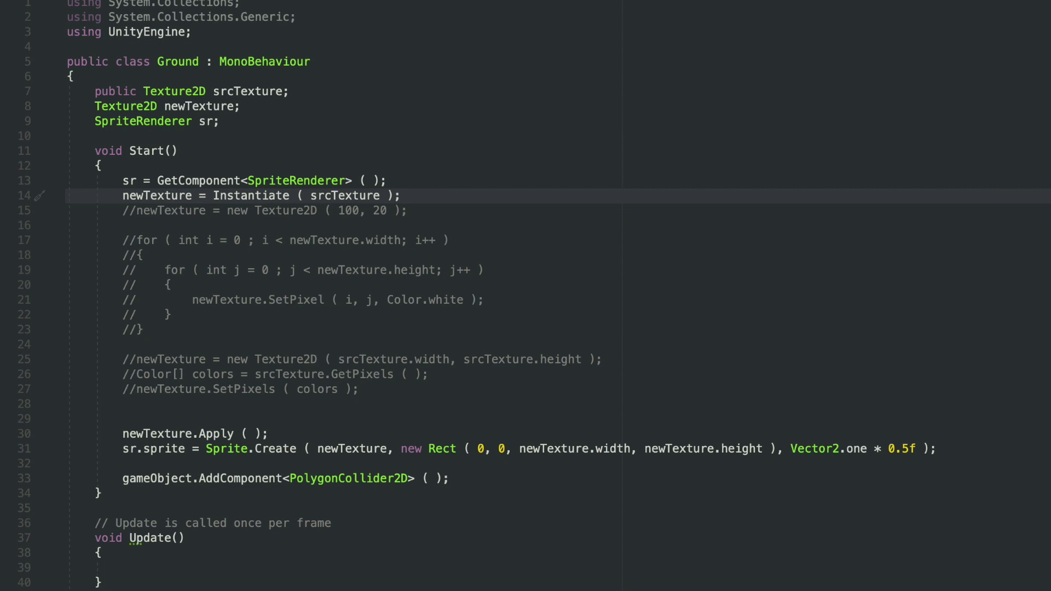
- Declare float world-size fields and int pixel-size fields above the Start method
key("Return")
left_click(109, 136)
key("Return")
key("Return")
key("Up")
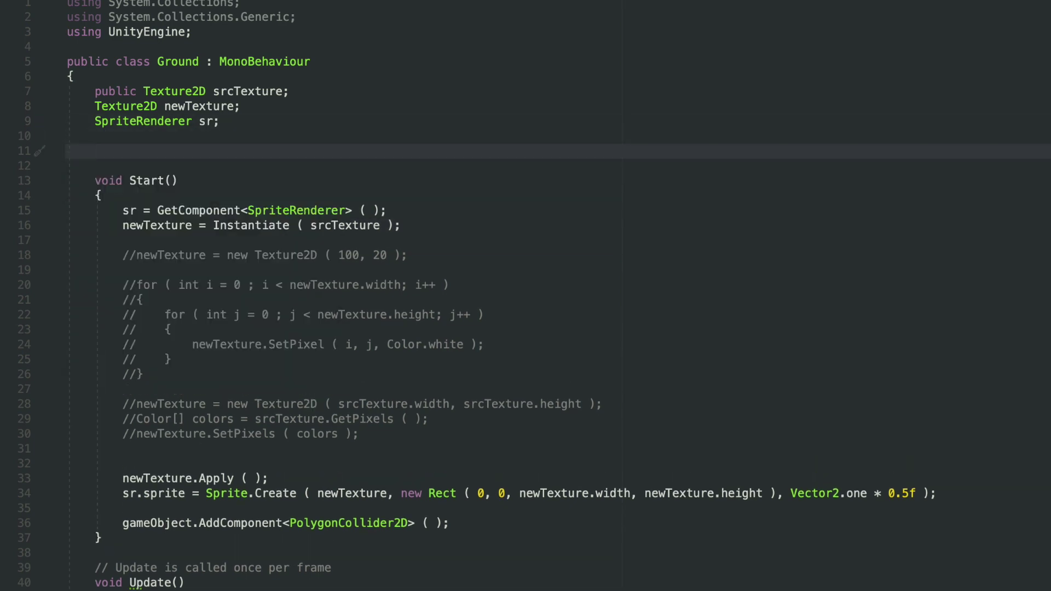
type("float worldWidth, worldHeight;")
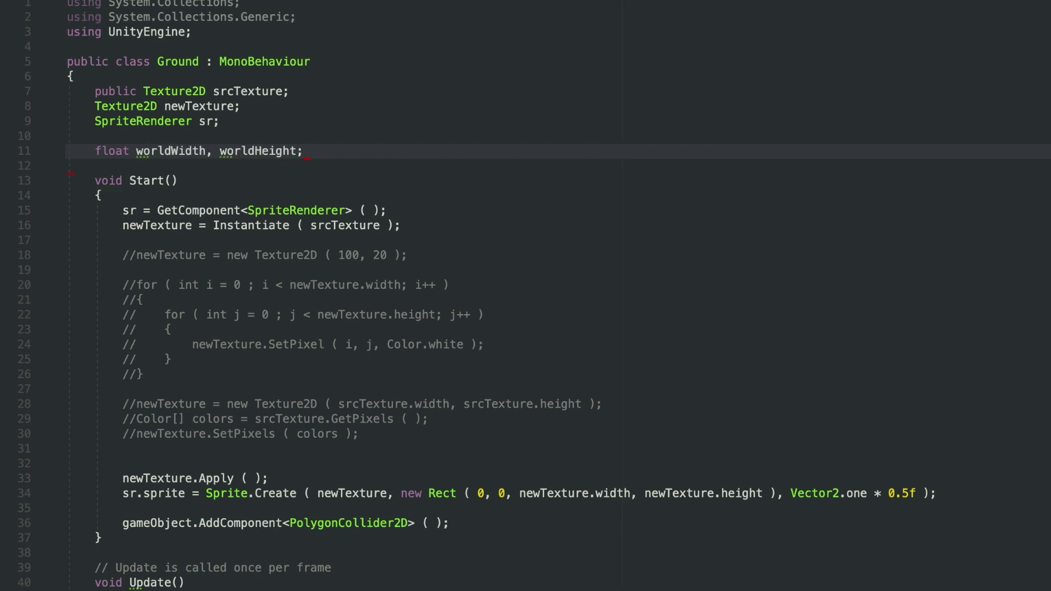
key("Return")
type("int pixelWidth, pixelHeight;")
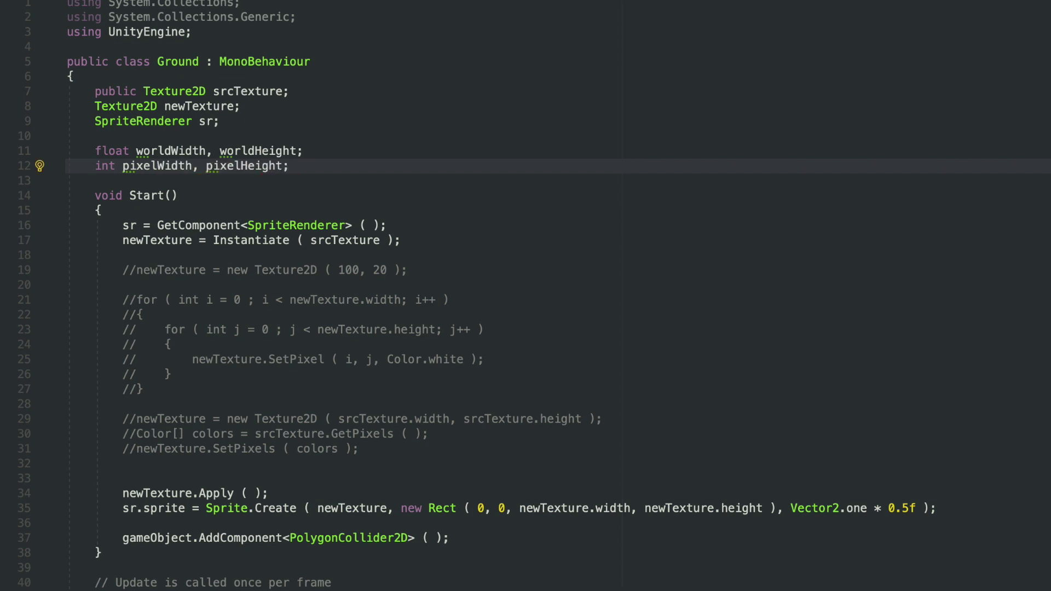
key("Down")
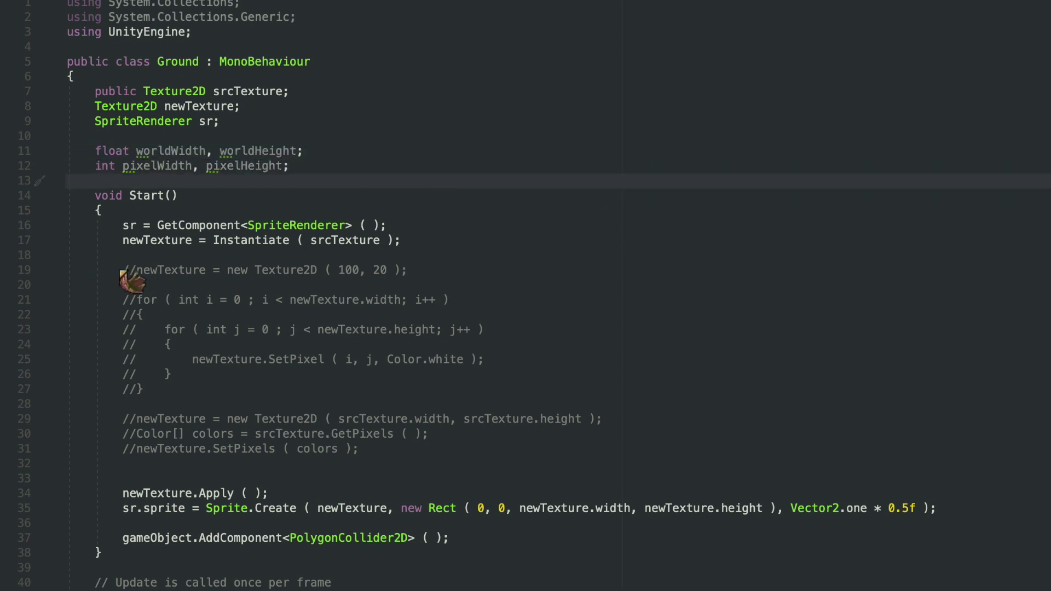
- Comment out the Instantiate line and uncomment the 100×20 white-texture block, lines 19–27
left_click(121, 271)
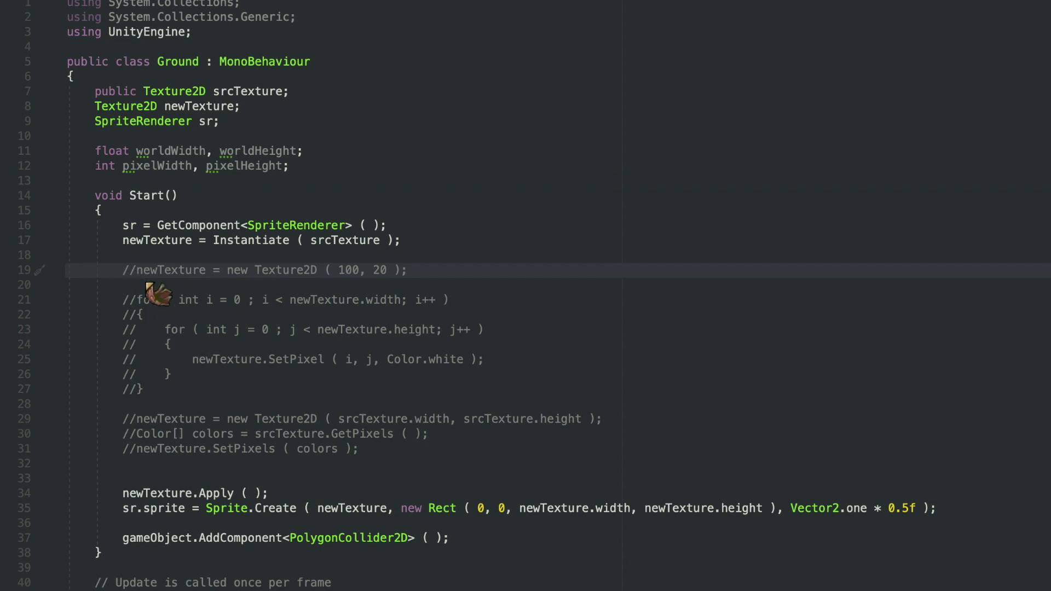
left_click(383, 256)
left_click(484, 245)
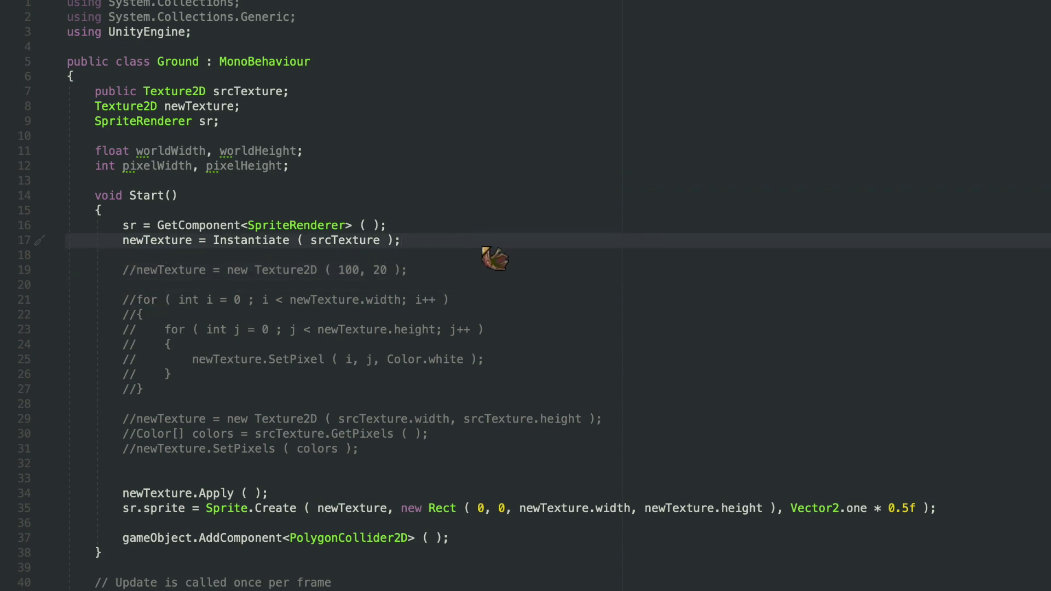
key("super+slash")
left_click_drag(121, 270, 234, 404)
key("super+slash")
left_click(569, 421)
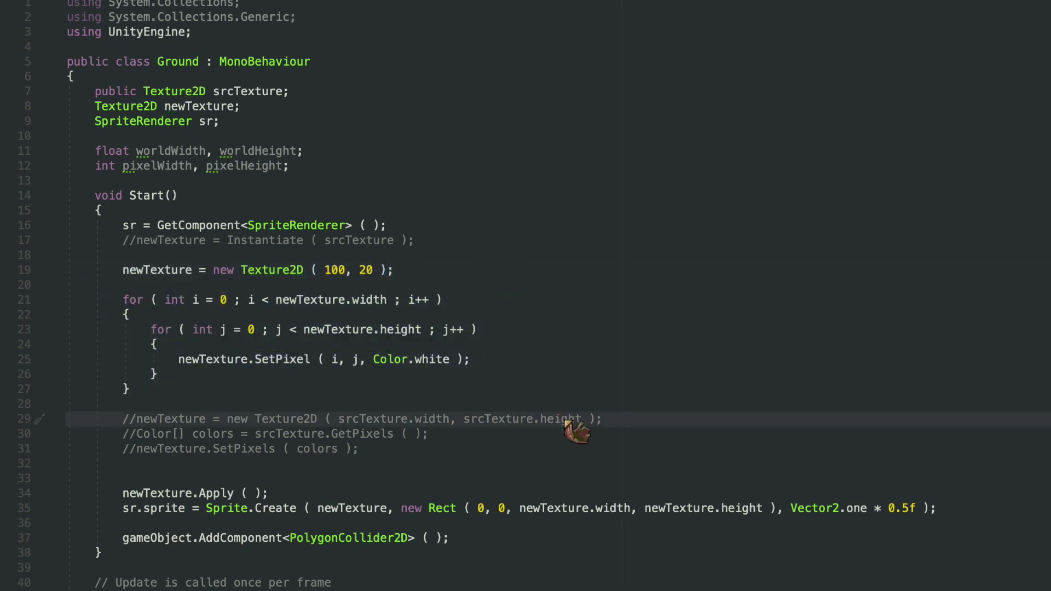
scroll(496, 468, "down", 3)
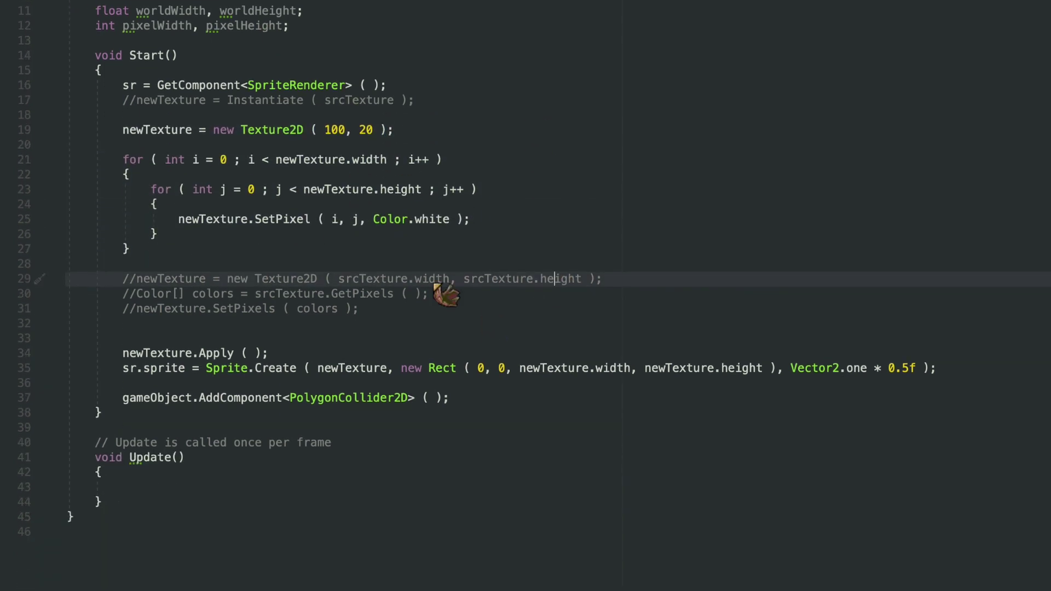
- Set worldWidth/worldHeight from sr.bounds.size and pixelWidth/pixelHeight from the sprite texture, then Debug.Log them
left_click(192, 390)
key("Return")
key("Return")
key("Return")
key("Up")
key("Up")
type("worldWidth = sr.bounds.size.x;")
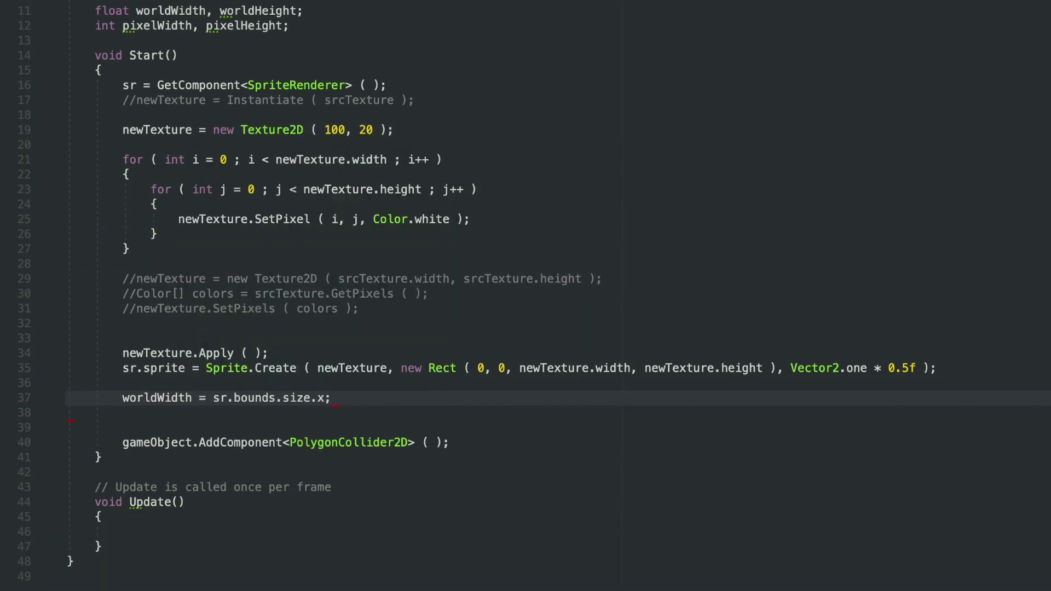
key("Down")
type("worldHeight = sr.bounds.size.y;")
key("Return")
key("Return")
key("Up")
type("pixelWidth = sr.s")
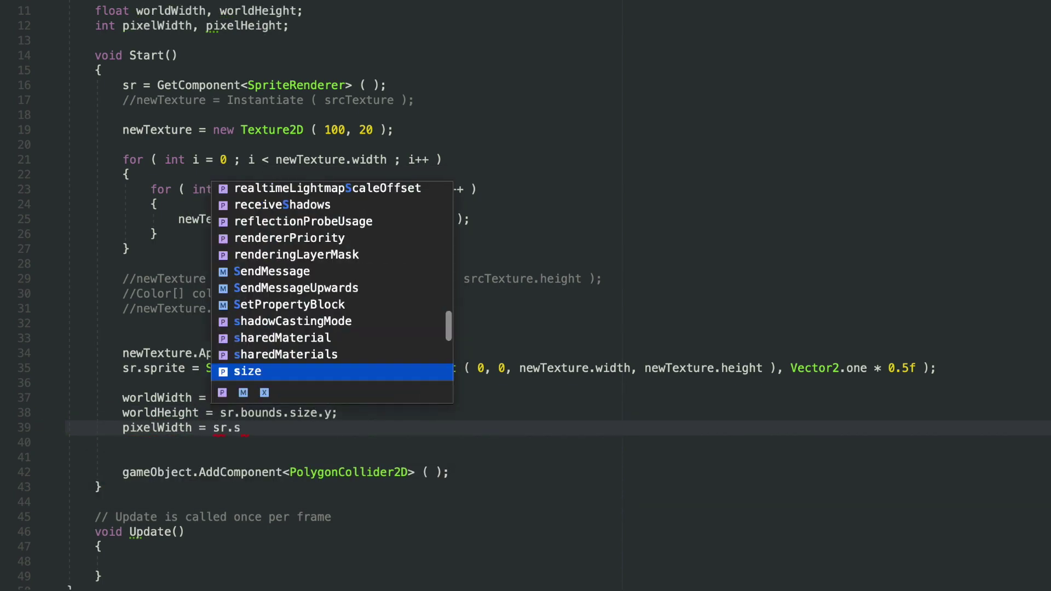
type("prite.texture.width;")
key("Return")
type("pixelHeight = sr.sprite.texture.")
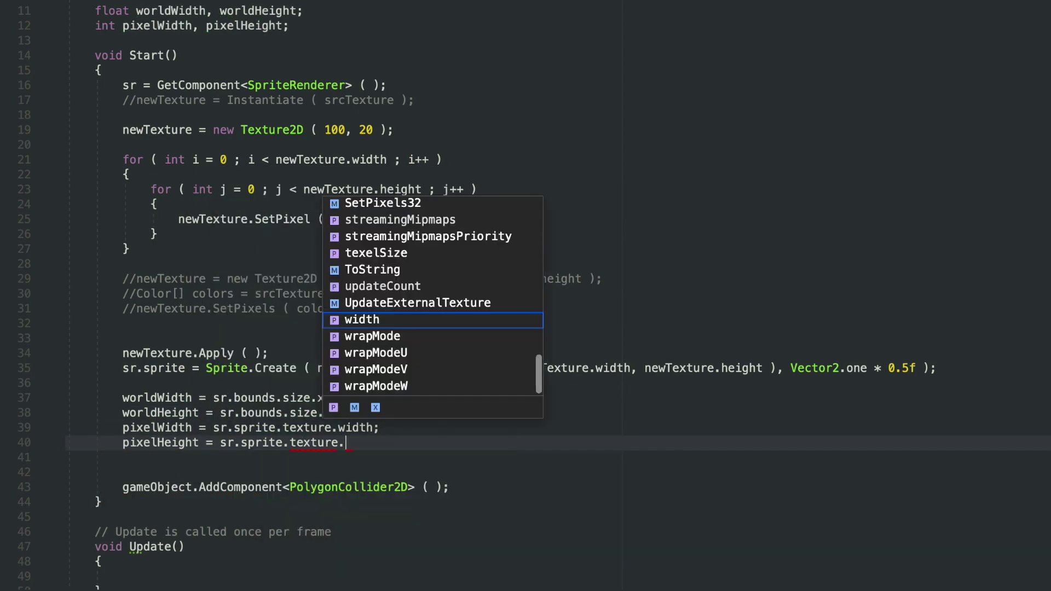
type("height;")
key("Return")
key("Return")
type("Debug.Log ( \"World: \" + worldWidth + \", \" + worldHeight + \" Pixel :\" + pixelWidth + \", \" + pixelHeight );")
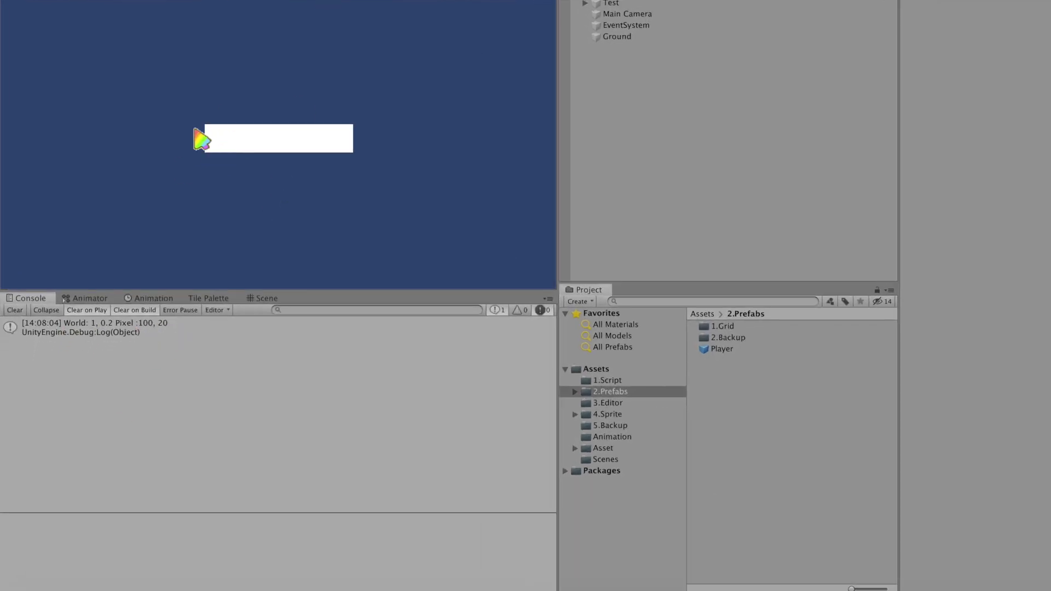
- Stop play mode, create an empty object named Controller, and attach Controller.cs from 1.Script
key("ctrl+p")
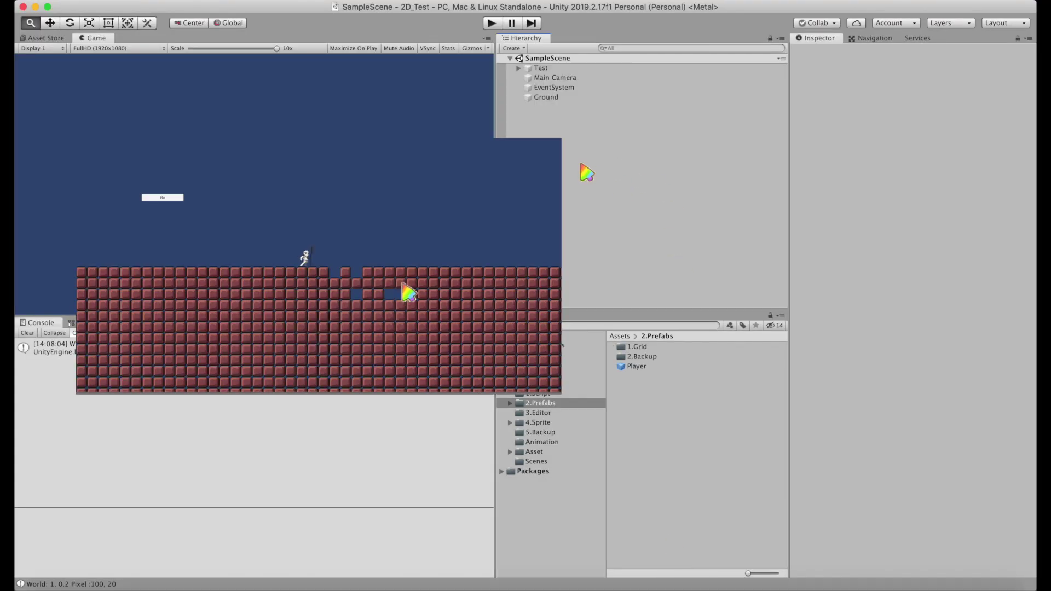
left_click(409, 280)
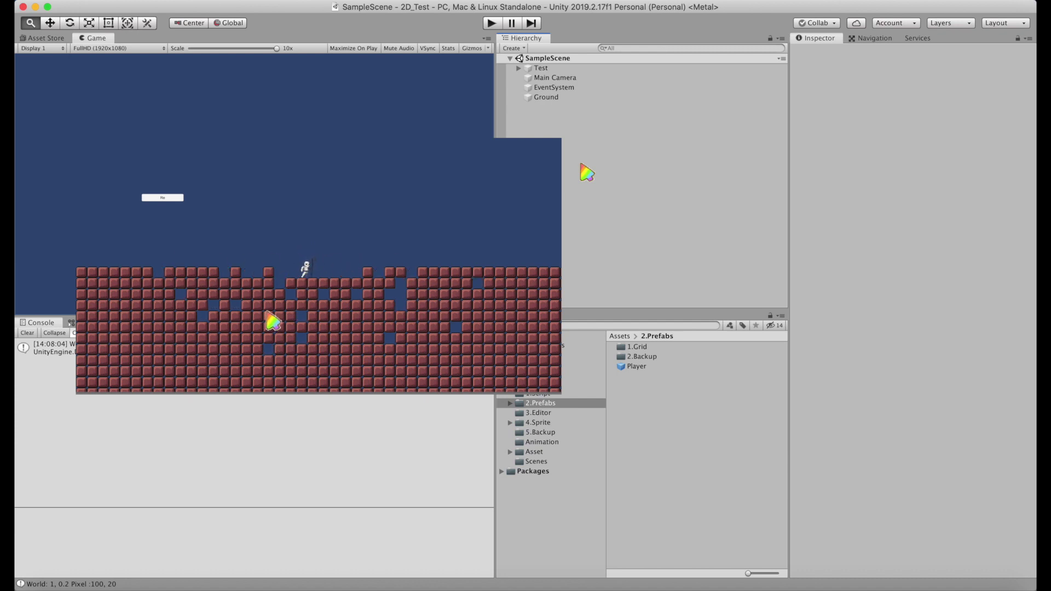
left_click(476, 234)
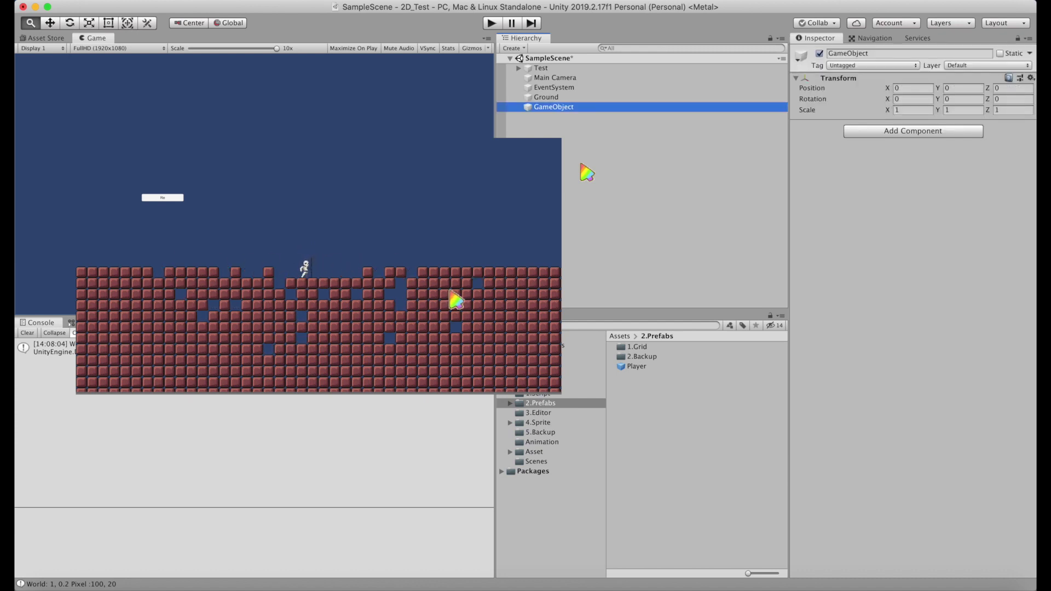
key("Return")
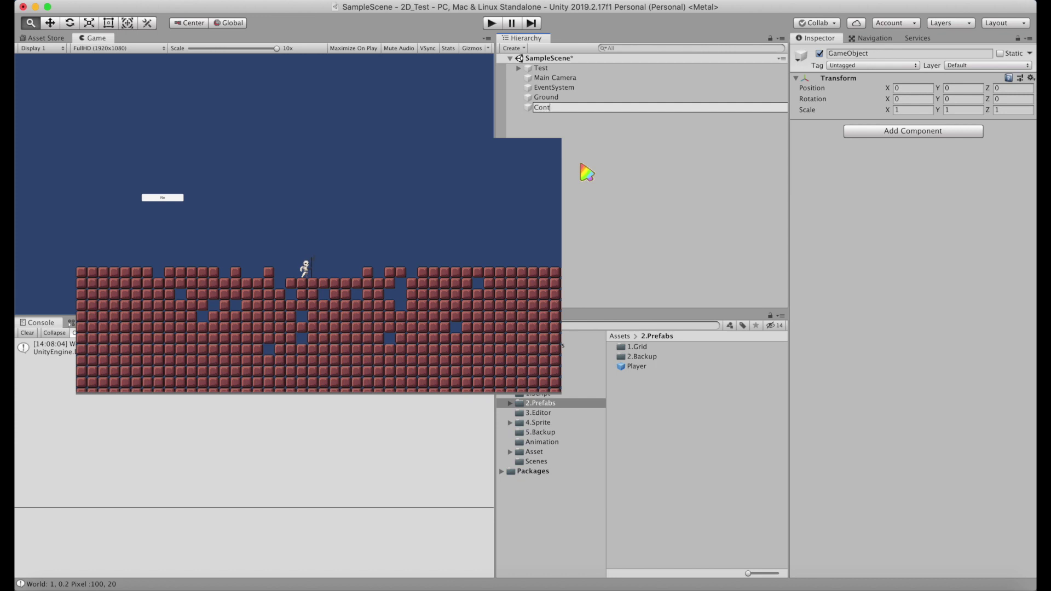
key("Return")
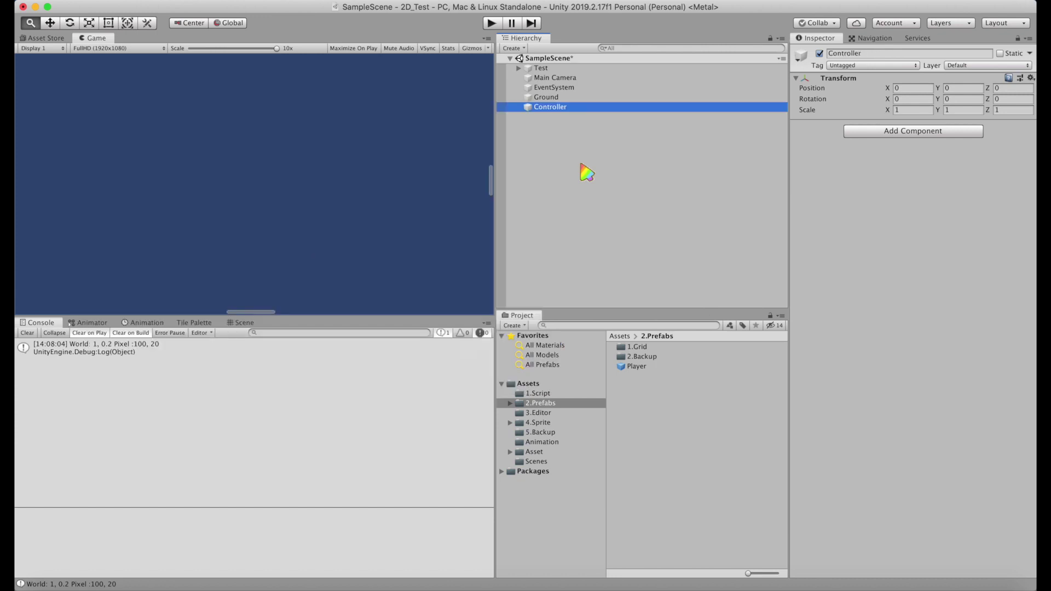
left_click(537, 393)
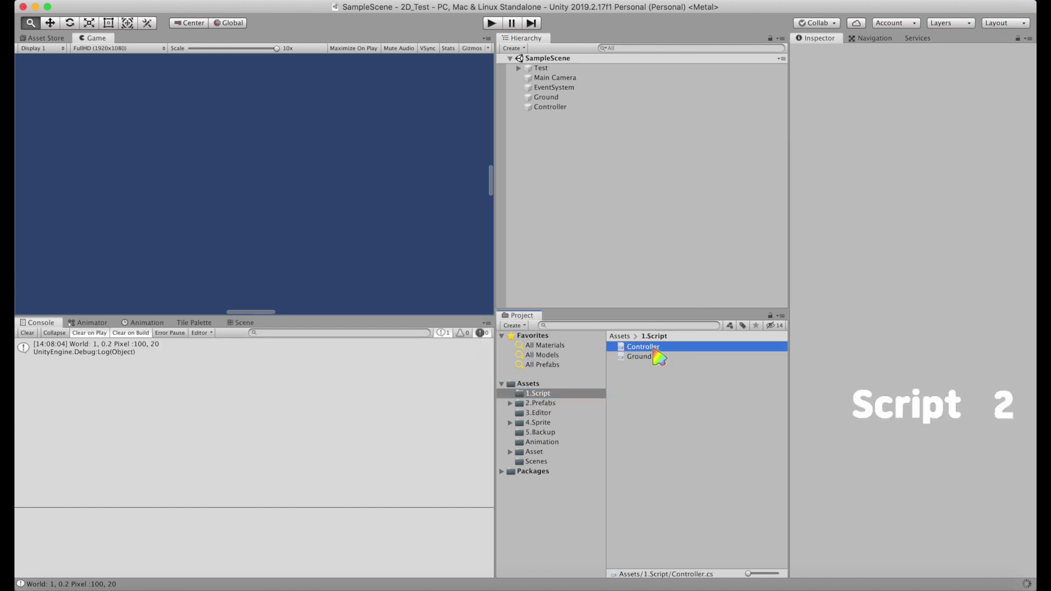
left_click_drag(654, 350, 550, 108)
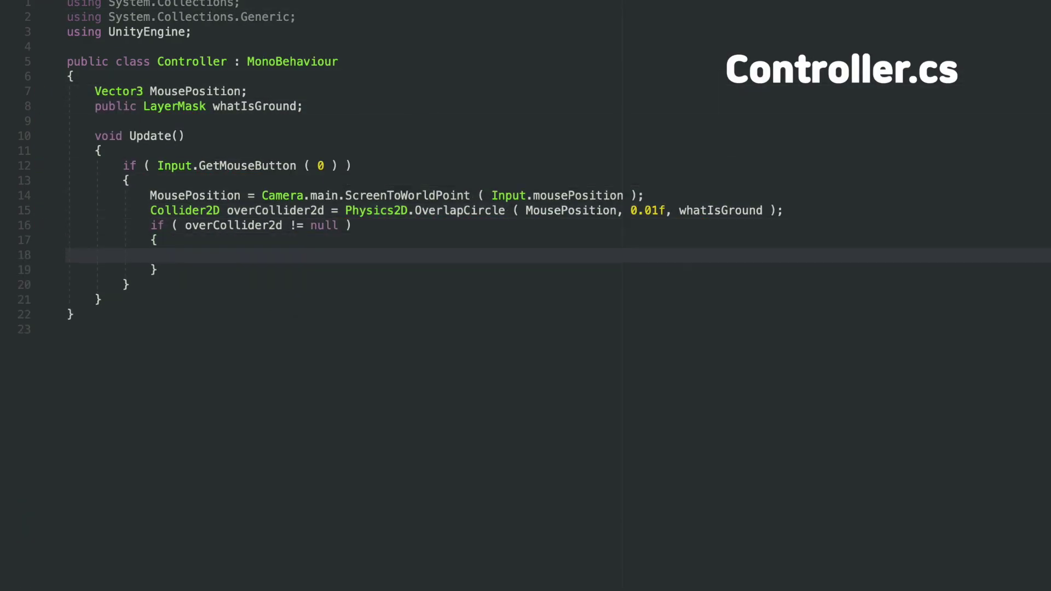
- Call Ground's MakeDot(MousePosition) and declare public MakeDot(Vector3 pos) with a newTexture.SetPixel call
type(".transform.GetComponent<Grou")
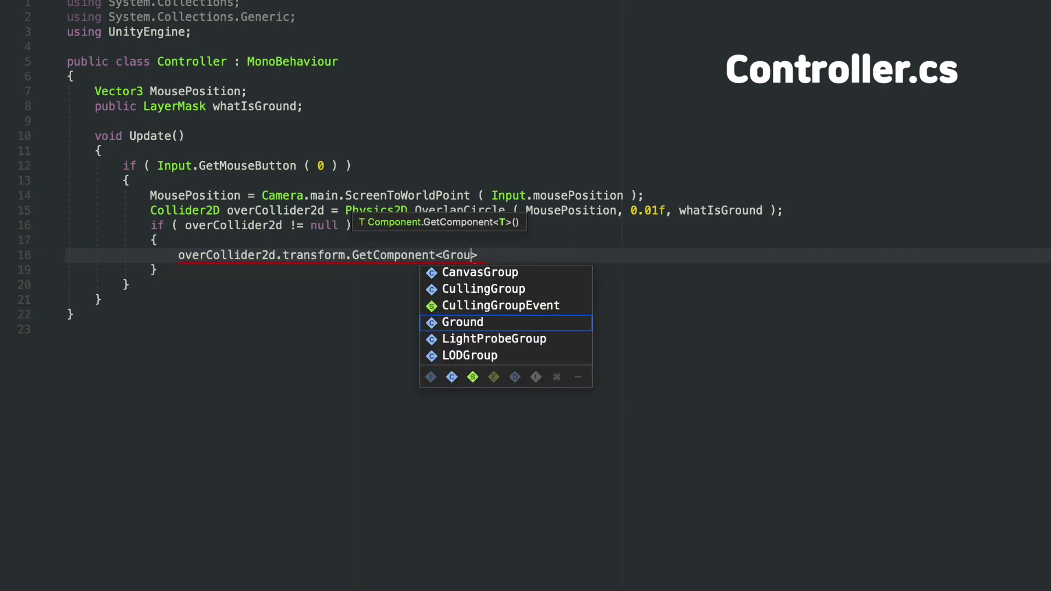
type("nd> ( ).MakeDot ( MousePosition );")
left_click(555, 255)
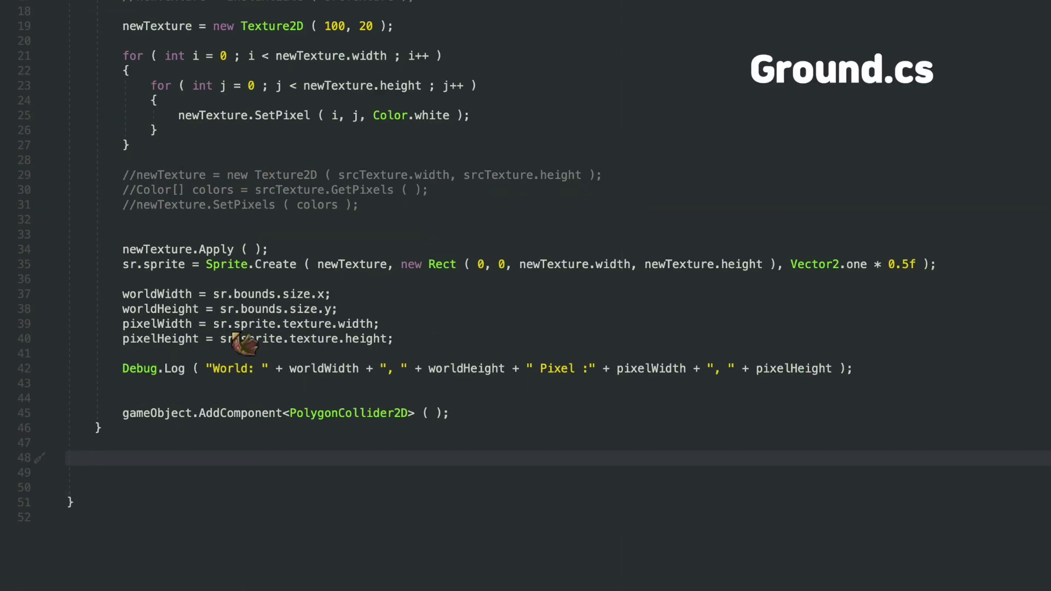
type("public void MakeDot(Vector3 pos){")
key("Return")
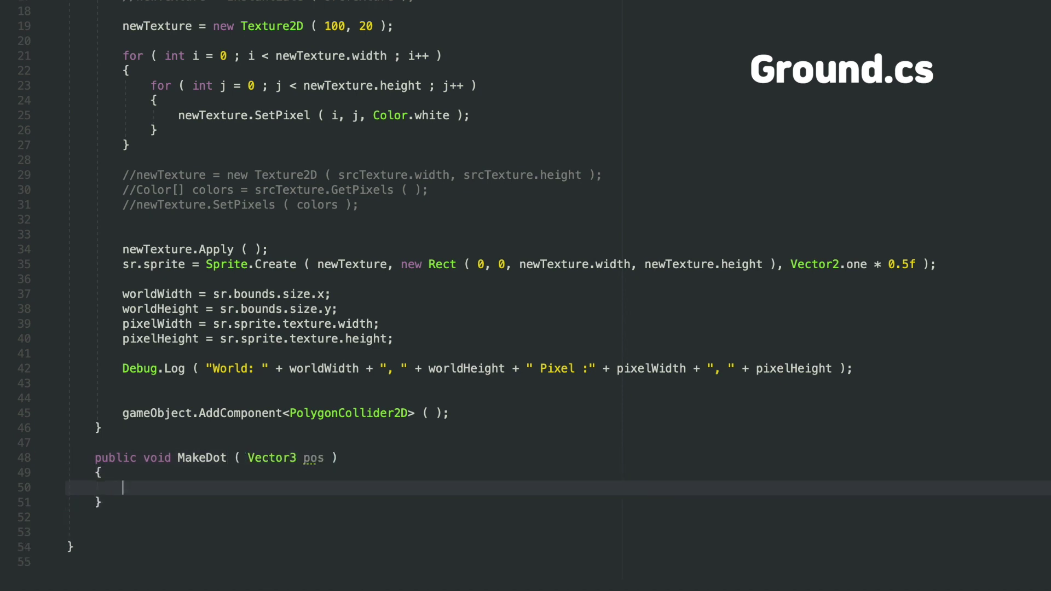
scroll(526, 295, "down", 6)
type("new")
key("Down")
key("Return")
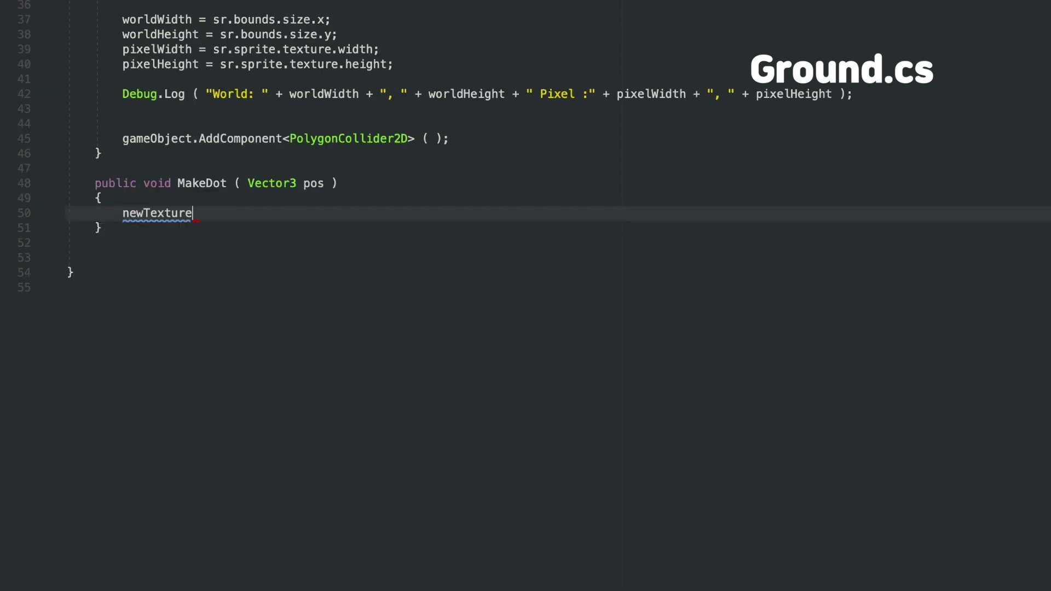
type(".Set")
key("Return")
type("(")
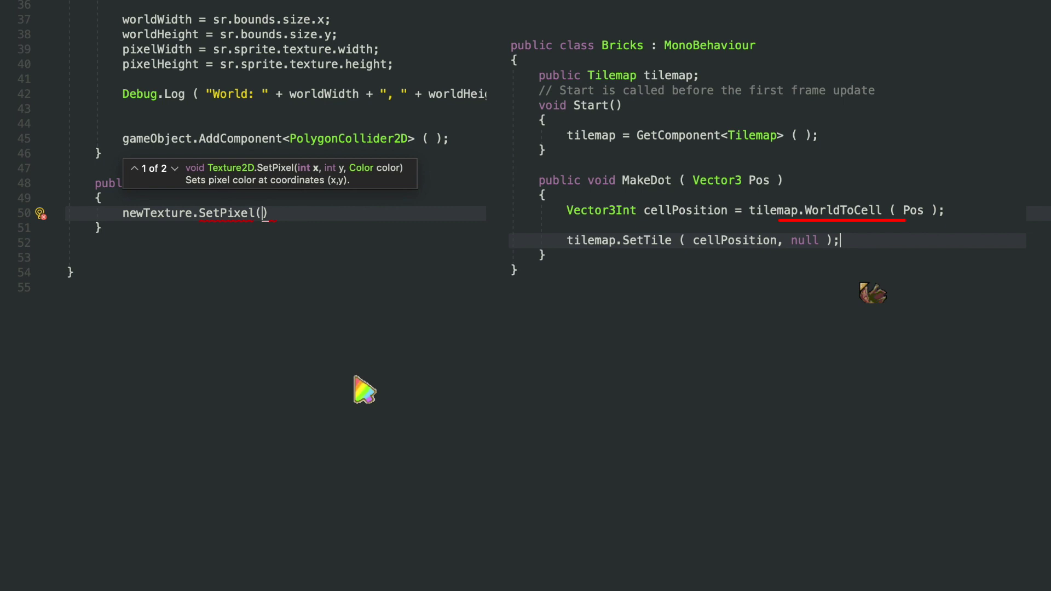
type(";")
- Comment out SetPixel and add 'Vector2Int pisxelPosition = WorldToPixel(pos)' above it
key("super+slash")
key("Home")
key("Return")
key("Return")
key("Up")
type("V")
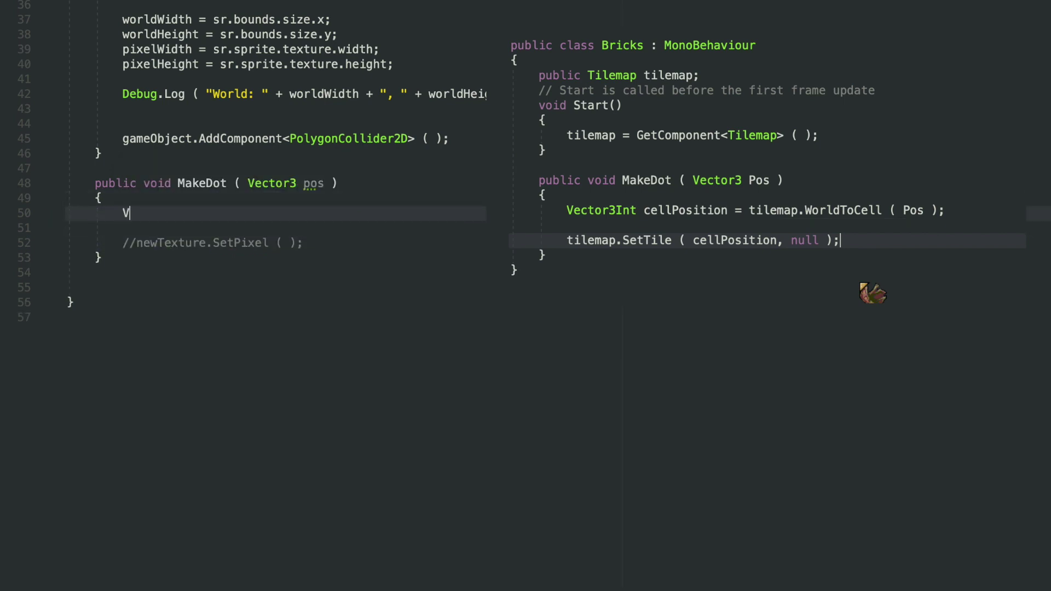
type("ector2Int pisxelPosition = ")
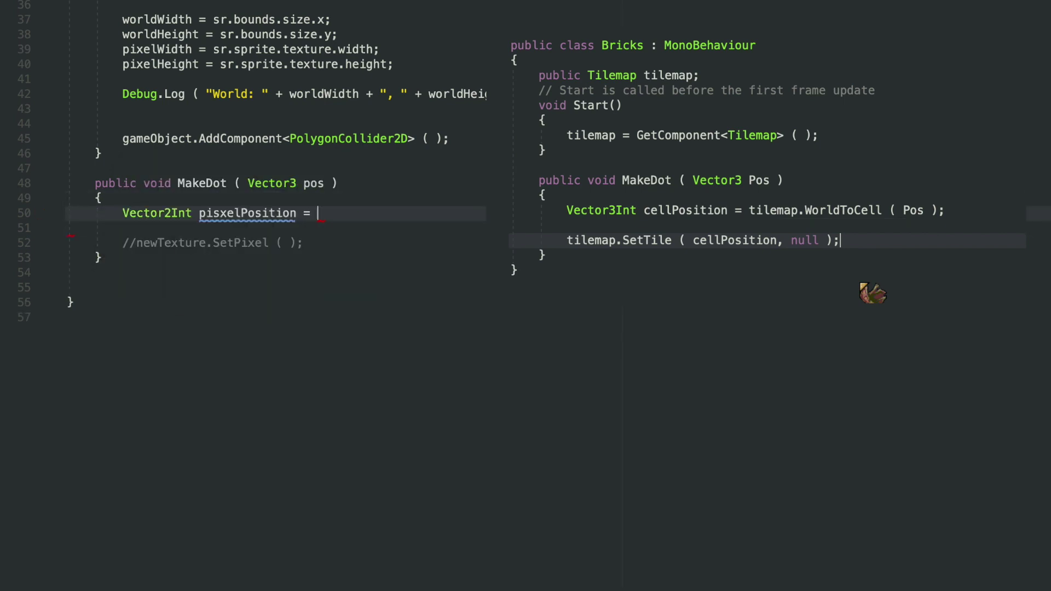
type("WorldToPixel(pos)")
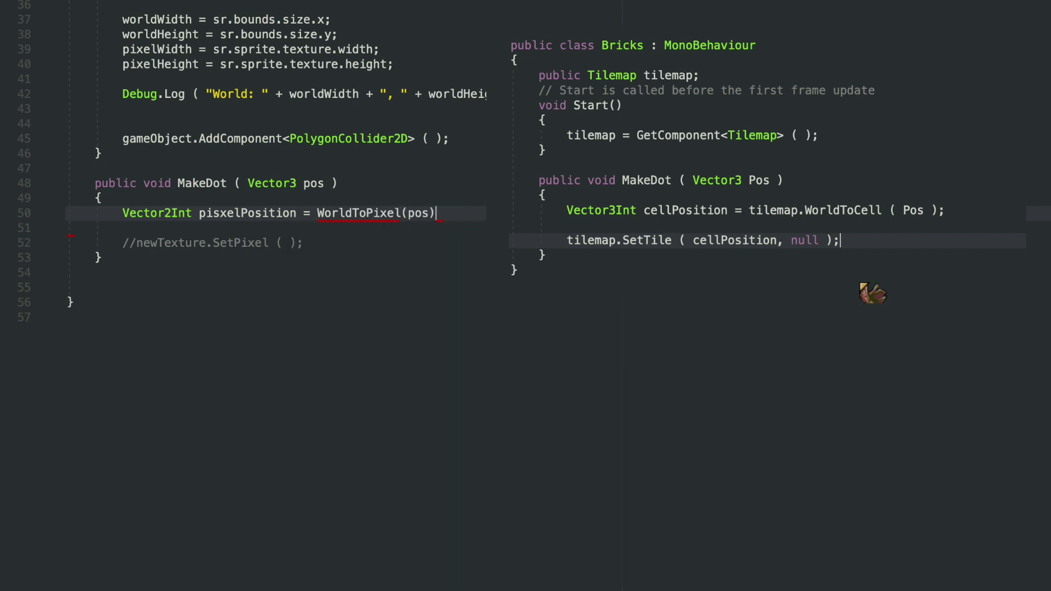
left_click(282, 282)
- Generate the WorldToPixel method, starting pixelPosition at Vector2Int.zero and returning it
right_click(356, 216)
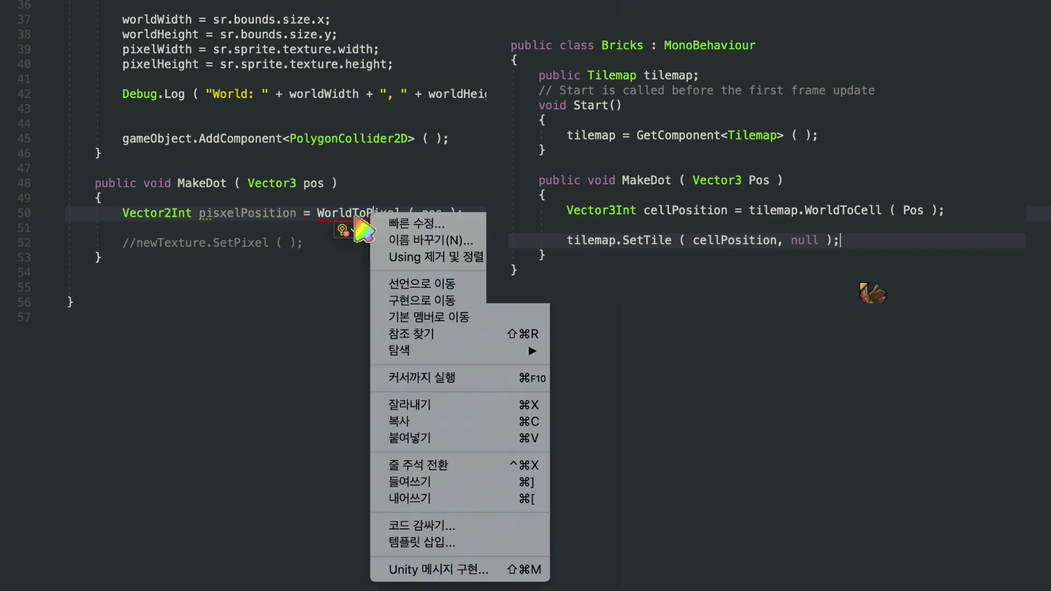
left_click(340, 229)
left_click(340, 230)
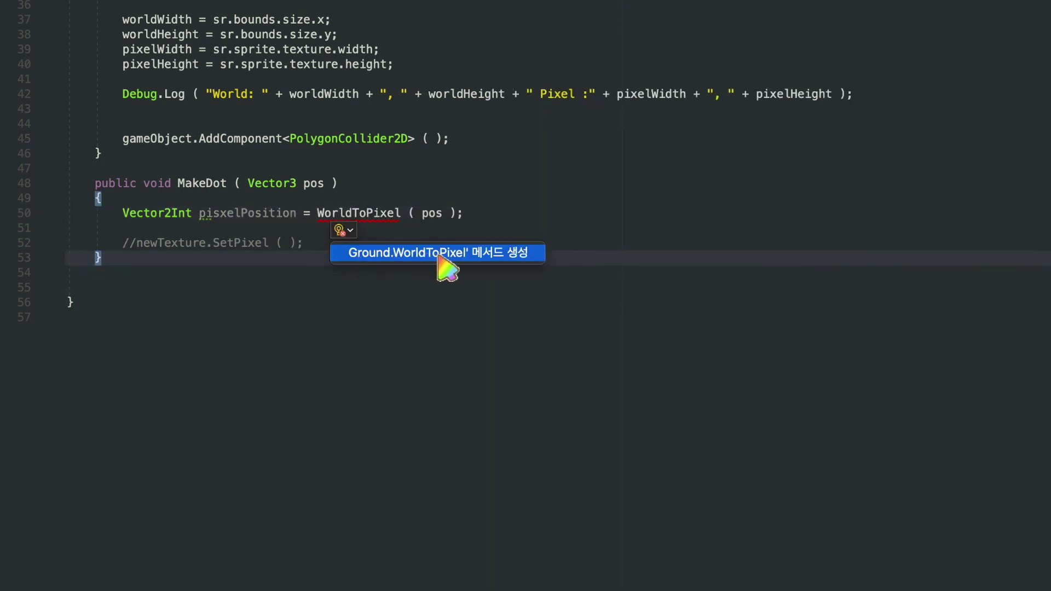
left_click(441, 253)
left_click(465, 317)
key("shift+Home")
key("BackSpace")
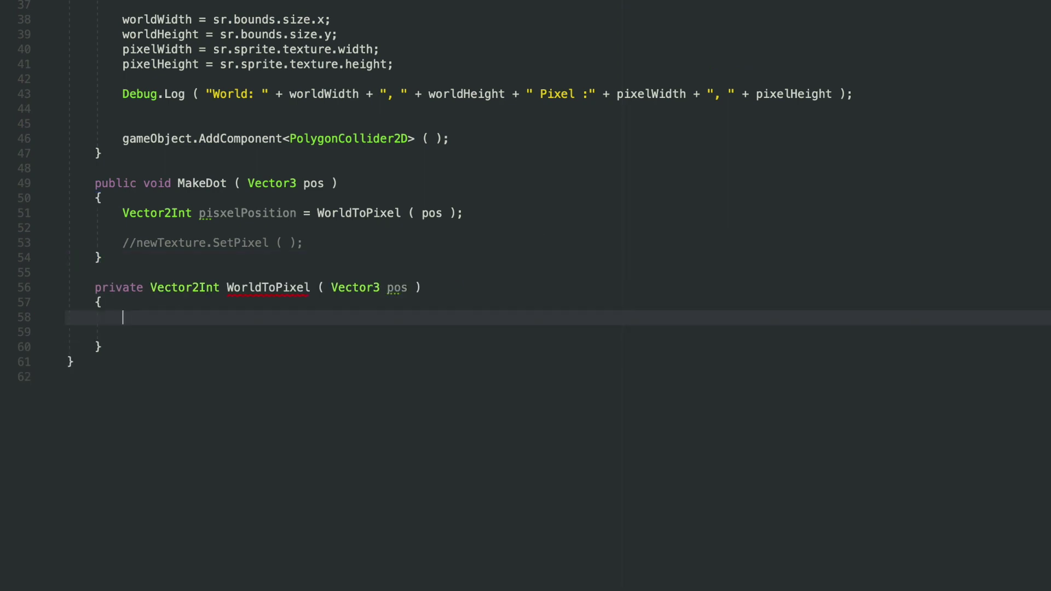
type("Vector2Int pixelPosition = v2")
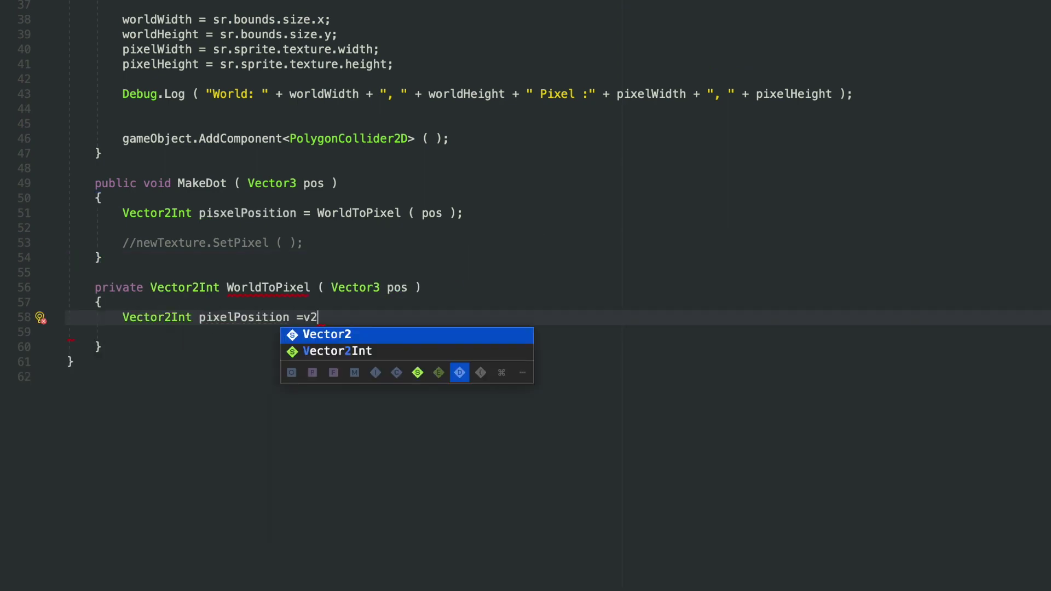
key("Tab")
type(".zero;  return pixelPosition;")
key("Up")
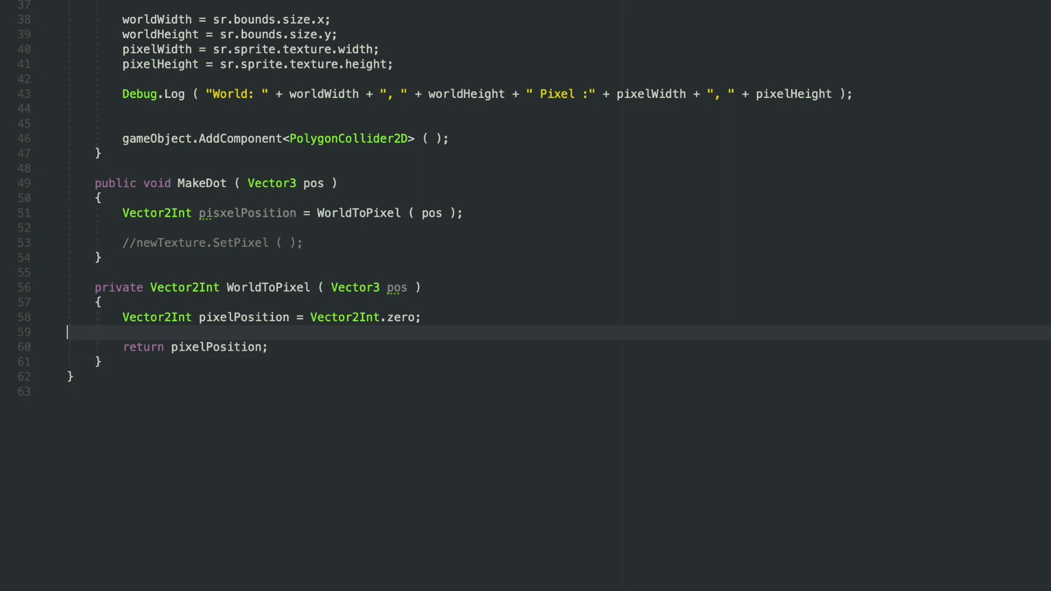
- Compute dx and dy from transform.position and round pixelPosition.x from pixelWidth and worldWidth
key("Return")
type("var dx = pos.")
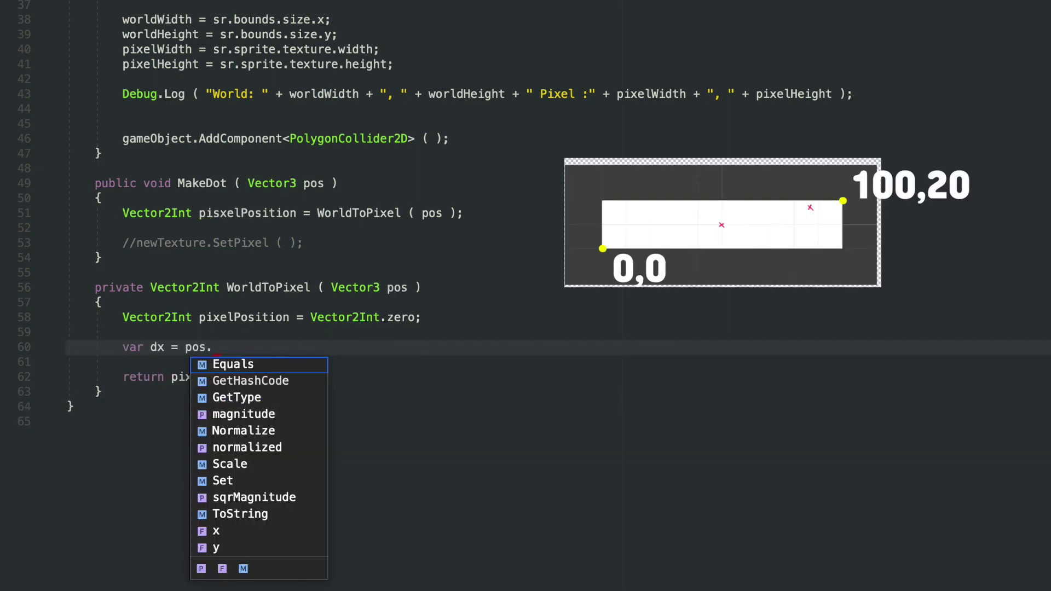
type("x - transform.position.x; var dy = pos.y - transform.position.y;")
key("Return")
key("Return")
type("pixelPosition")
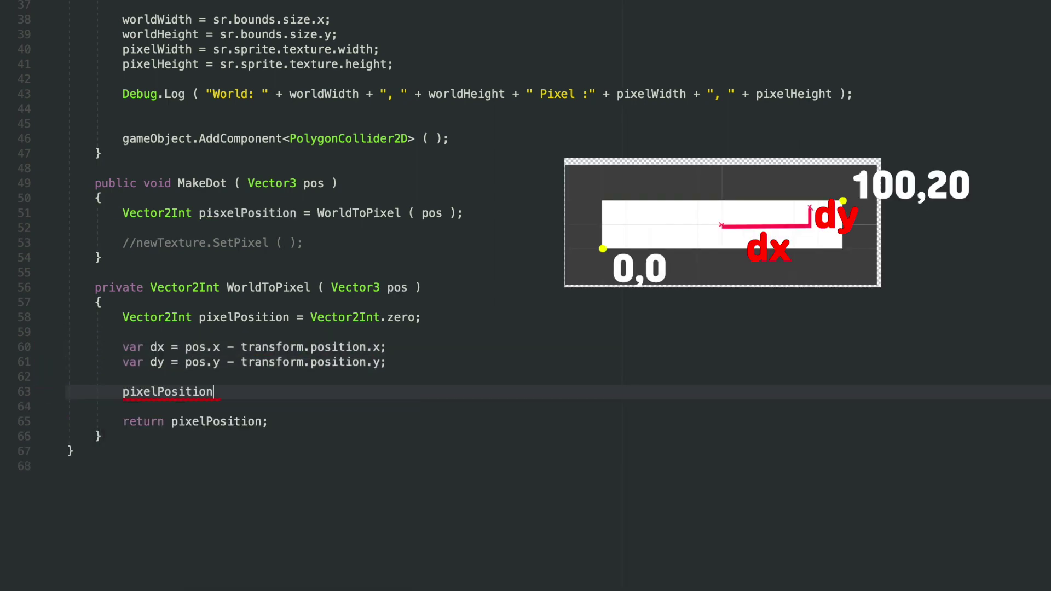
type(".x = Mathf.RoundToInt ( 0.5f * ")
type("pixelWidth + dx * ")
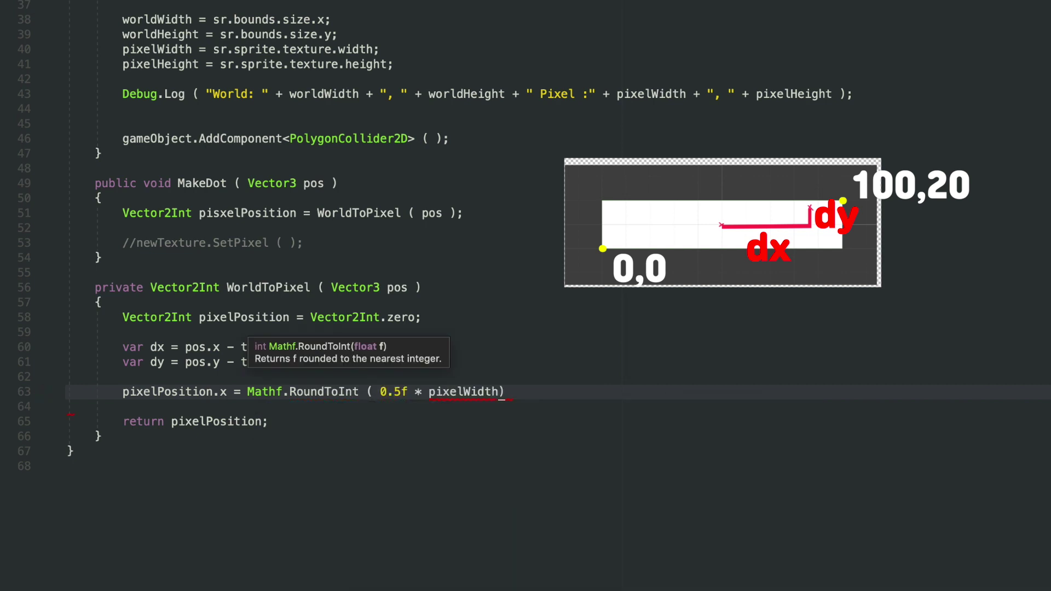
type("( pixelWidth / worldWidth ) );")
- Duplicate the x line for pixelPosition.y, swapping pixelWidth and worldWidth to Height versions
key("ctrl+d")
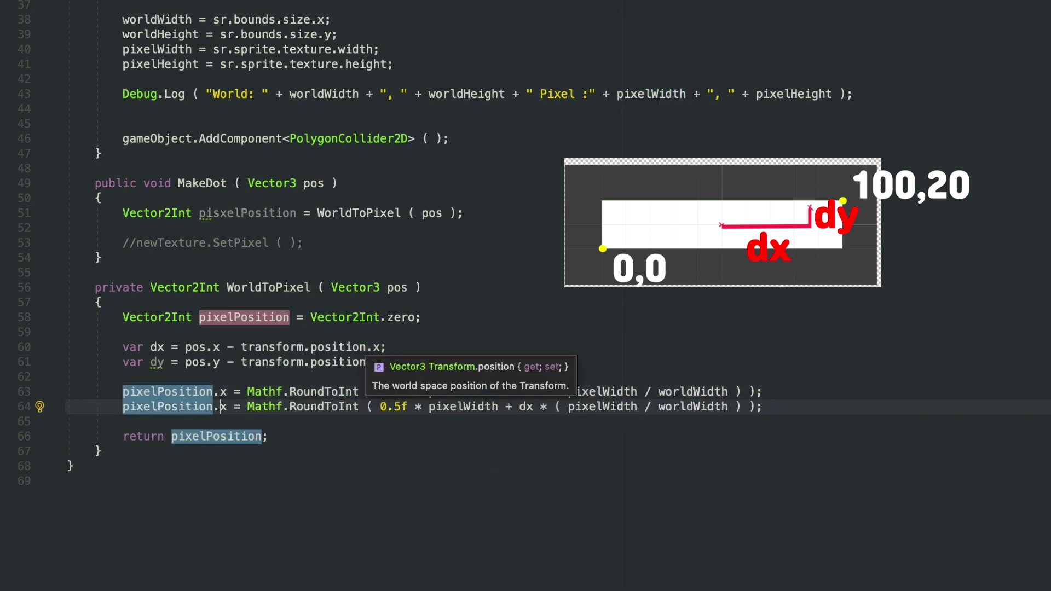
left_click(465, 406)
key("ctrl+Delete")
type("Height")
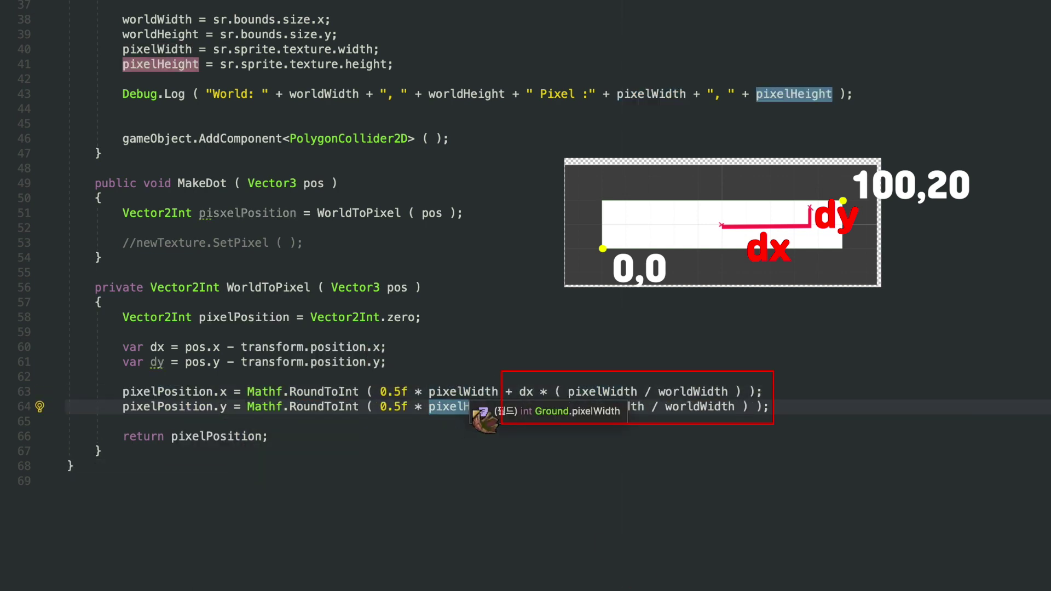
key("ctrl+Right")
key("ctrl+Right")
key("ctrl+Right")
key("ctrl+Delete")
type("Height")
left_click(743, 408)
key("ctrl+BackSpace")
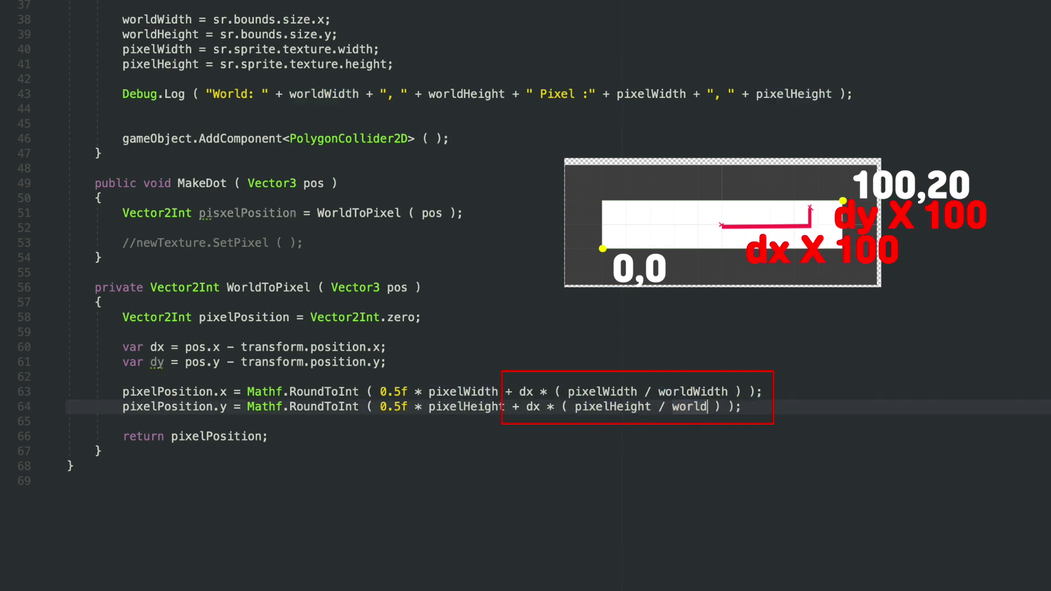
type("Height")
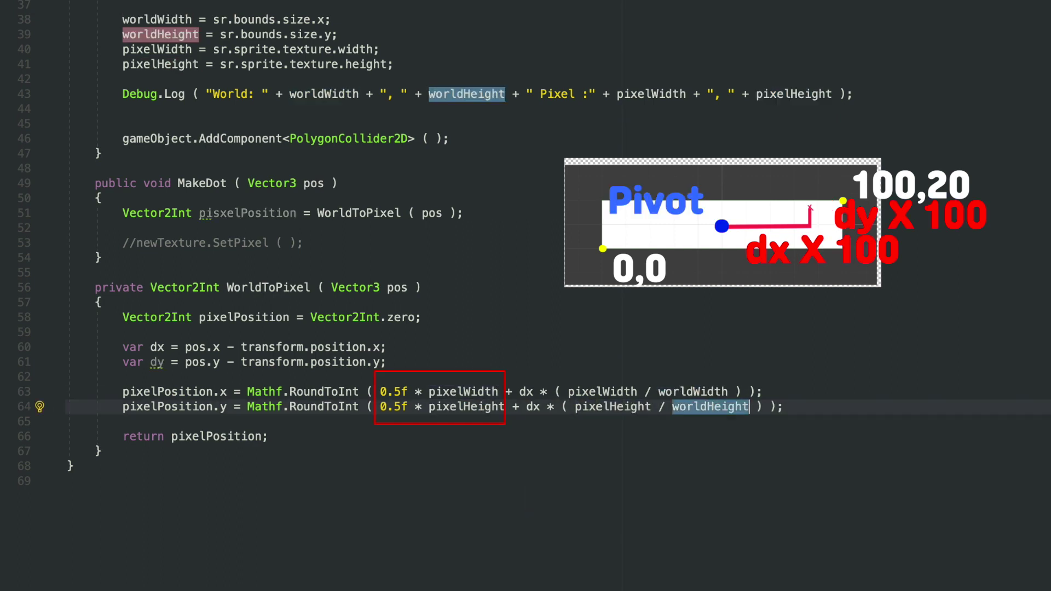
left_click(654, 537)
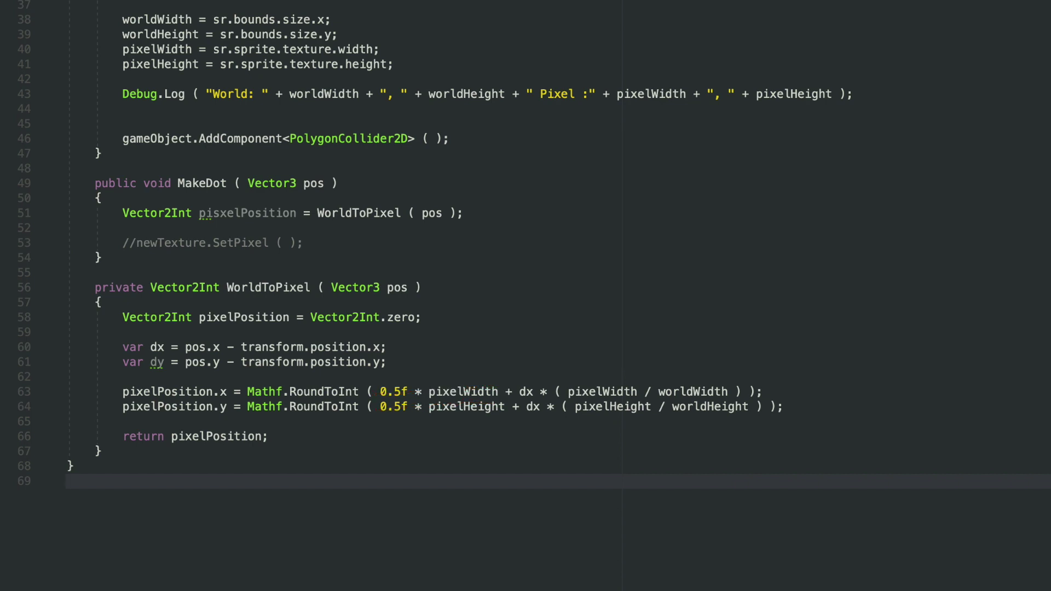
- Uncomment SetPixel, clearing the pixel at pisxelPosition.x, pisxelPosition.y with Color.clear
left_click(126, 243)
key("super+slash")
left_click(272, 243)
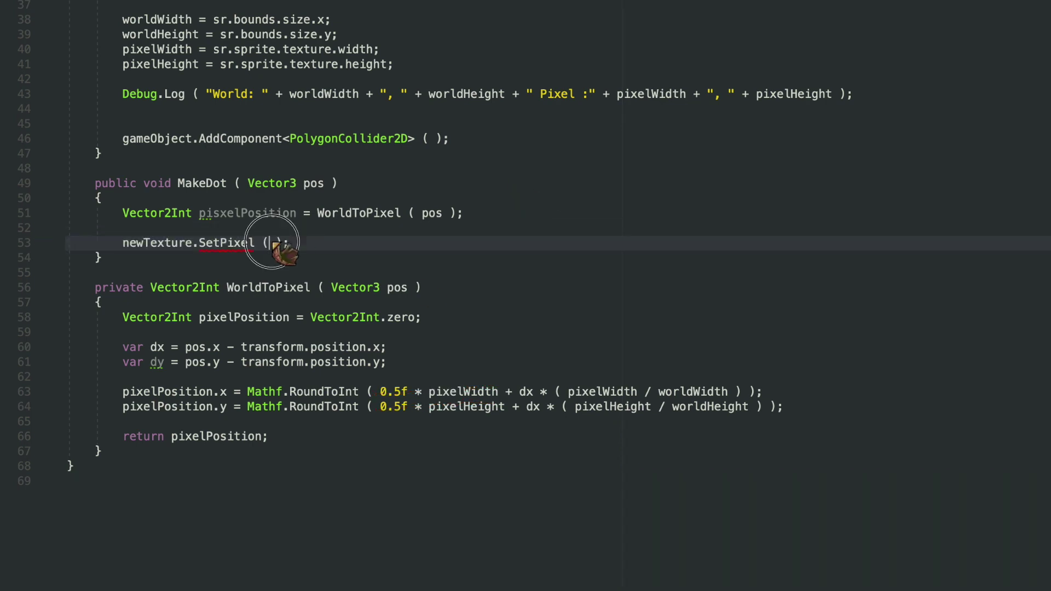
type("pisxelPosition.x, pisxelPosition.y , Co")
key("Return")
type(".c")
key("Return")
- Add Debug.Log(pos + "/" + pixelPosition) and correct the pisxelPosition misspelling to pixelPosition
key("Up")
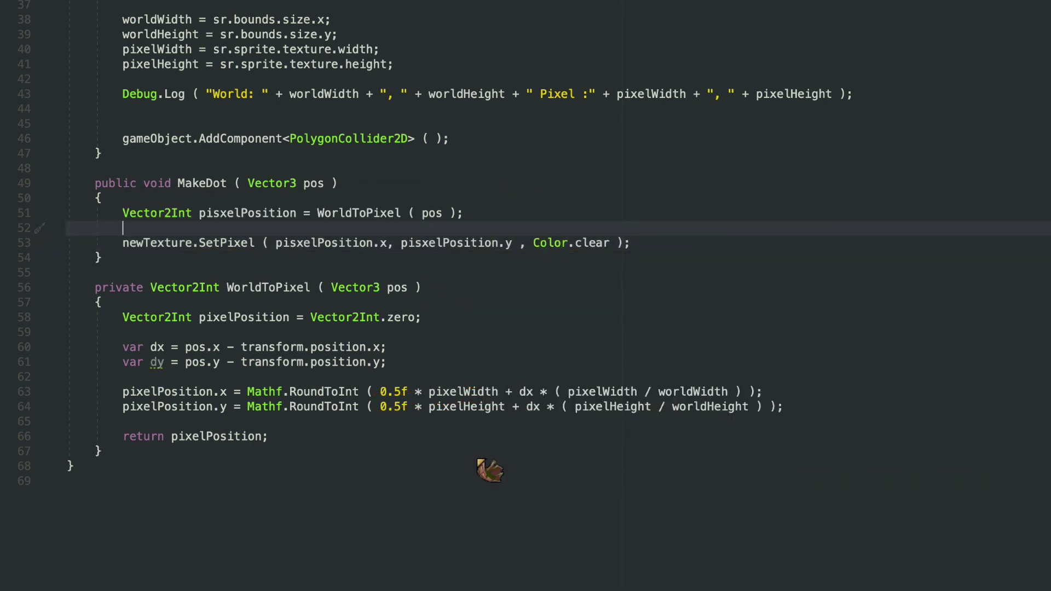
key("Return")
type("De")
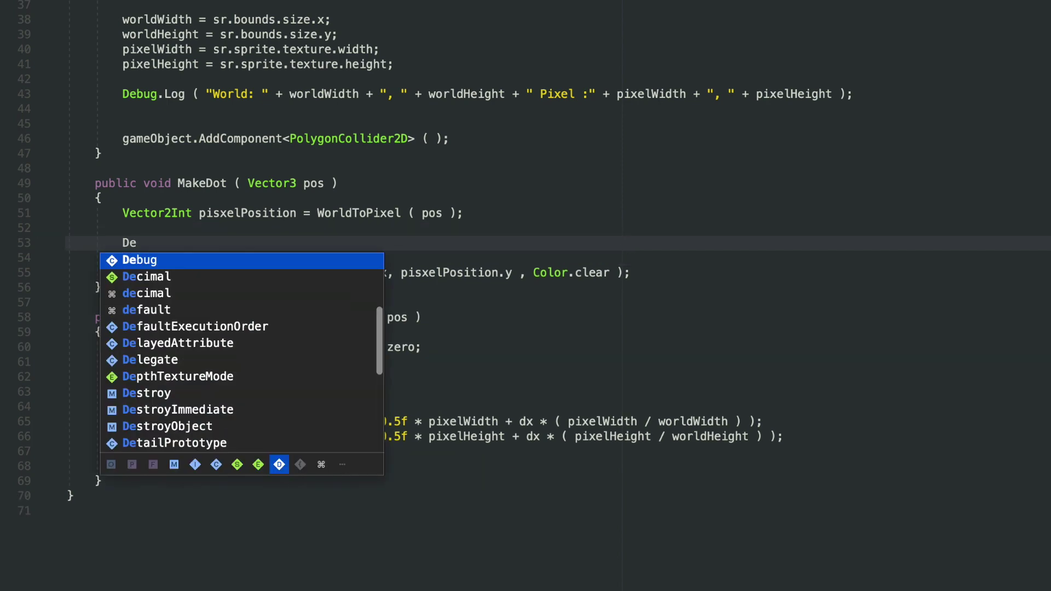
key("Return")
type(".Log( pos + \"/\" + pix")
key("Escape")
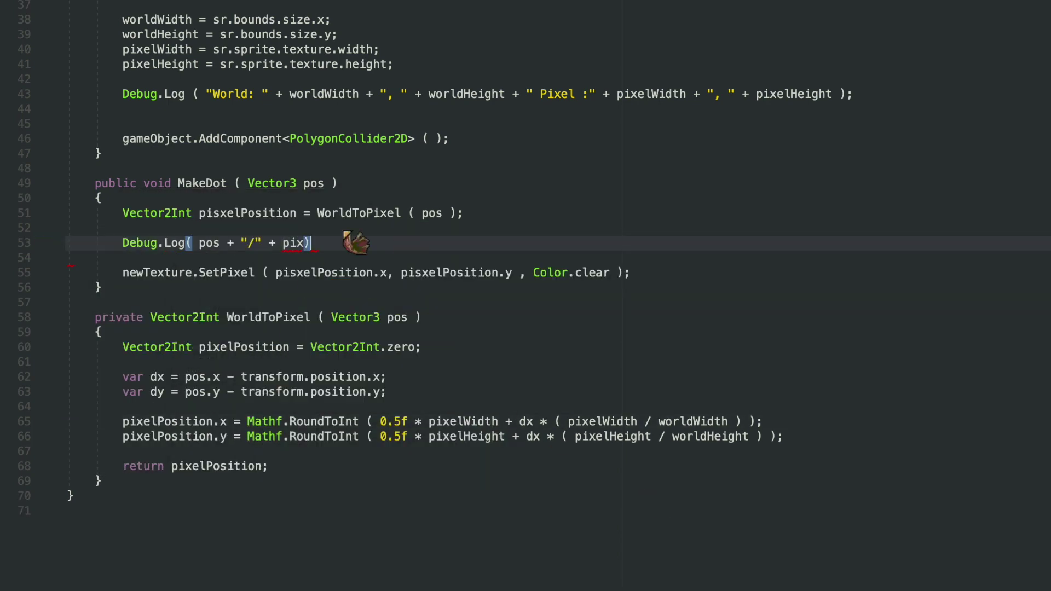
left_click(358, 347)
left_click(221, 213)
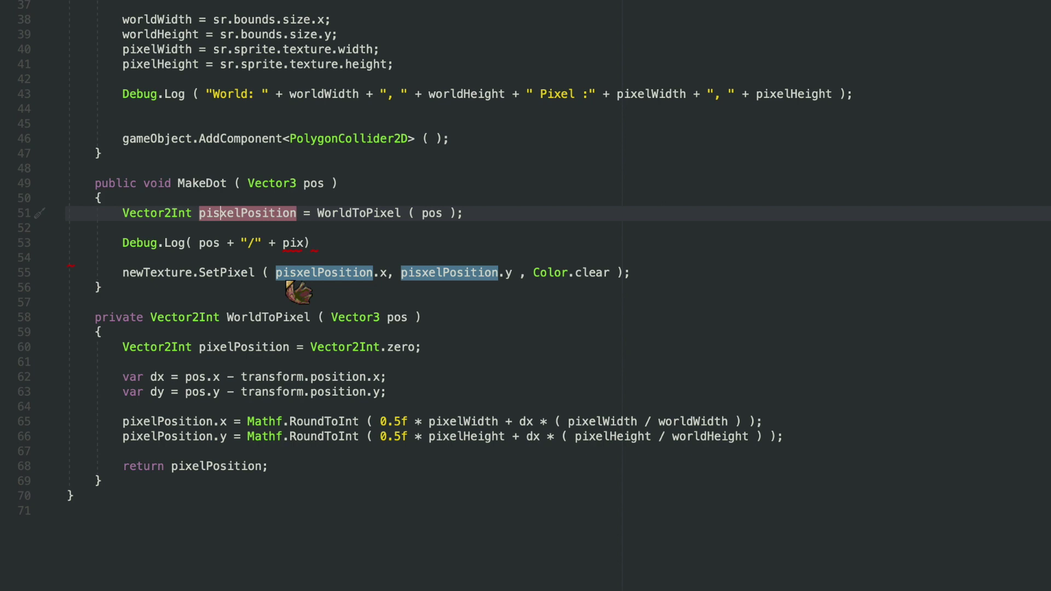
key("BackSpace")
left_click(327, 294)
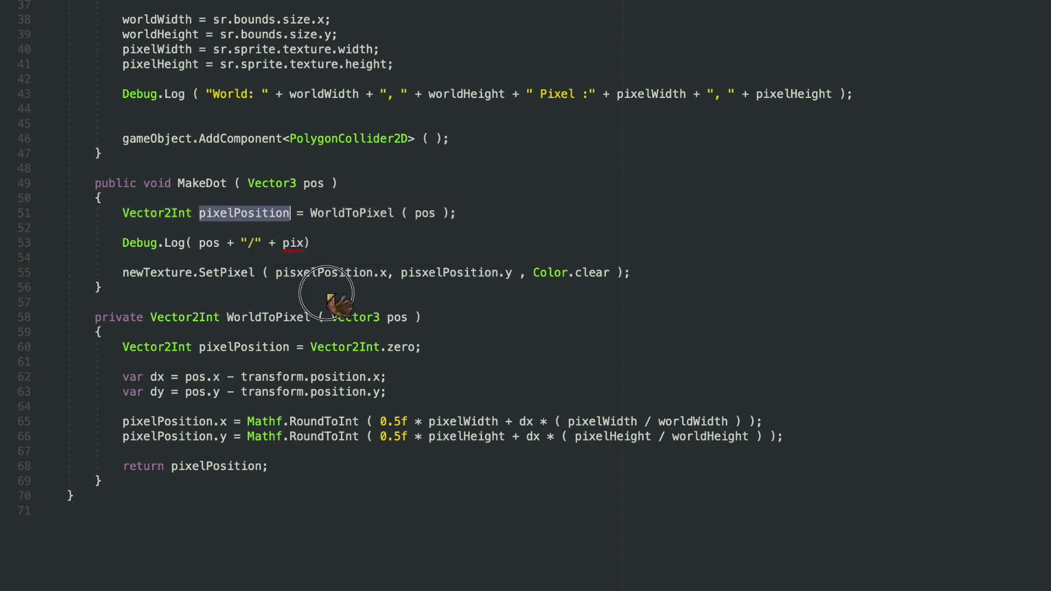
key("Return")
type("elPosition );")
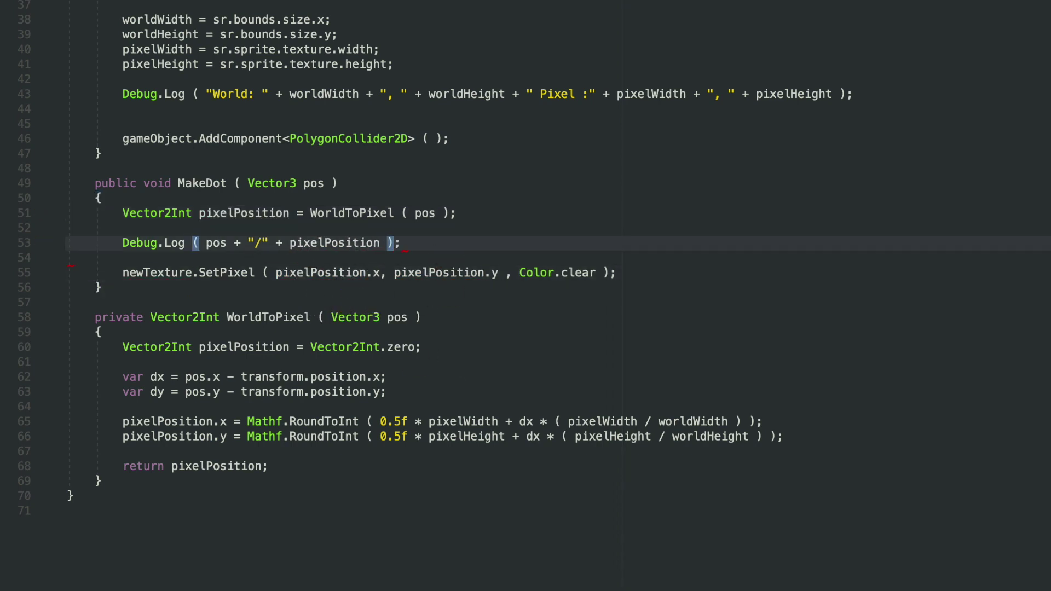
- Add newTexture.Apply() after the SetPixel call
left_click(624, 272)
scroll(625, 273, "down", 1)
key("Return")
key("Return")
type("newT")
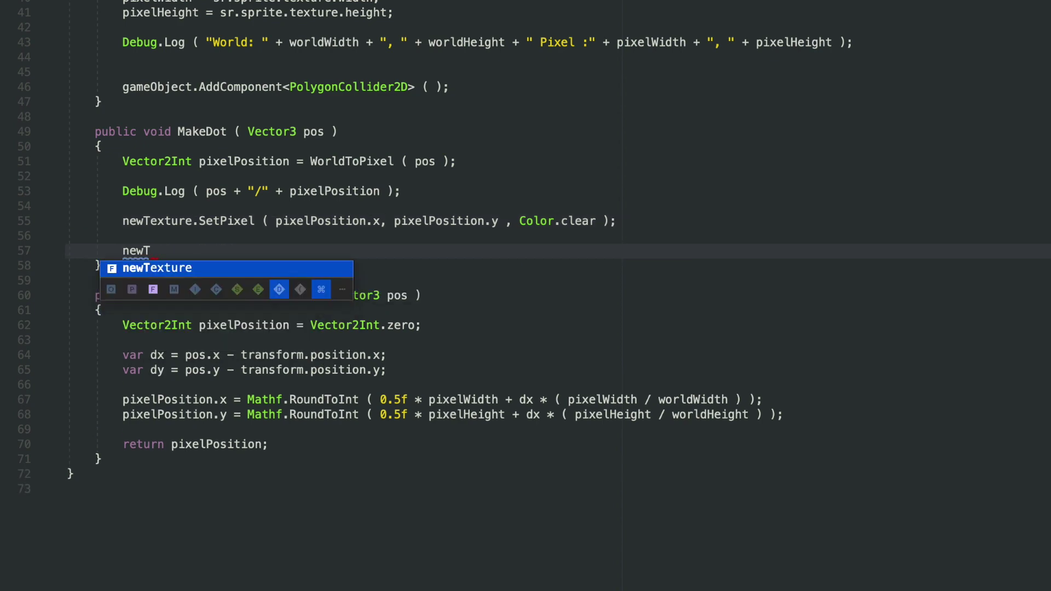
type("exture.Apply ( );")
key("Return")
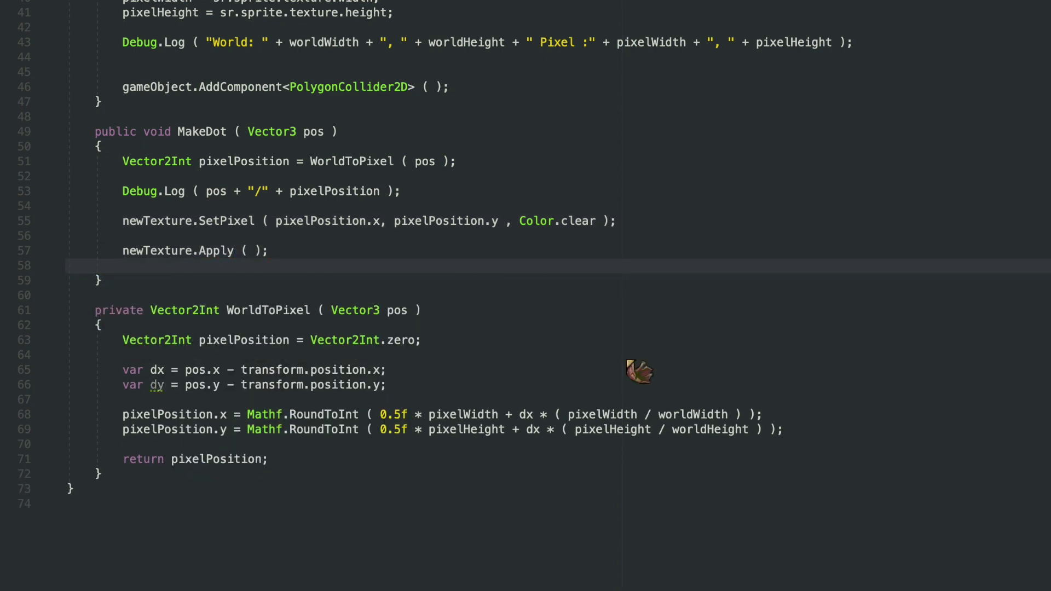
scroll(640, 372, "up", 5)
left_click_drag(109, 178, 1048, 171)
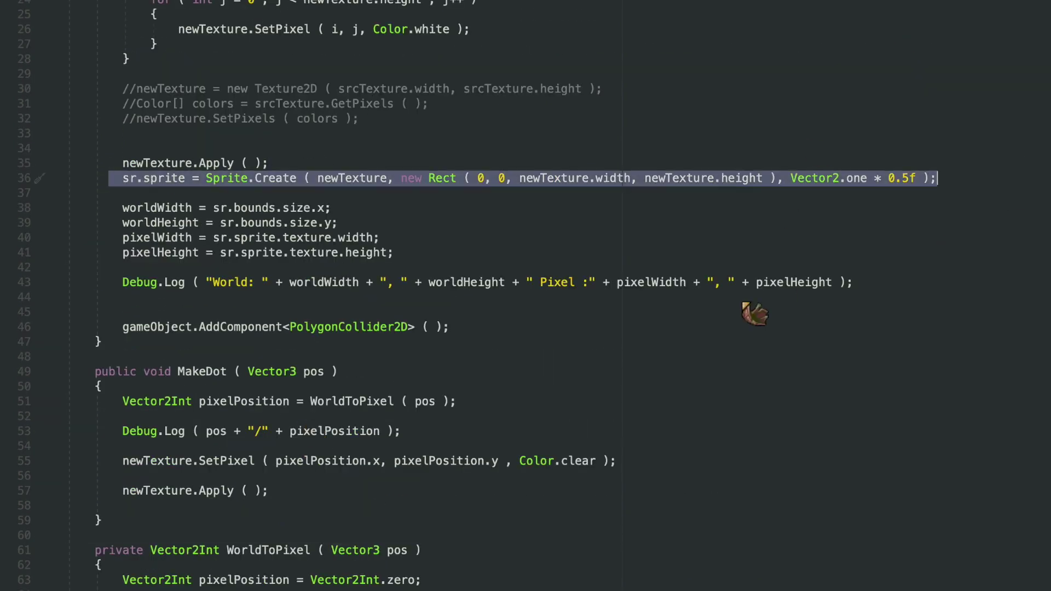
- Create a void MakeSprite() method and move the sr.sprite = Sprite.Create line into it
left_click(257, 535)
key("Return")
key("Return")
type("void ")
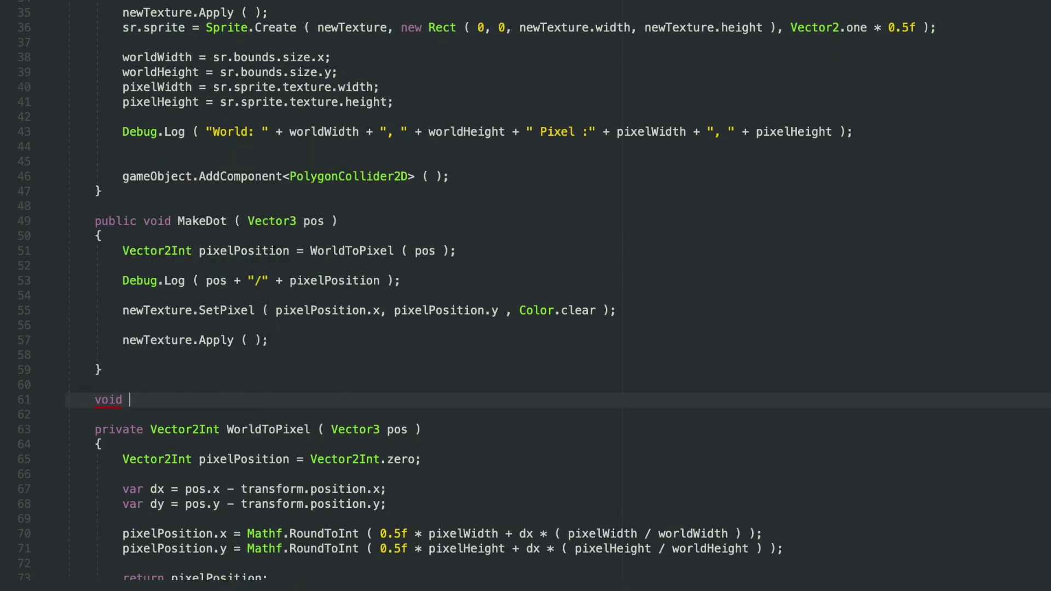
type("MakeSprite ( )")
key("Return")
type("{")
key("Return")
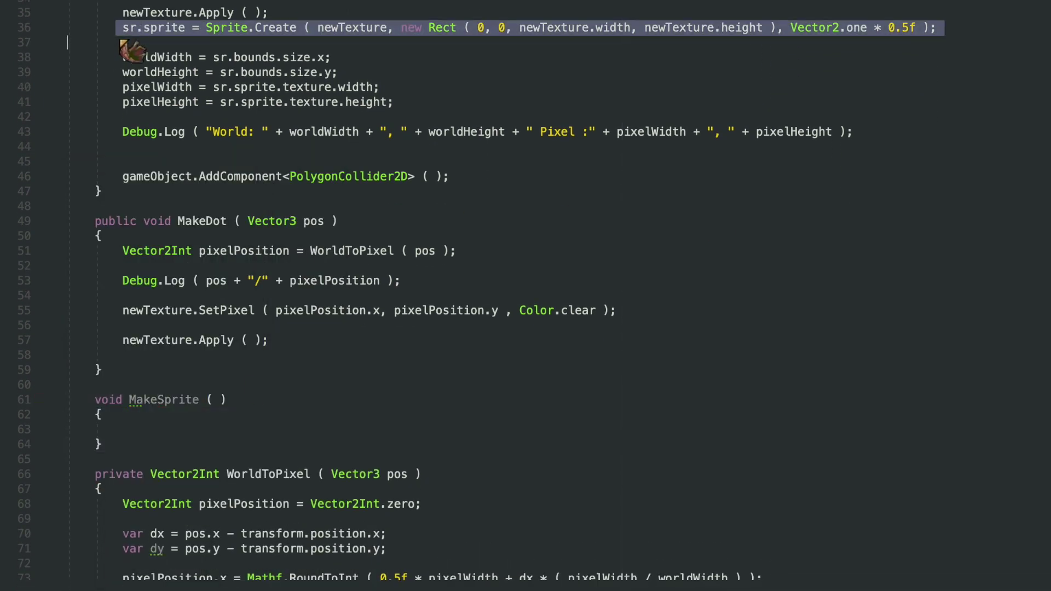
key("ctrl+x")
left_click(150, 422)
key("ctrl+v")
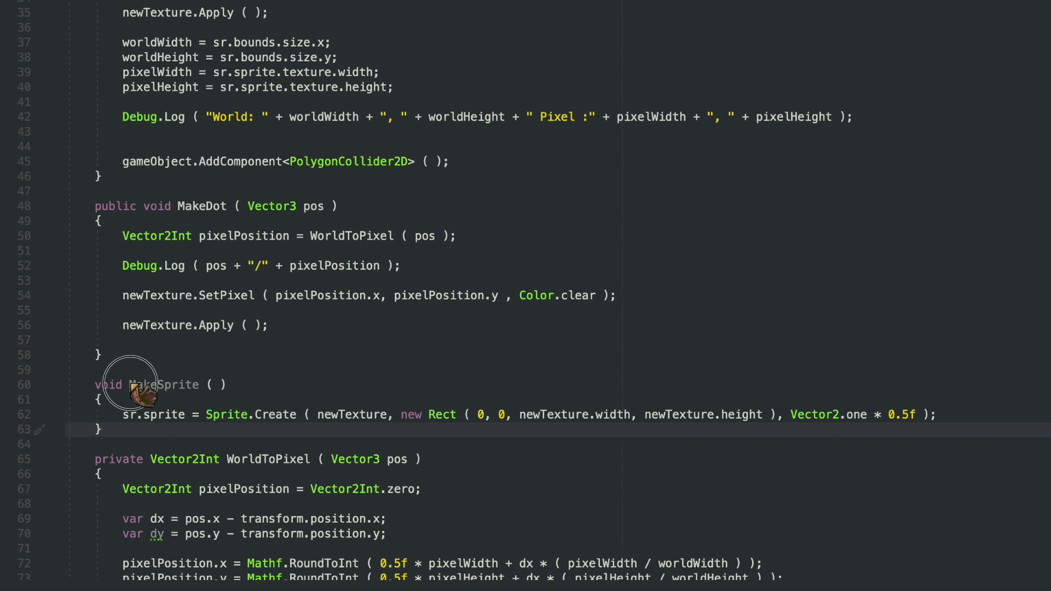
- Call MakeSprite() where the sprite was created and after newTexture.Apply in MakeDot
left_click(249, 28)
type("MakeSprite ( );")
key("Return")
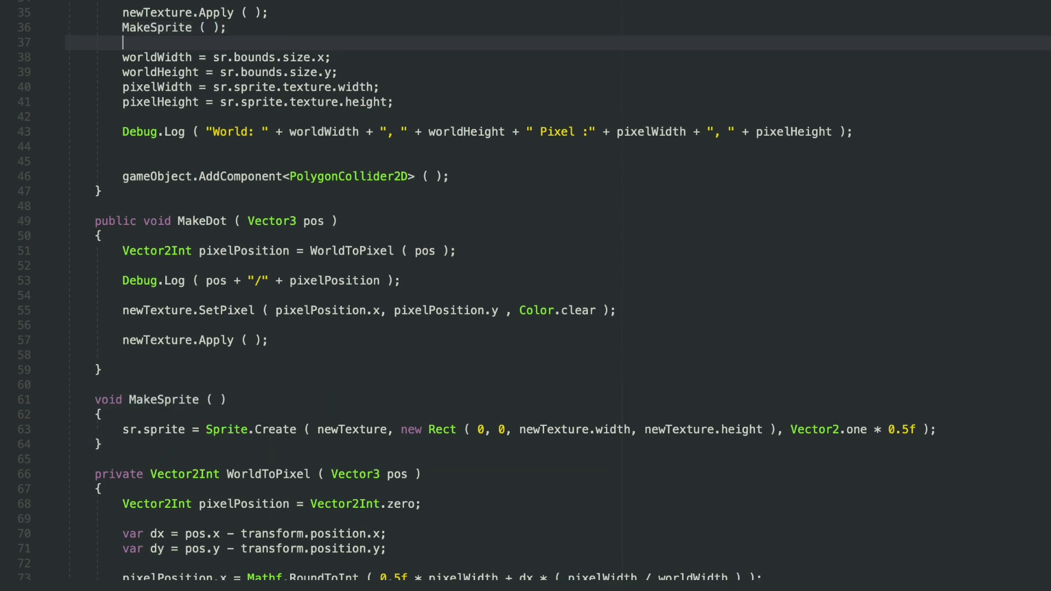
key("shift+Up")
key("ctrl+c")
left_click(222, 355)
key("ctrl+v")
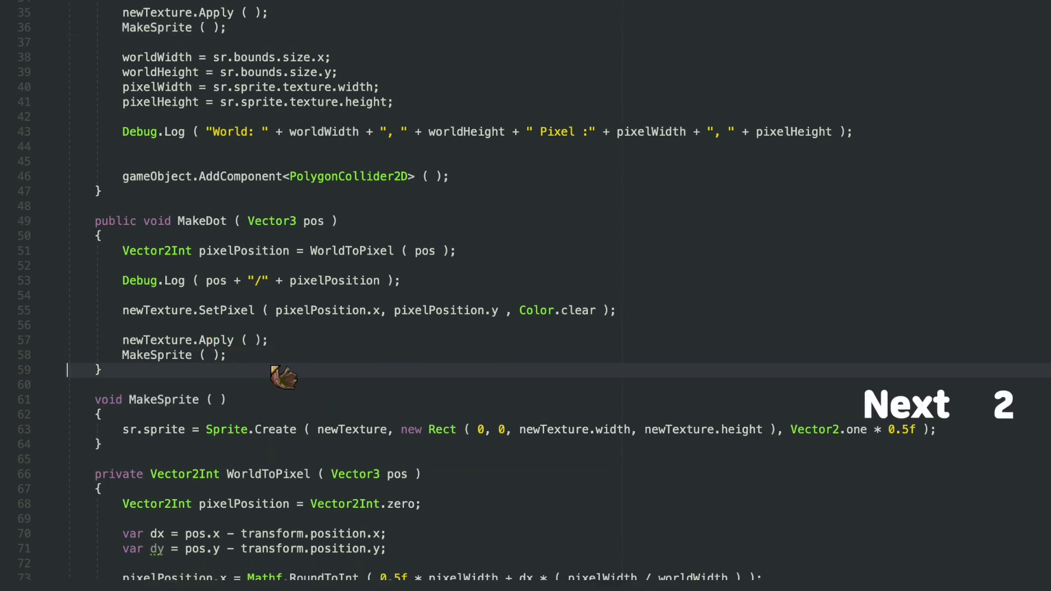
scroll(671, 473, "down", 3)
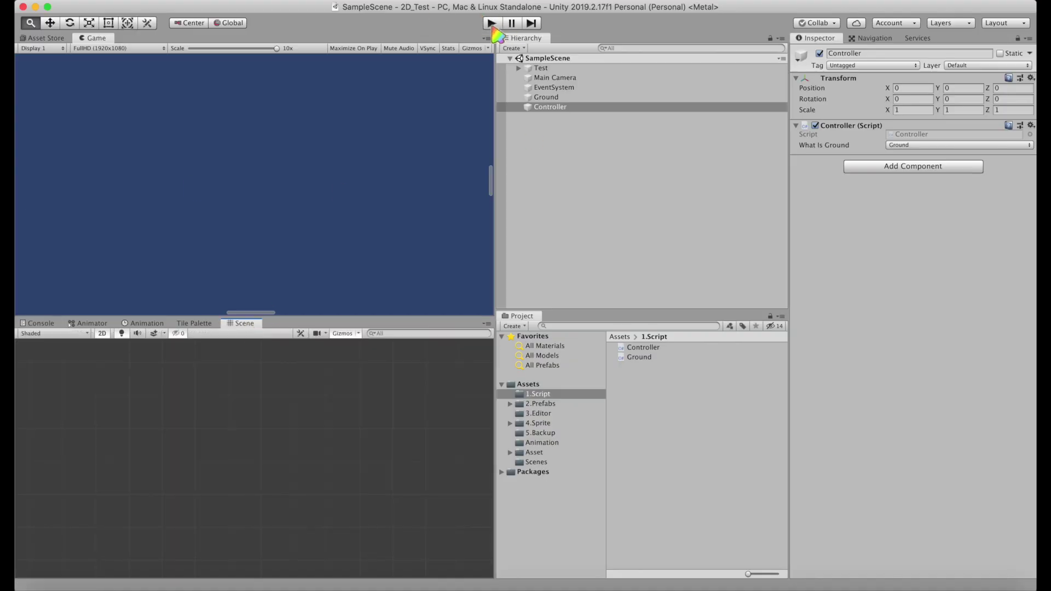
- Fix the y pixel calculation to use dy instead of dx, then test punching holes into the ground
left_click(491, 23)
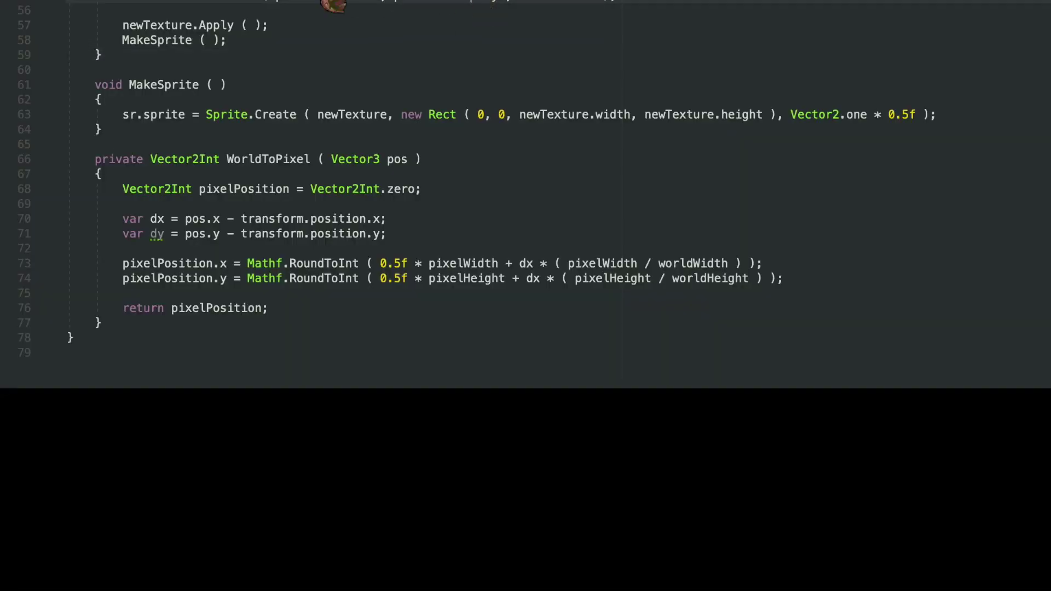
left_click(540, 278)
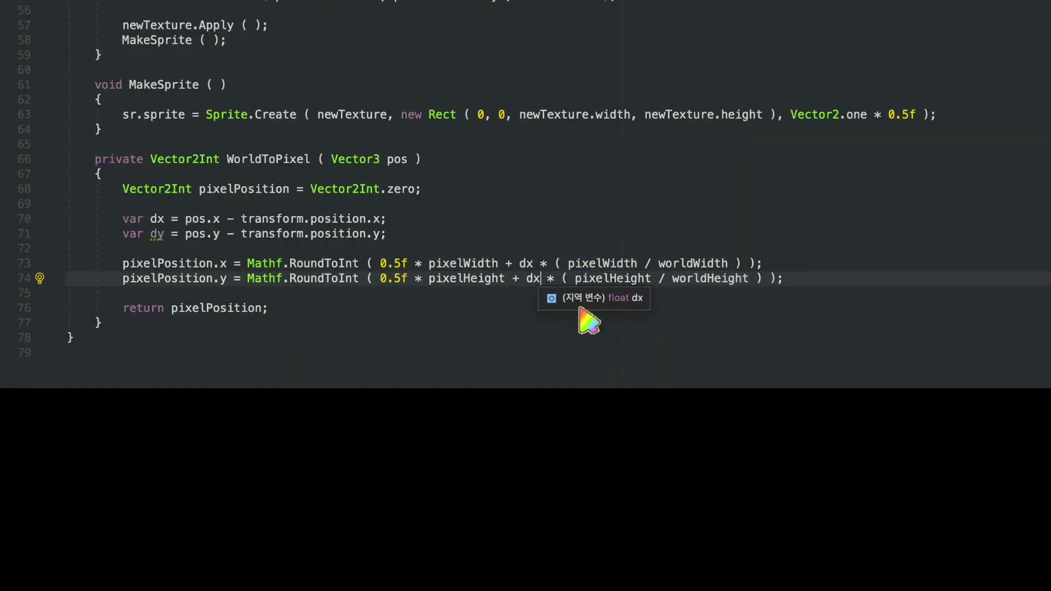
key("BackSpace")
type("y")
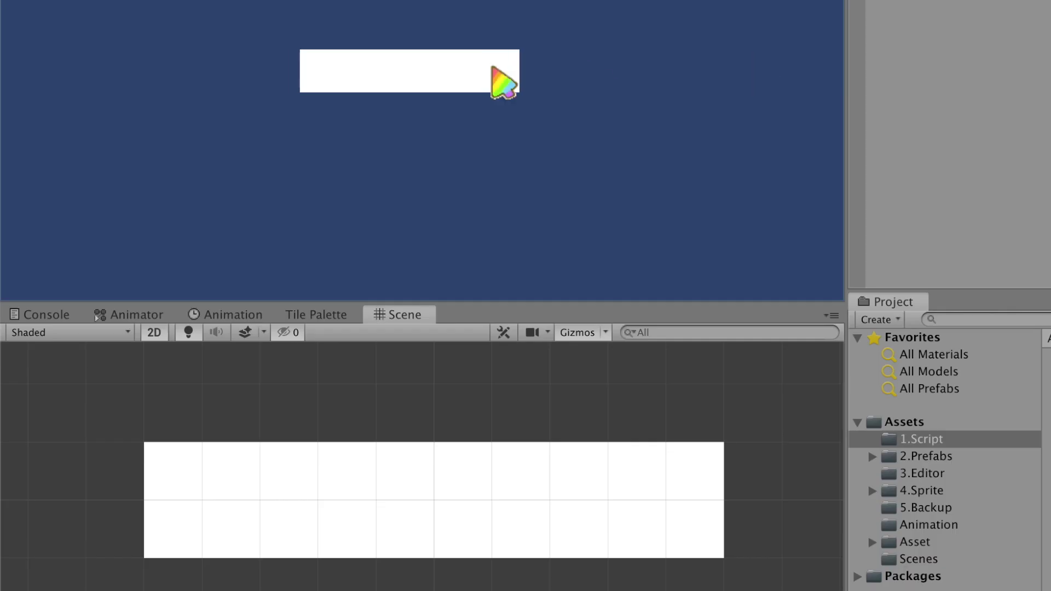
left_click_drag(500, 82, 340, 55)
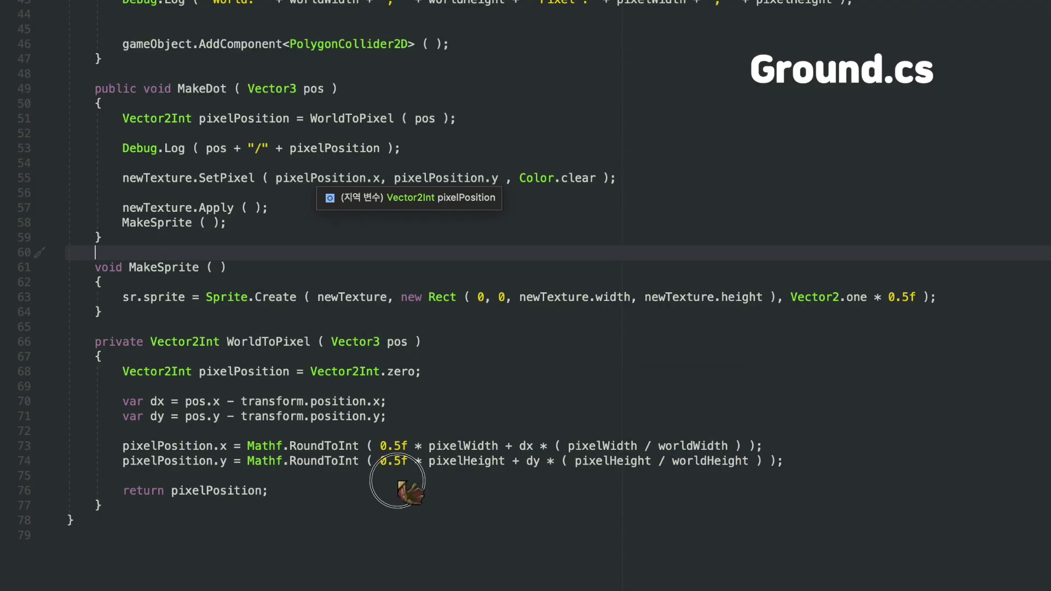
- Remove the white-texture loop and restore Instantiate(srcTexture) to copy the source texture
left_click(571, 571)
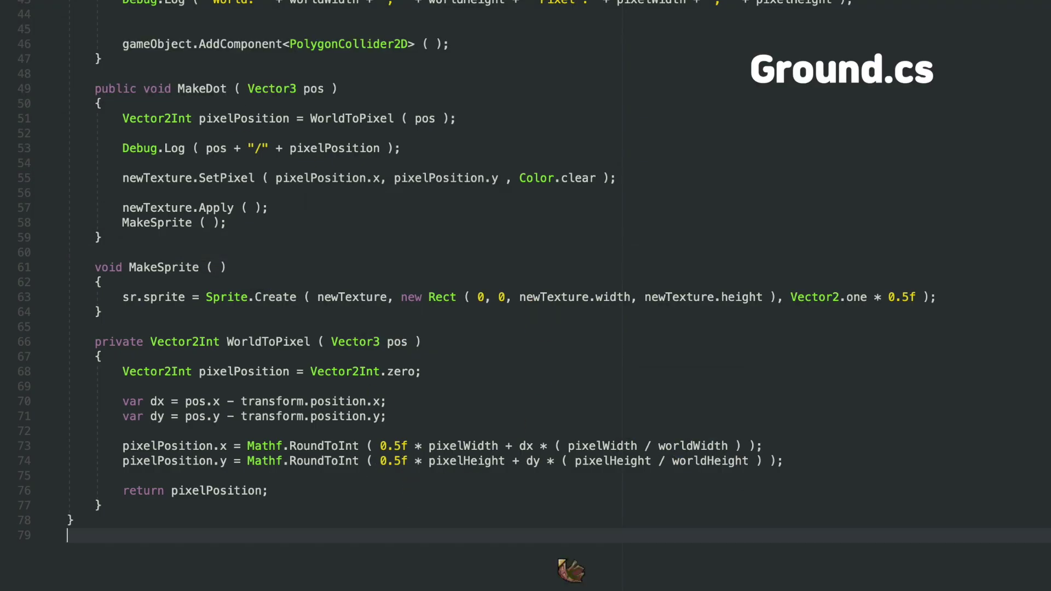
scroll(558, 562, "up", 5)
scroll(558, 563, "up", 10)
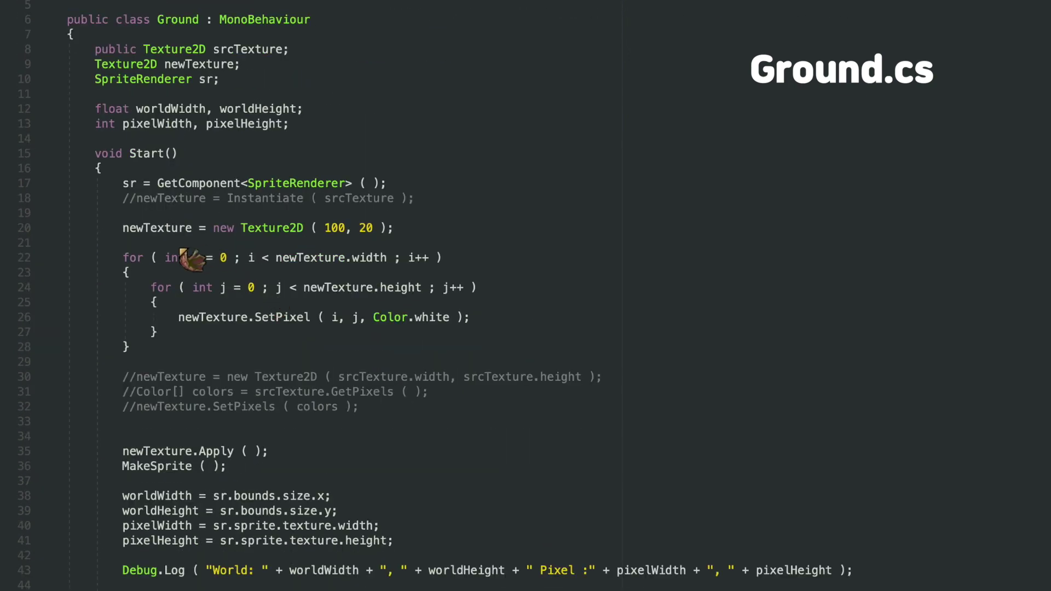
left_click_drag(124, 228, 335, 363)
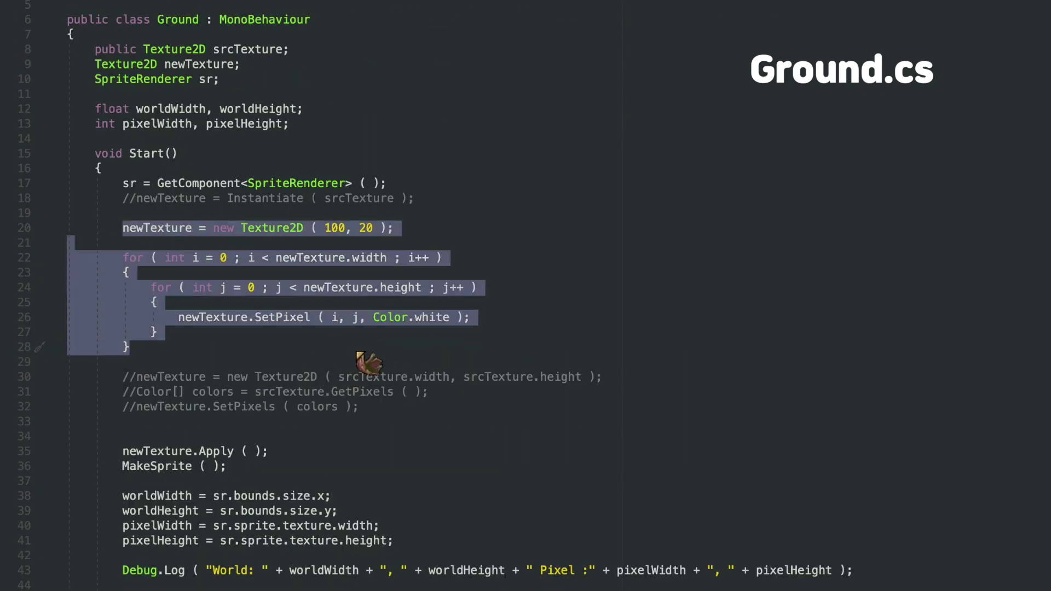
key("ctrl+slash")
left_click(141, 199)
key("ctrl+slash")
left_click_drag(669, 422, 57, 226)
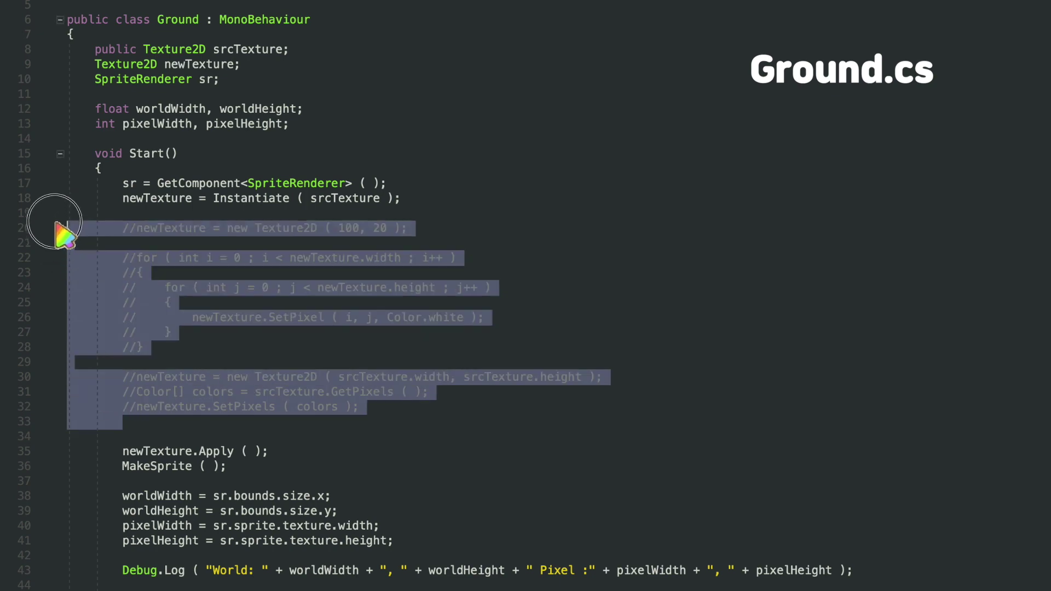
key("Delete")
- Delete the Debug.Log line from MakeDot
left_click(432, 364)
left_click_drag(361, 472, 99, 472)
key("BackSpace")
scroll(760, 255, "down", 1)
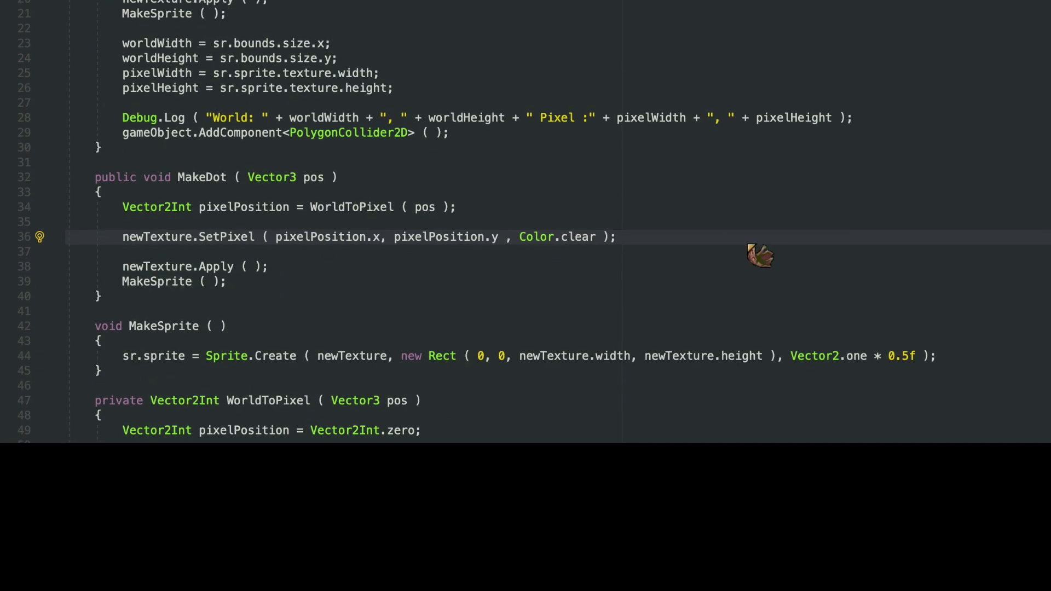
- Copy SetPixel into five lines clearing the pixel plus x+1, x-1, y+1 and y-1 neighbours
key("shift+Down")
key("ctrl+c")
key("ctrl+v")
key("ctrl+v")
key("ctrl+v")
key("ctrl+v")
key("ctrl+v")
left_click(377, 252)
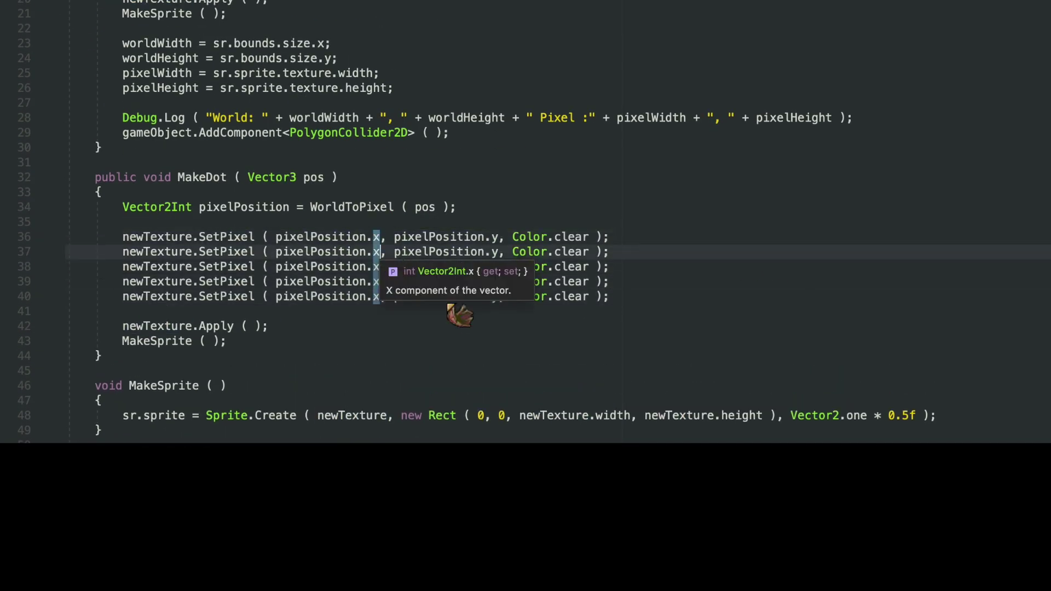
type("+1")
left_click(378, 267)
type("-1")
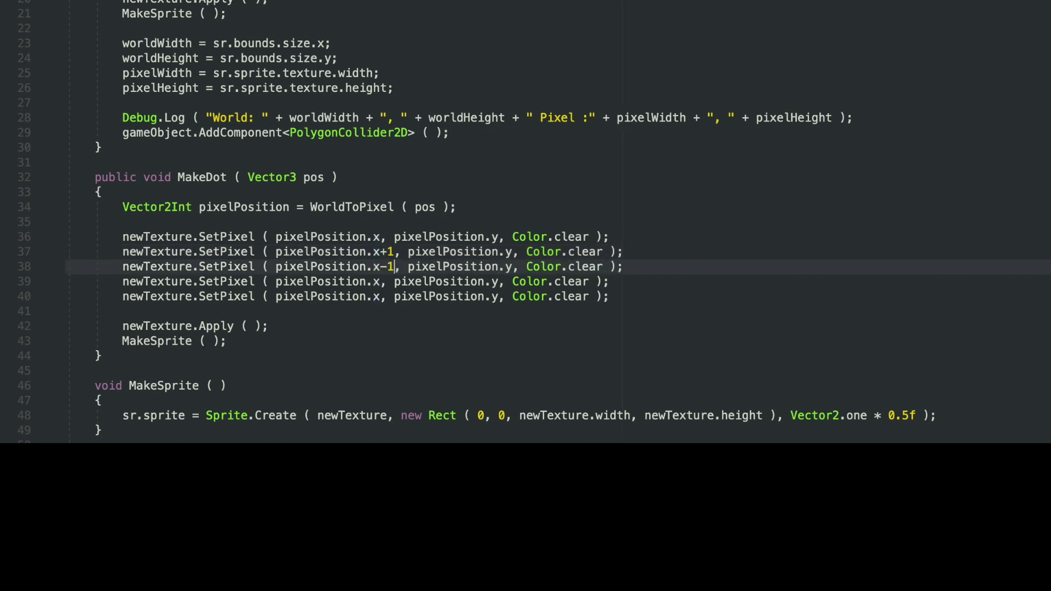
left_click(498, 282)
type("+1")
left_click(499, 296)
type("-1")
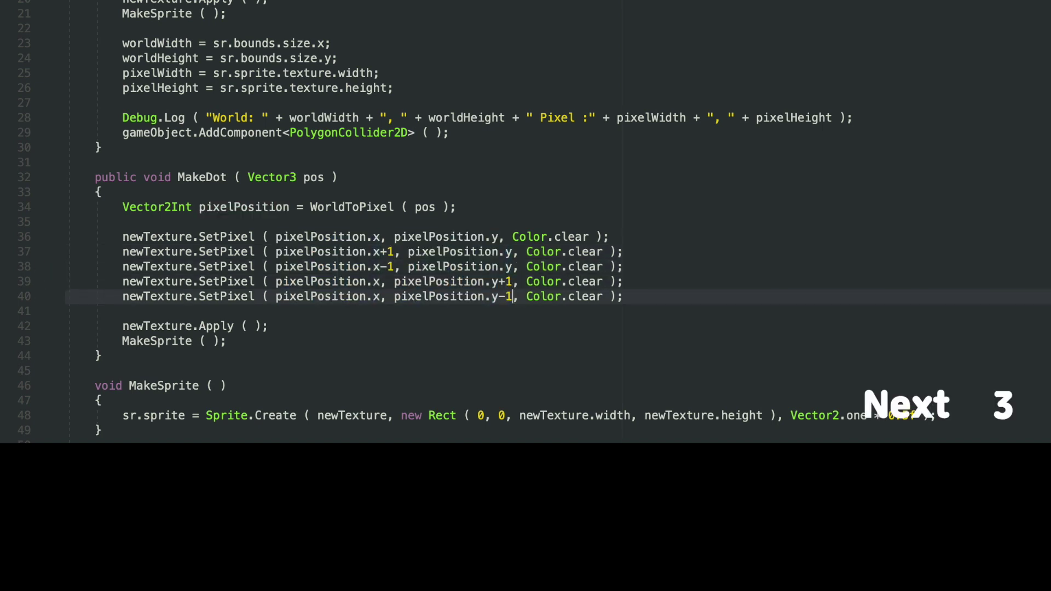
scroll(727, 258, "down", 2)
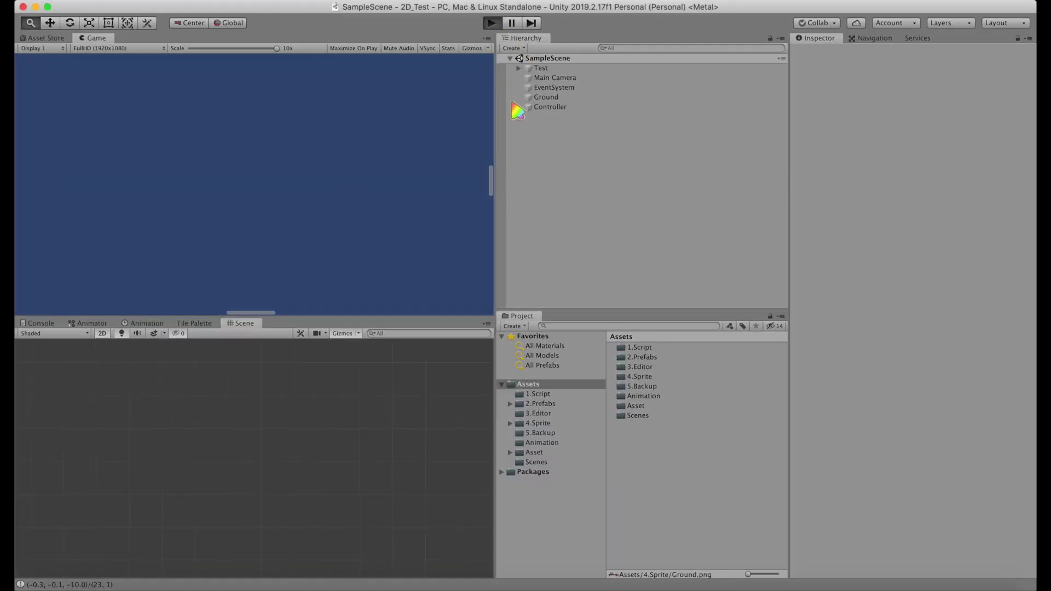
- Pan over the running level and click the ground to carve small plus-shaped holes
left_click_drag(317, 446, 271, 422)
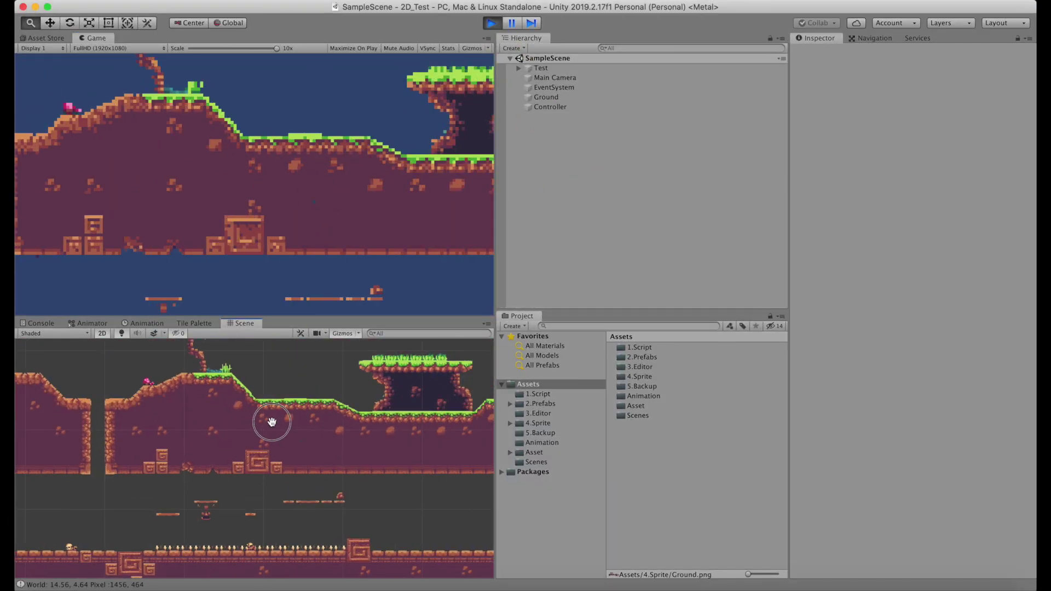
scroll(248, 477, "up", 10)
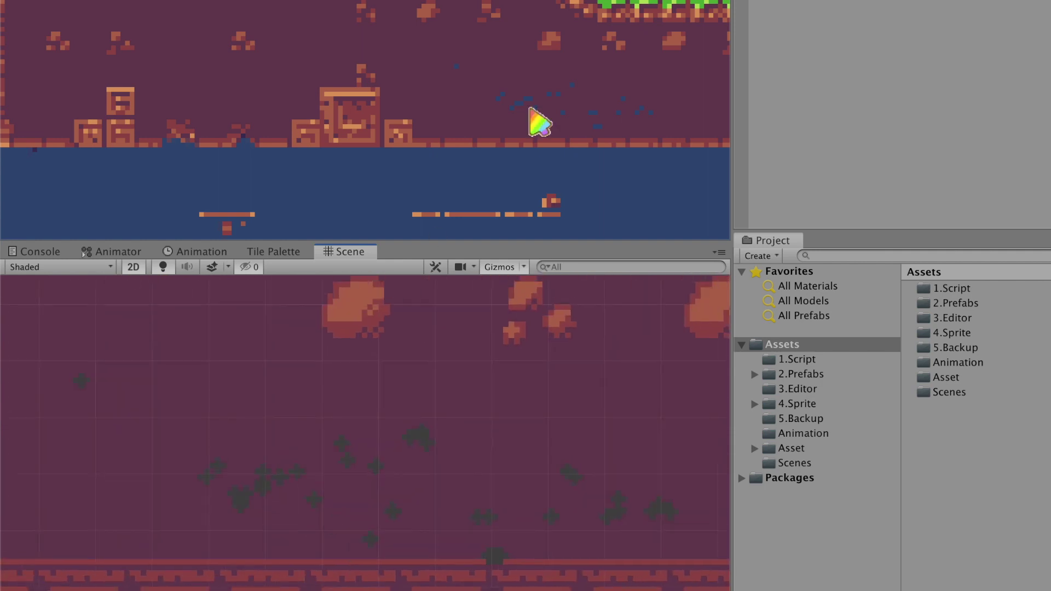
left_click(494, 72)
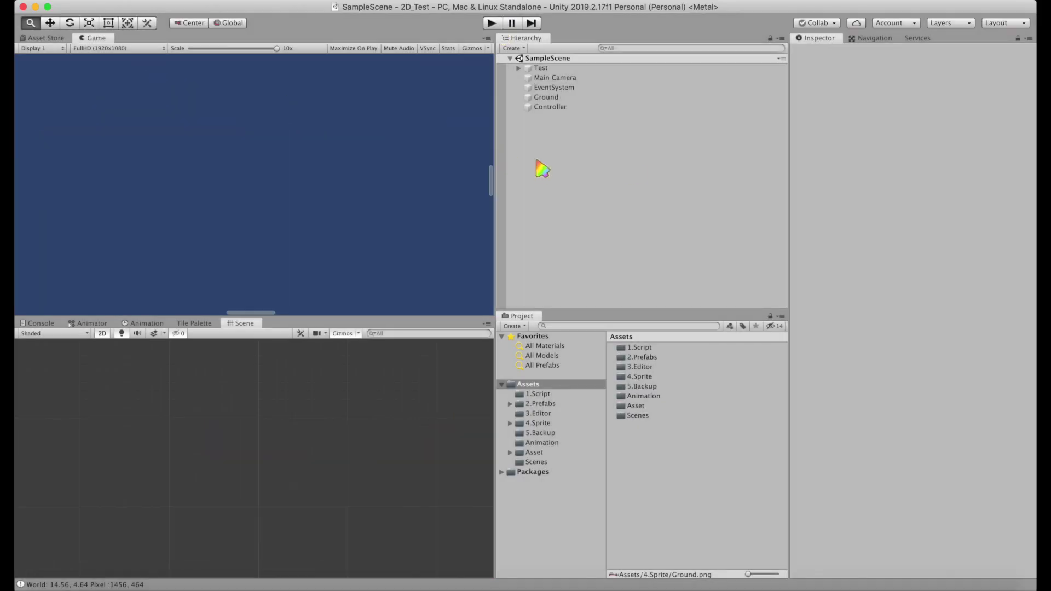
- Create a 2D sprite named Booom using the Knob image
right_click(608, 177)
mouse_move(677, 310)
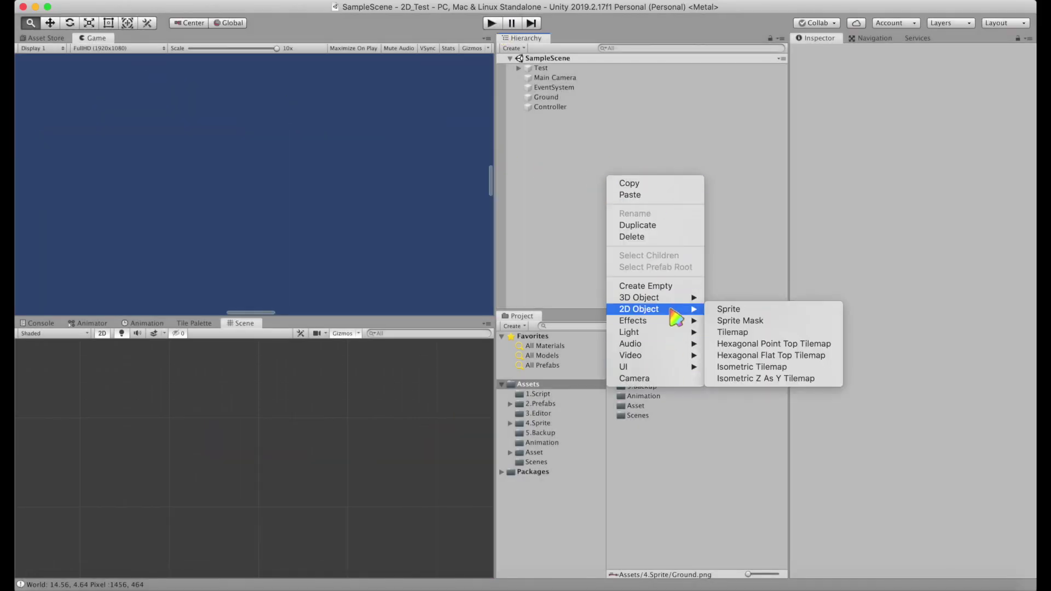
left_click(778, 310)
left_click(903, 53)
type("Booom")
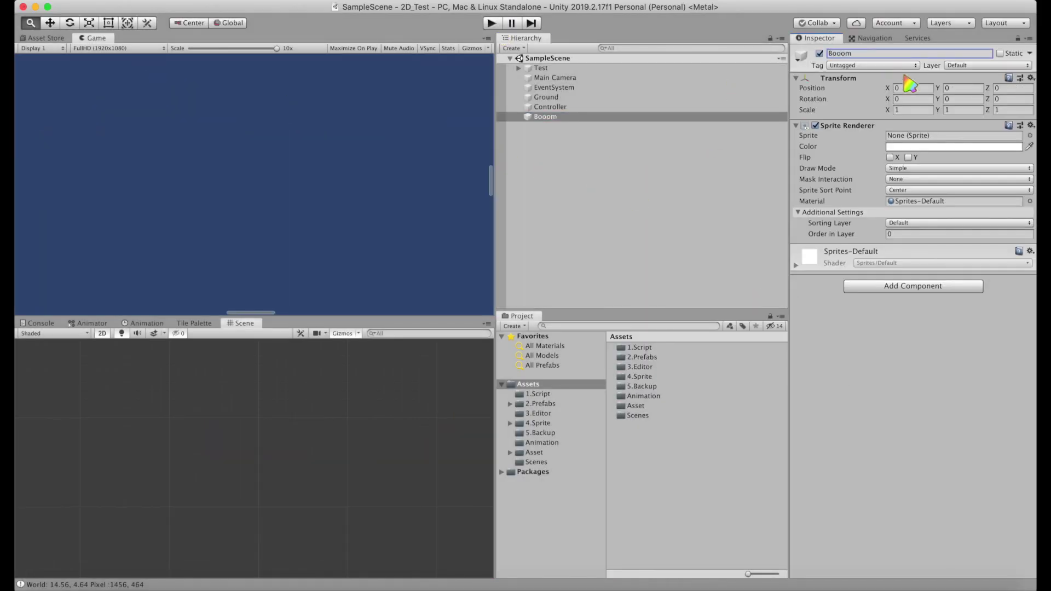
left_click(1030, 135)
left_click(55, 293)
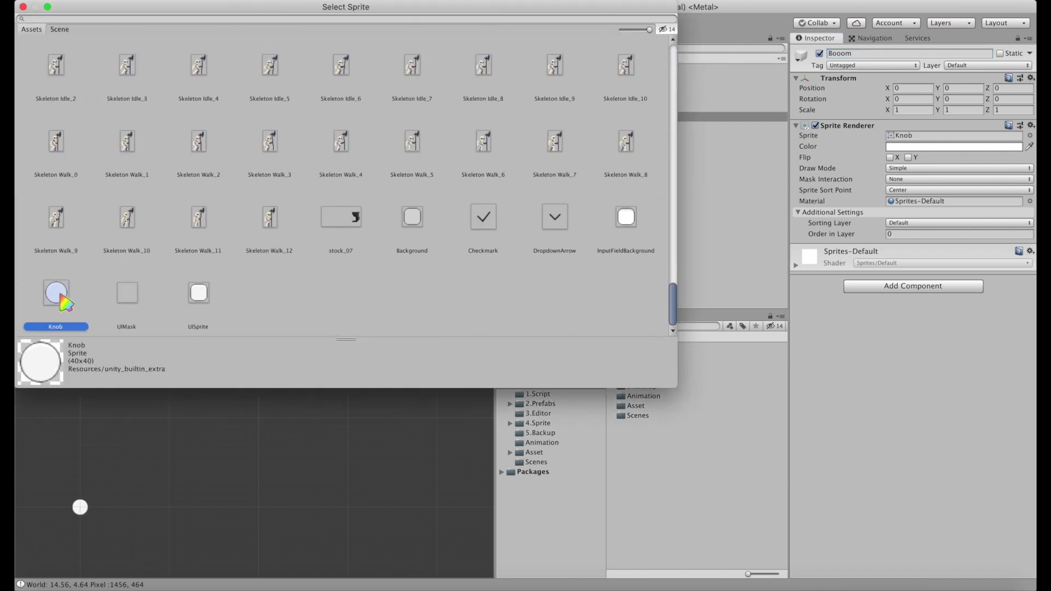
double_click(63, 300)
- Add a Circle Collider 2D and a Rigidbody 2D to Booom
left_click(913, 285)
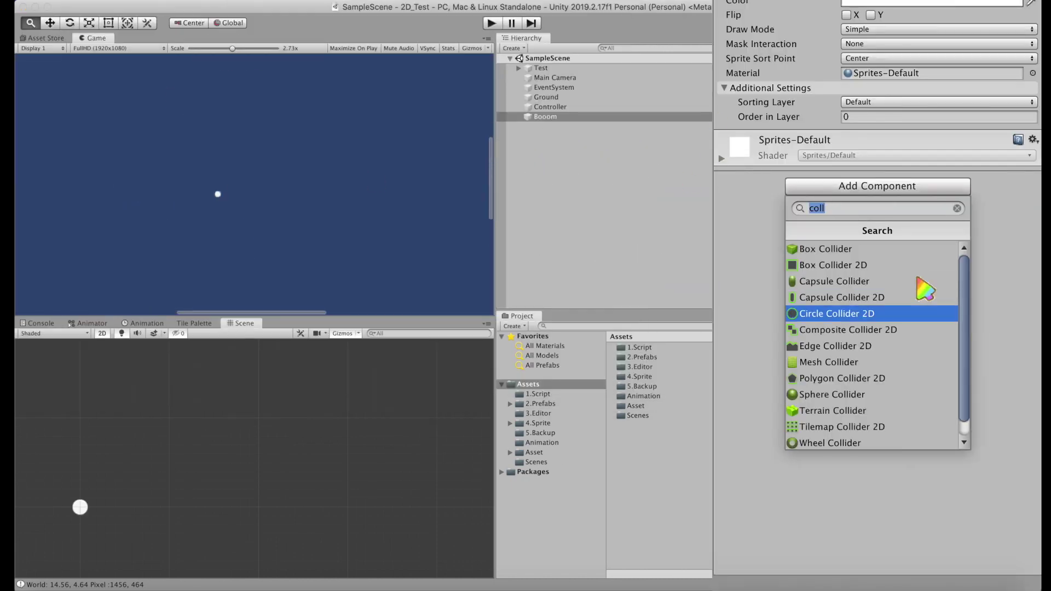
key("Return")
left_click(921, 315)
type("rig")
key("Down")
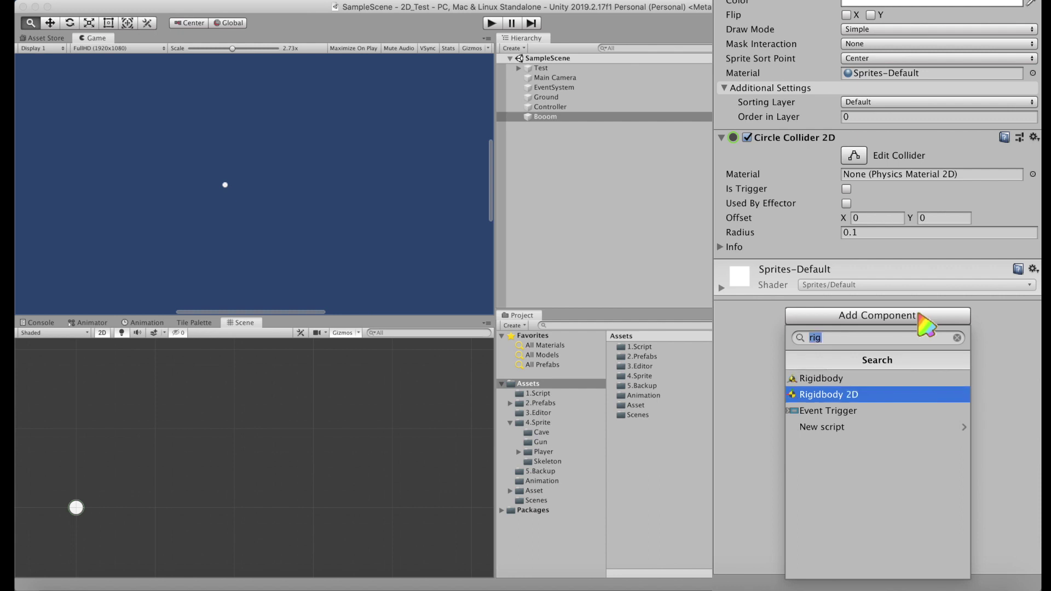
key("Return")
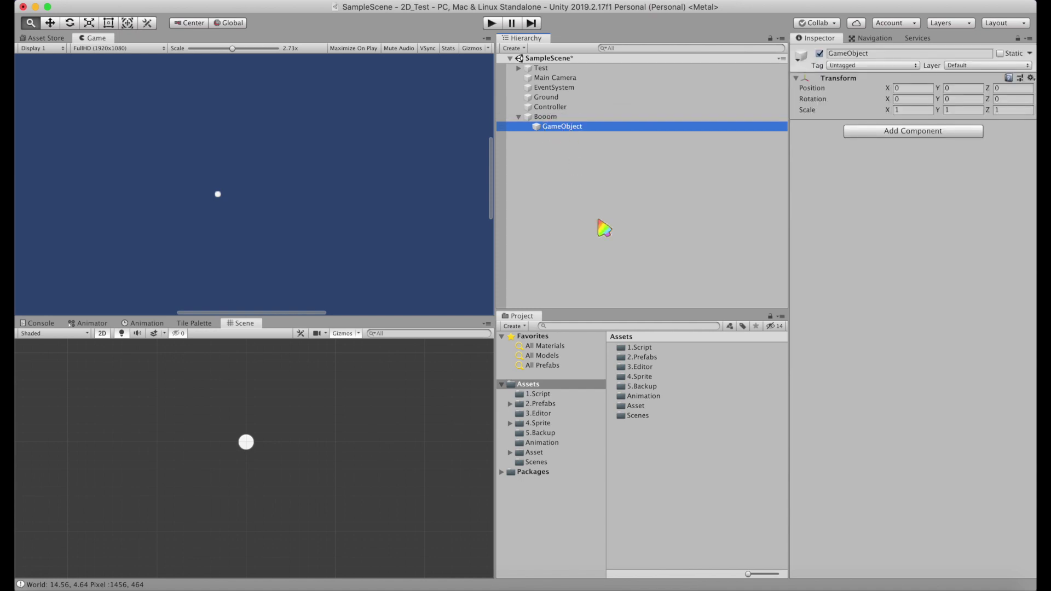
- Add a Point Effector 2D to the child object with Use Collider Mask off and force magnitude 1000
type("po")
key("Up")
key("Return")
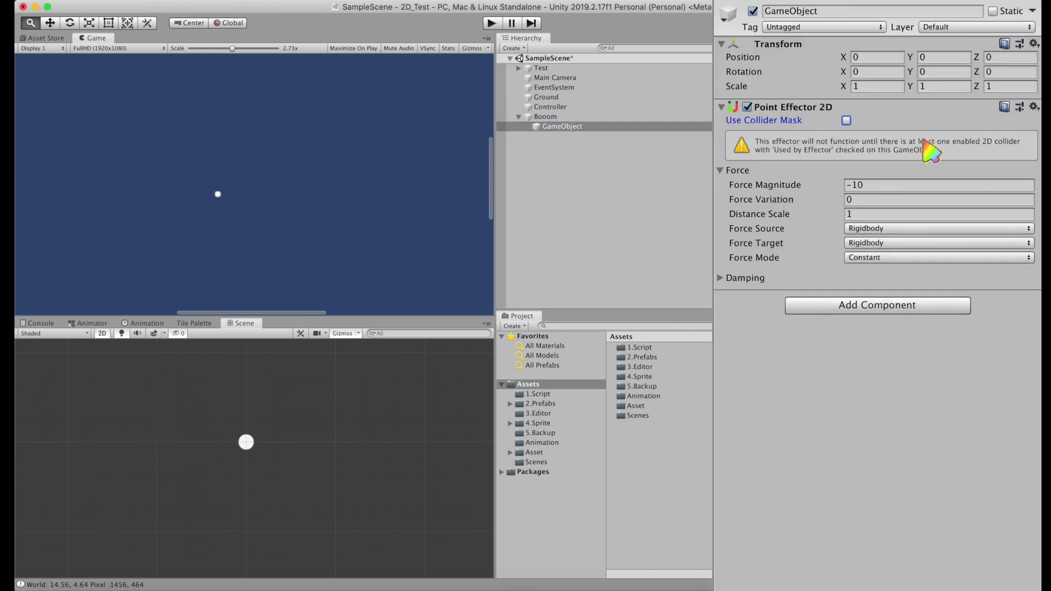
left_click(847, 119)
left_click(925, 184)
type("1000")
- Add a Circle Collider 2D and a Kinematic Rigidbody 2D to the child object
left_click(857, 305)
type("cir")
key("Up")
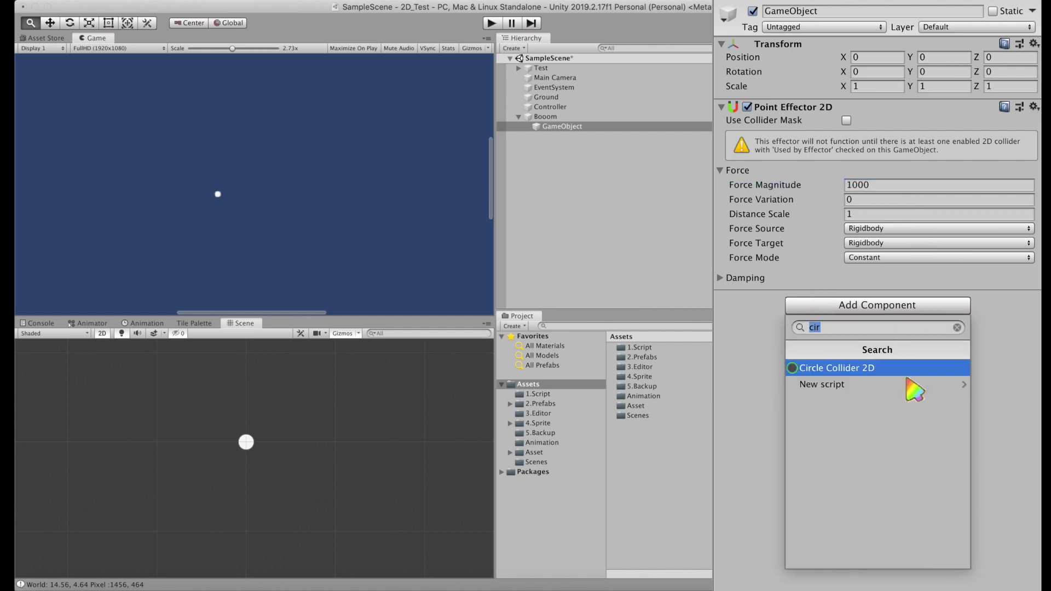
key("Return")
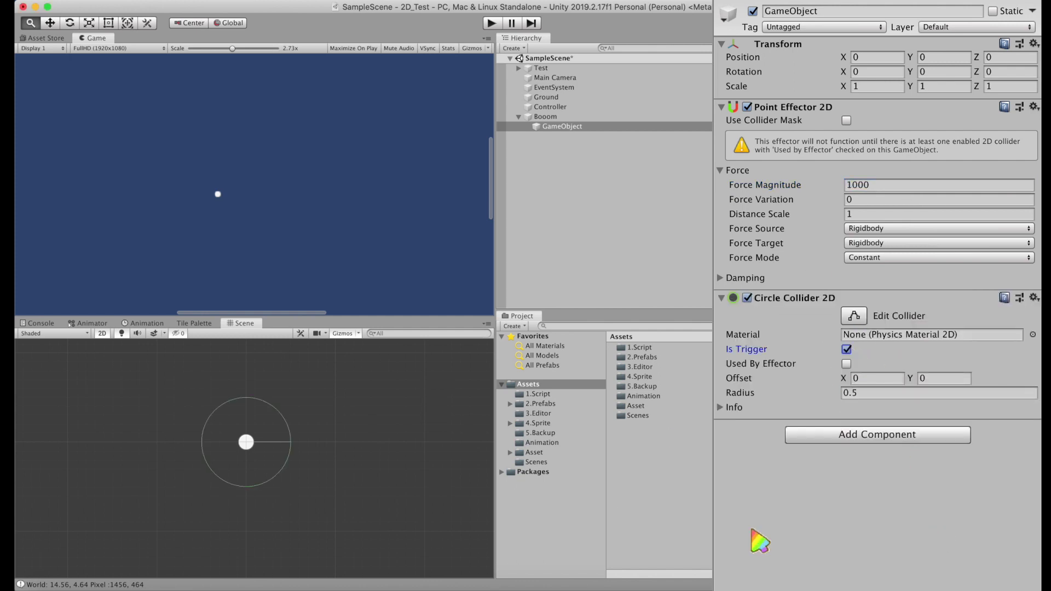
scroll(778, 542, "down", 5)
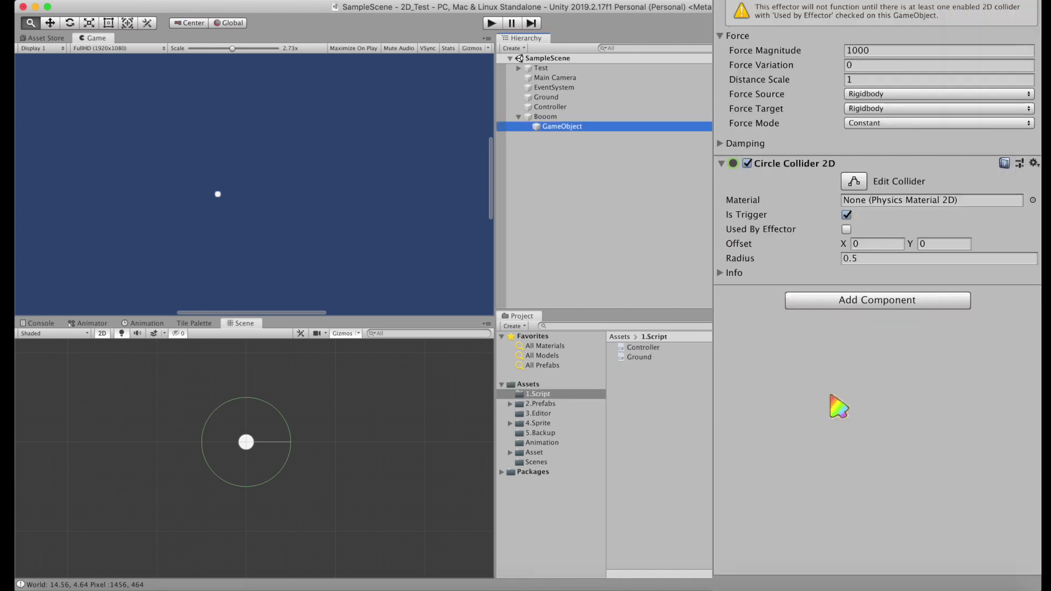
left_click(879, 301)
type("ri")
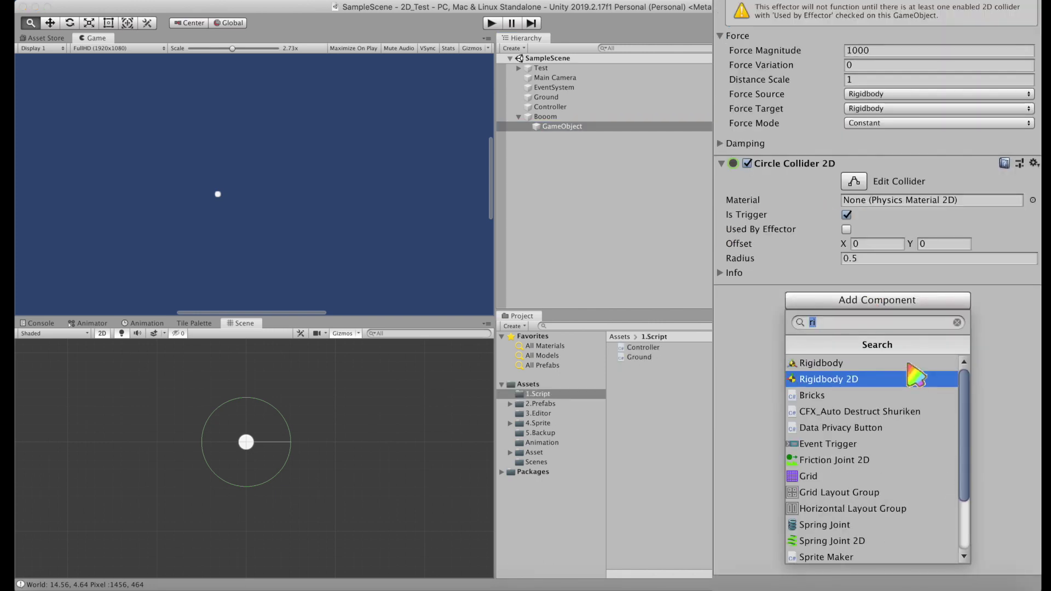
left_click(914, 377)
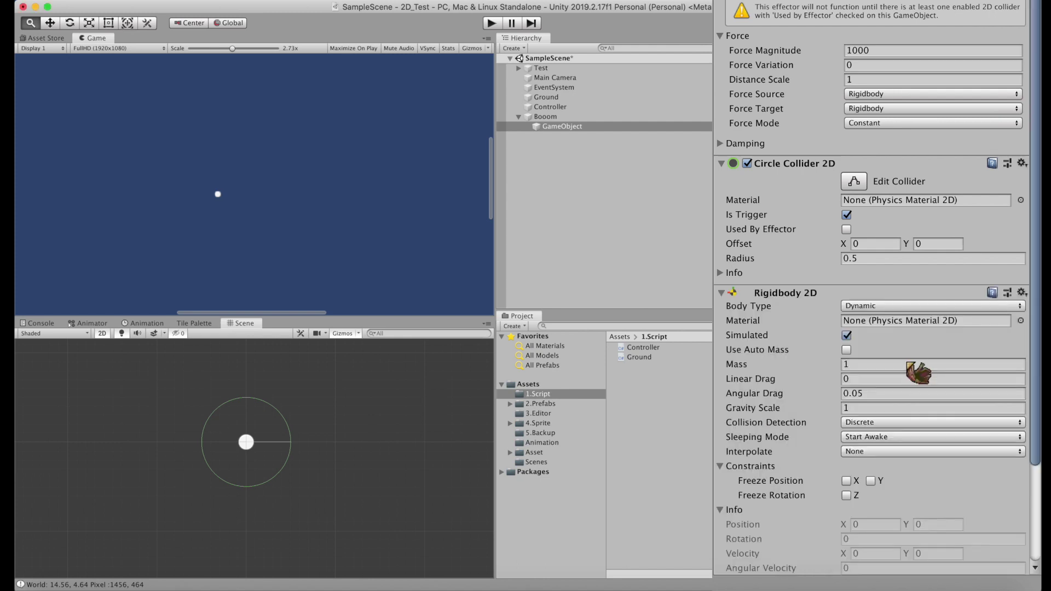
left_click(873, 306)
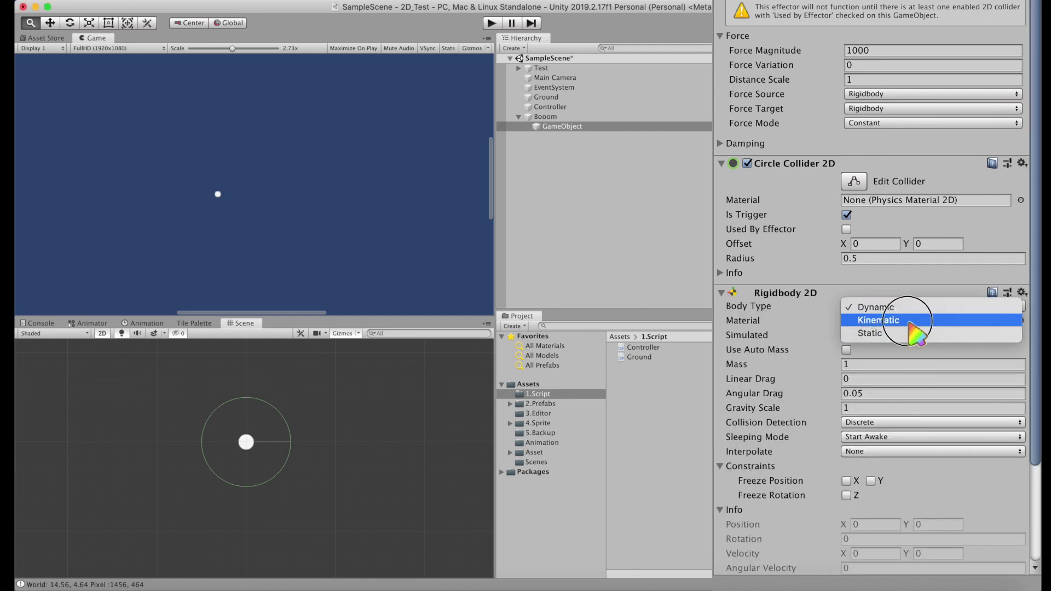
left_click(878, 320)
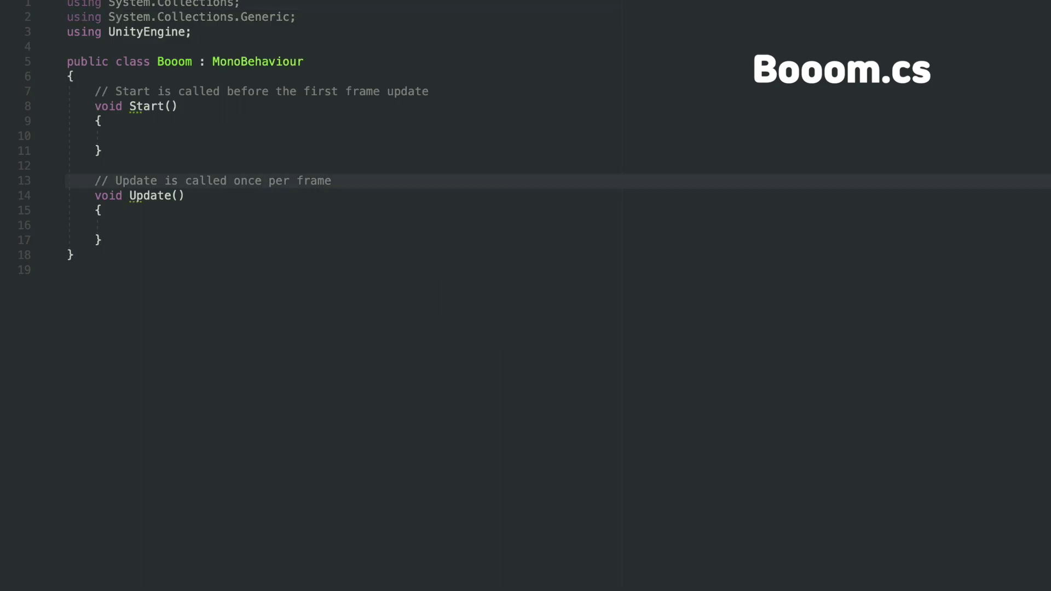
- In Booom.cs, replace Update with OnCollisionEnter2D that activates explosionAreaGO and destroys the bomb after 0.02f
type("public GameObject explosionAreaGO")
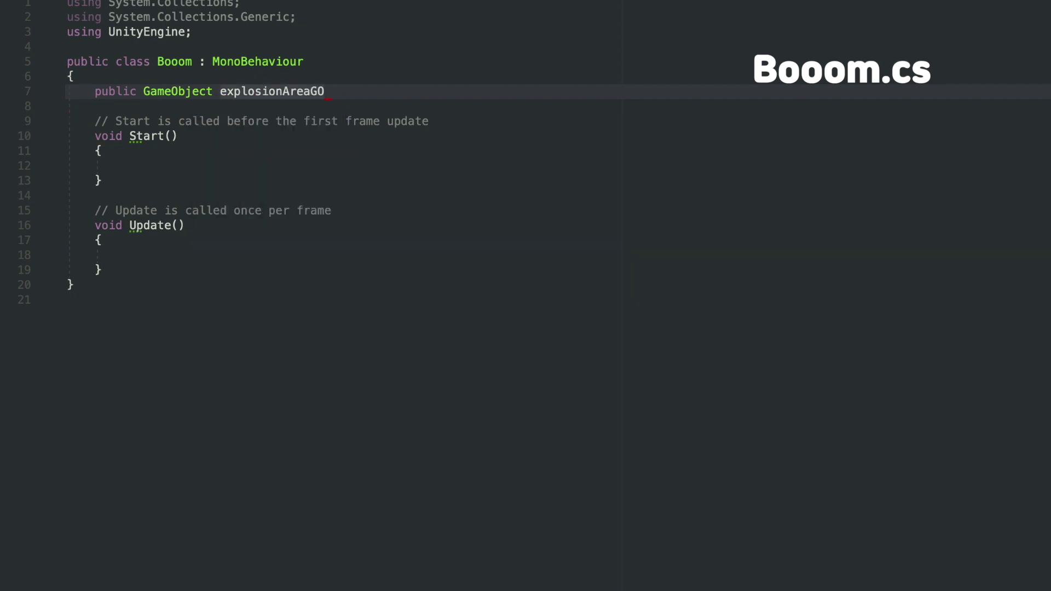
type("explosionAreaGO.SetActive ( false );")
left_click_drag(98, 195, 244, 272)
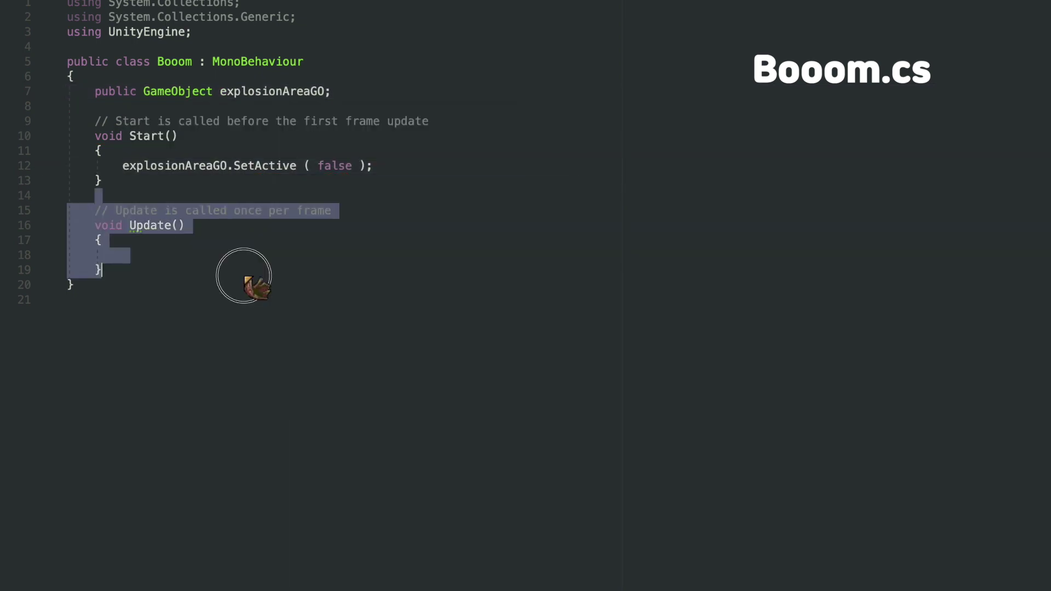
type("private void OnCollisionEnter2D ( Collision2D collision ) {     if ( !collision.transform.CompareTag ( \"Ground\" ) ||         collision.transform.CompareTag")
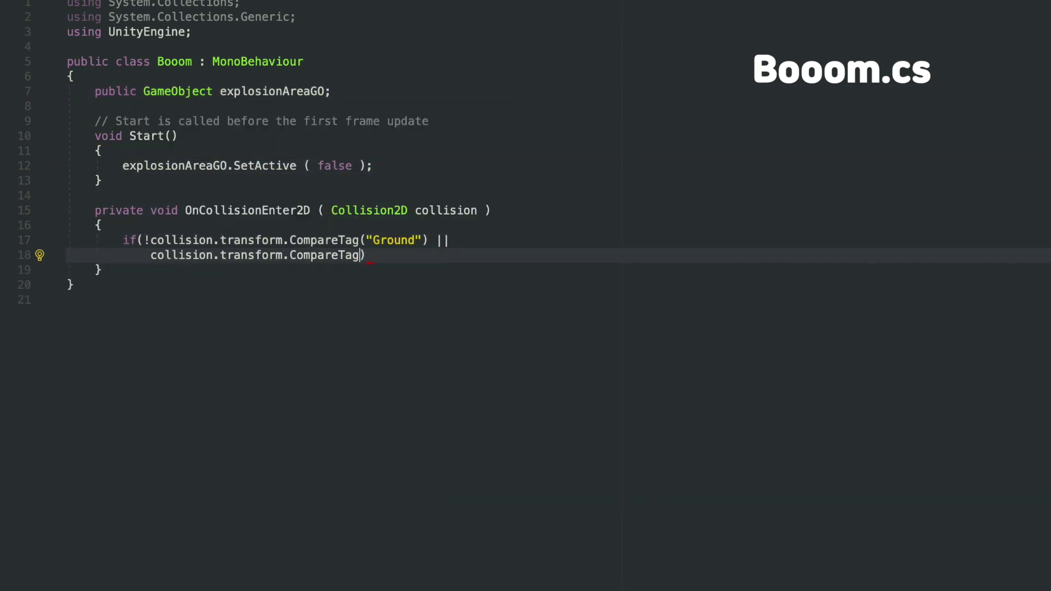
type(" ( \"Player\" ) ) return;")
key("Return")
key("Return")
key("Return")
key("Up")
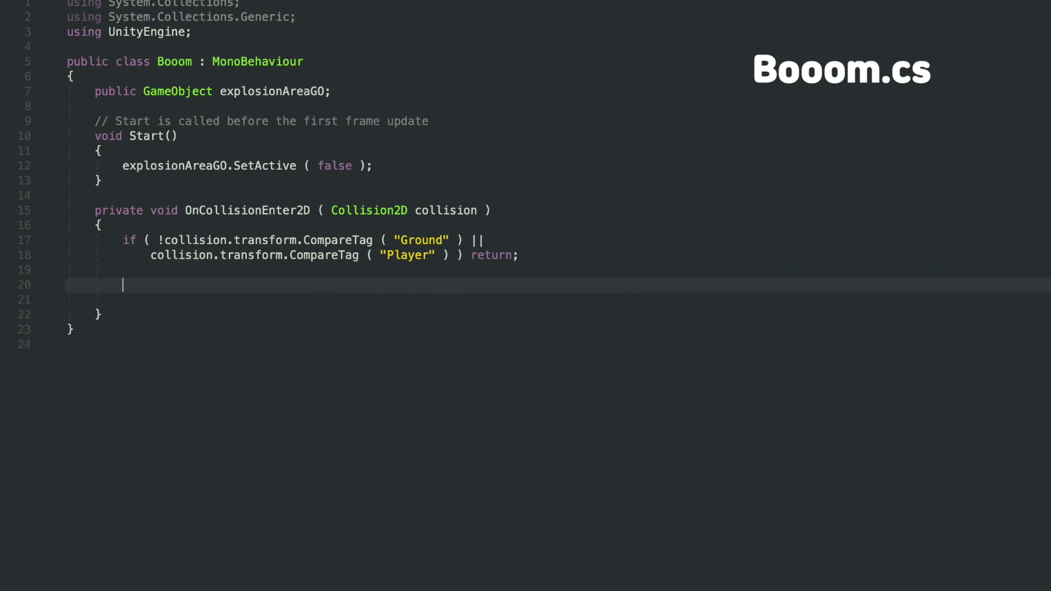
type("explosionAreaGO.S")
key("Return")
type("( true );")
key("Return")
type("D")
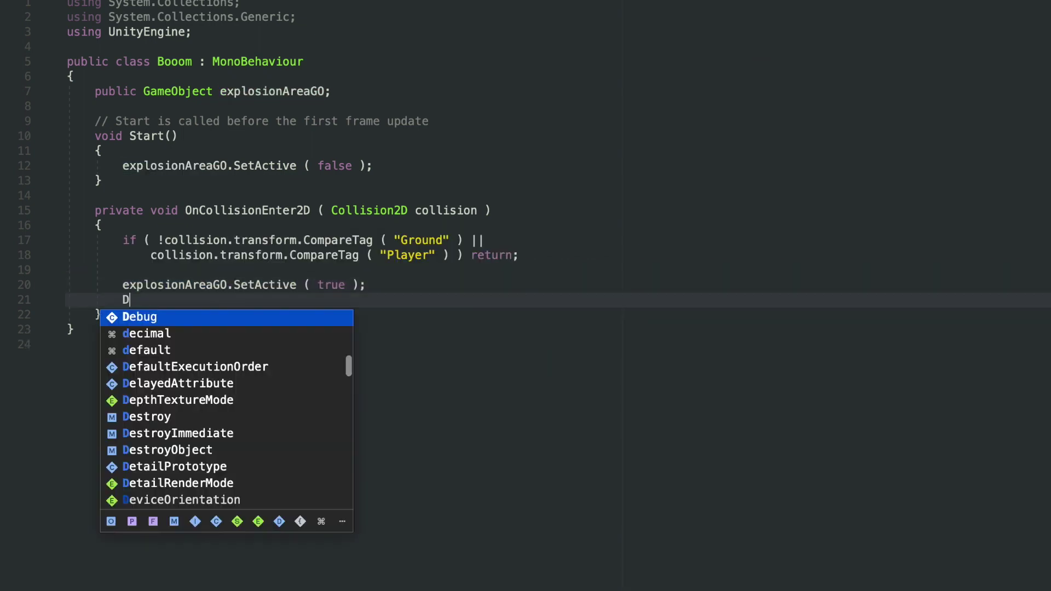
type("estroy ( this.gameObject, 0.02f );")
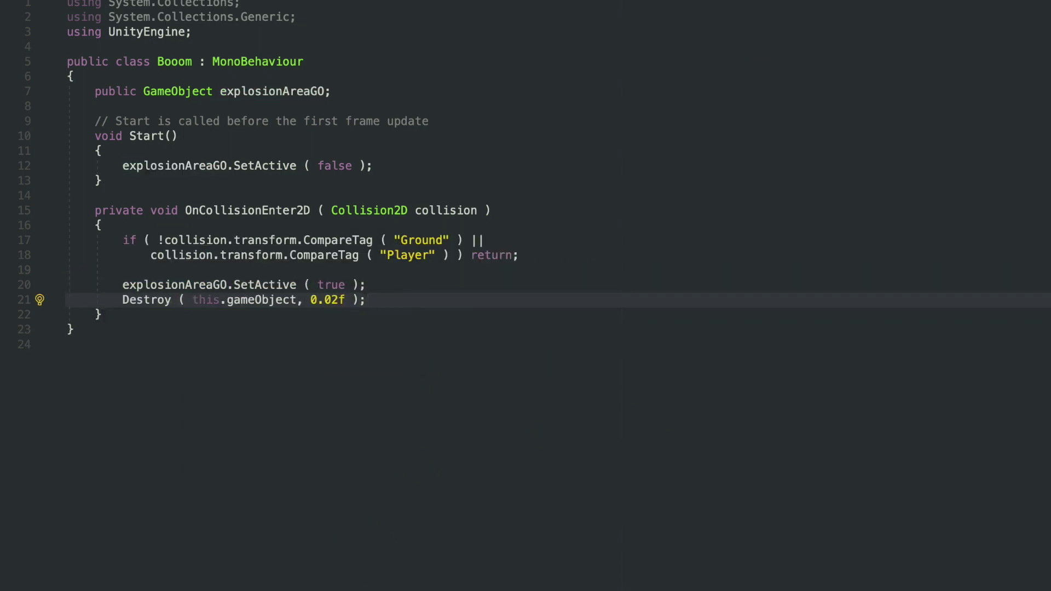
- In Controller.cs, add a booomClone field and instantiate it at the mouse position on right-click
key("Return")
type("else if(Input.GetMouseButtonDown(1))")
key("Return")
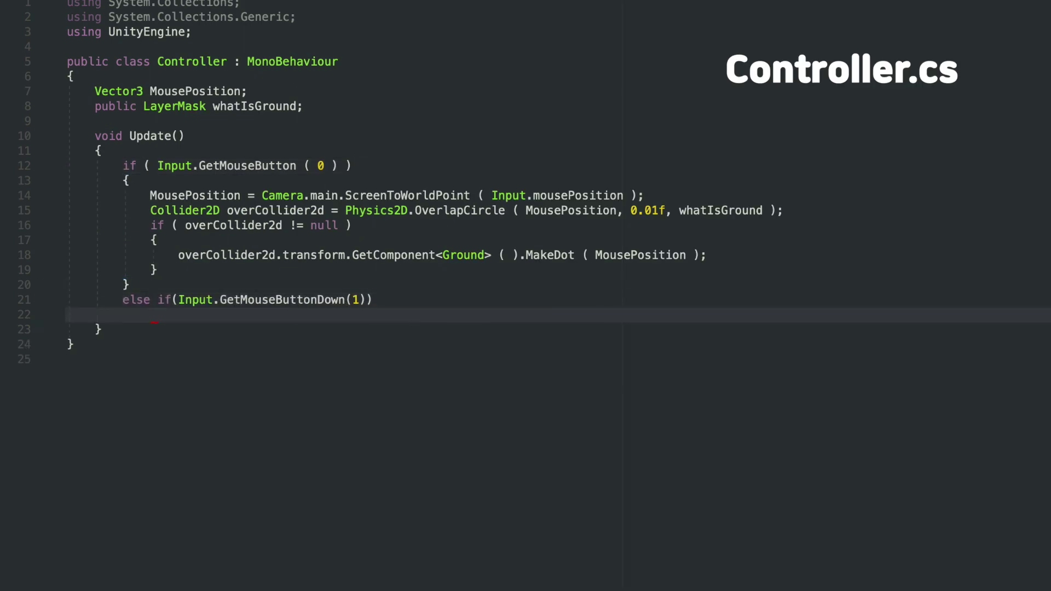
type("{")
key("Return")
key("Return")
type("Instantiate(")
left_click(303, 107)
key("Return")
type("p")
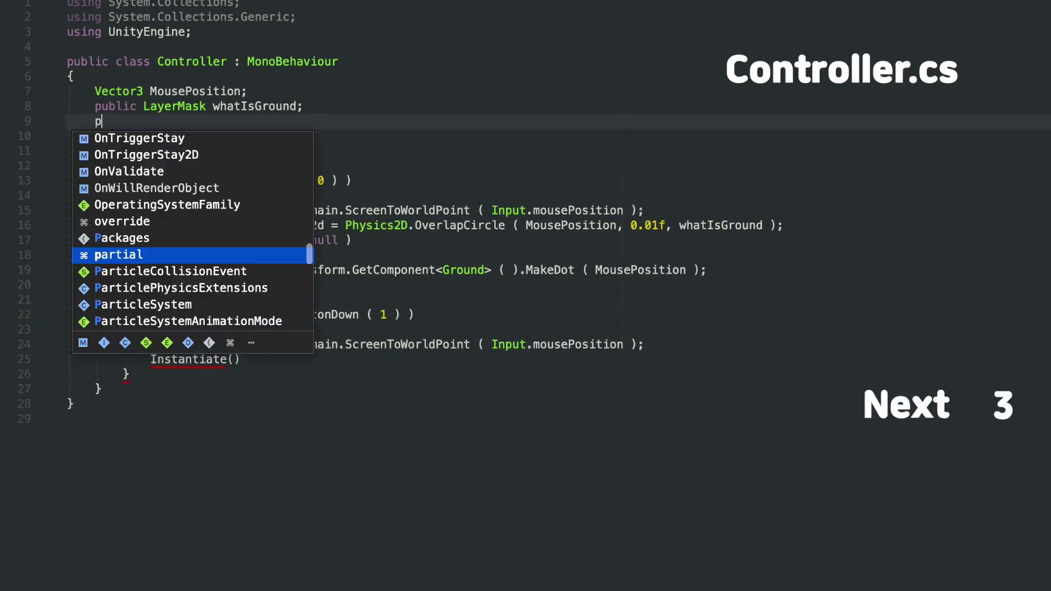
type("ublic GameObject booomClone;")
left_click(236, 359)
type("booomClone , MousePosition, Quaternion.identity );")
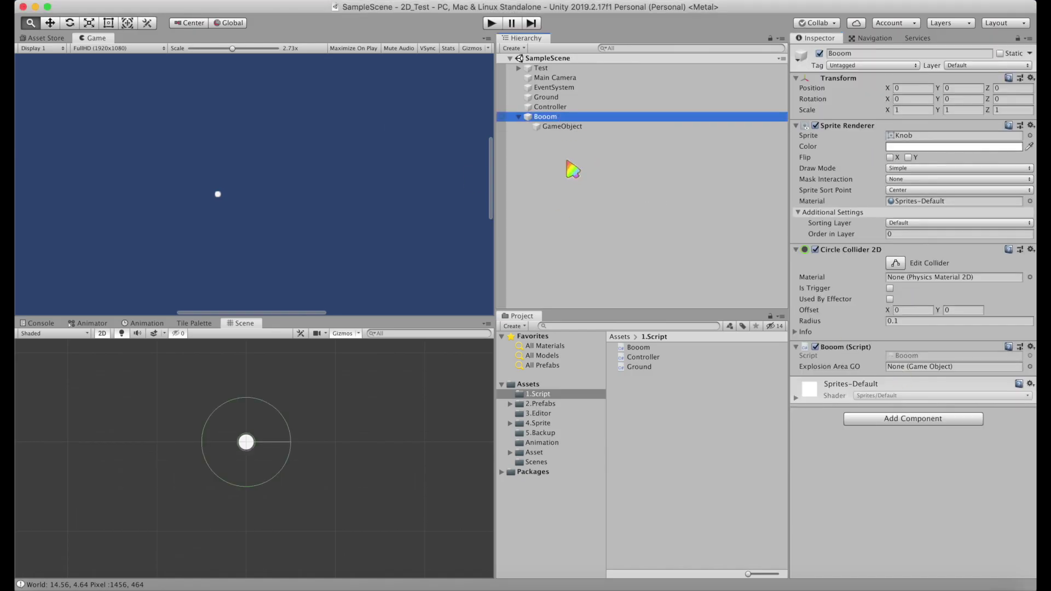
- Assign the child as Booom's Explosion Area GO, save Booom as a 2.Prefabs prefab, and delete it from the scene
left_click(570, 126)
left_click_drag(569, 127, 906, 354)
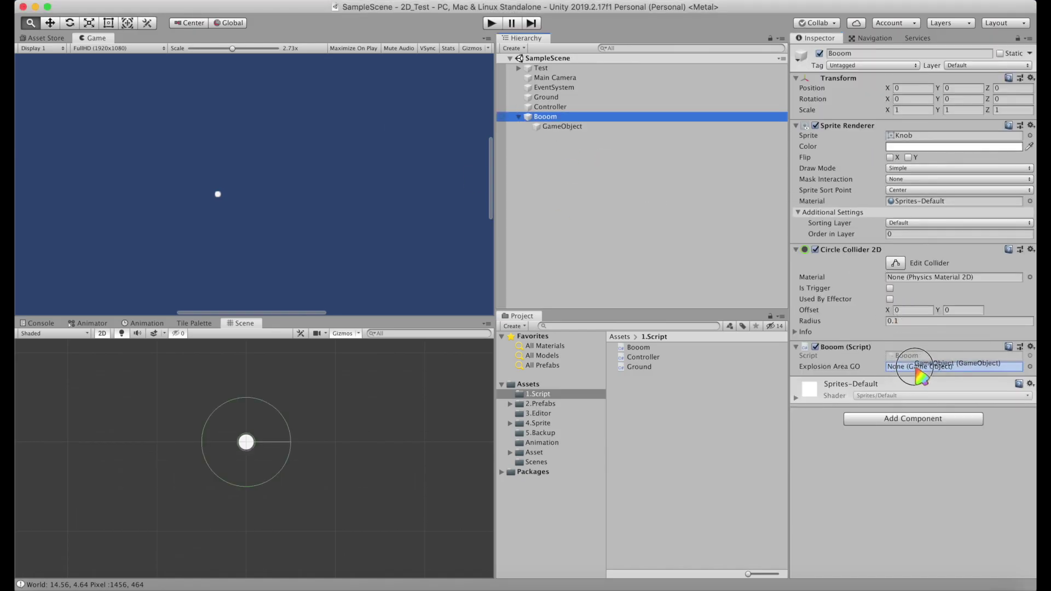
left_click_drag(542, 406, 542, 405)
left_click(553, 117)
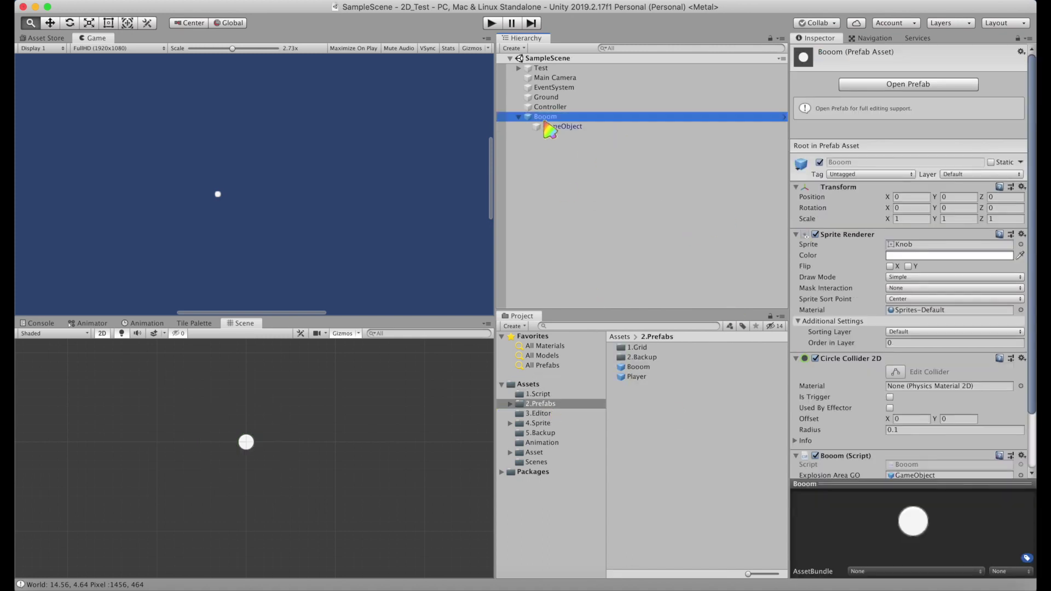
key("Delete")
left_click(639, 367)
- Set the Ground object's tag to Ground
left_click(567, 99)
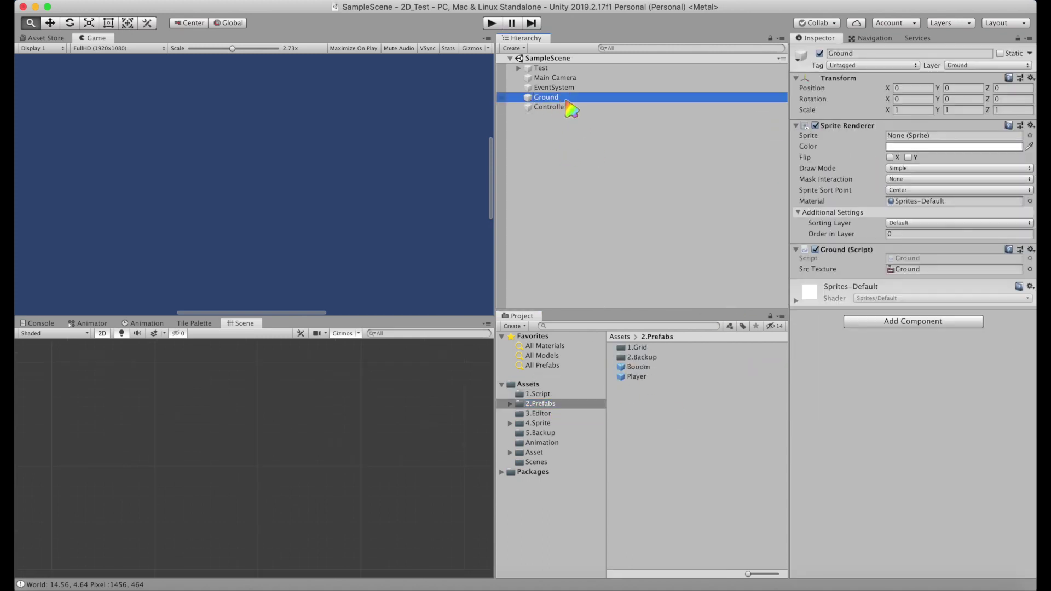
left_click(859, 66)
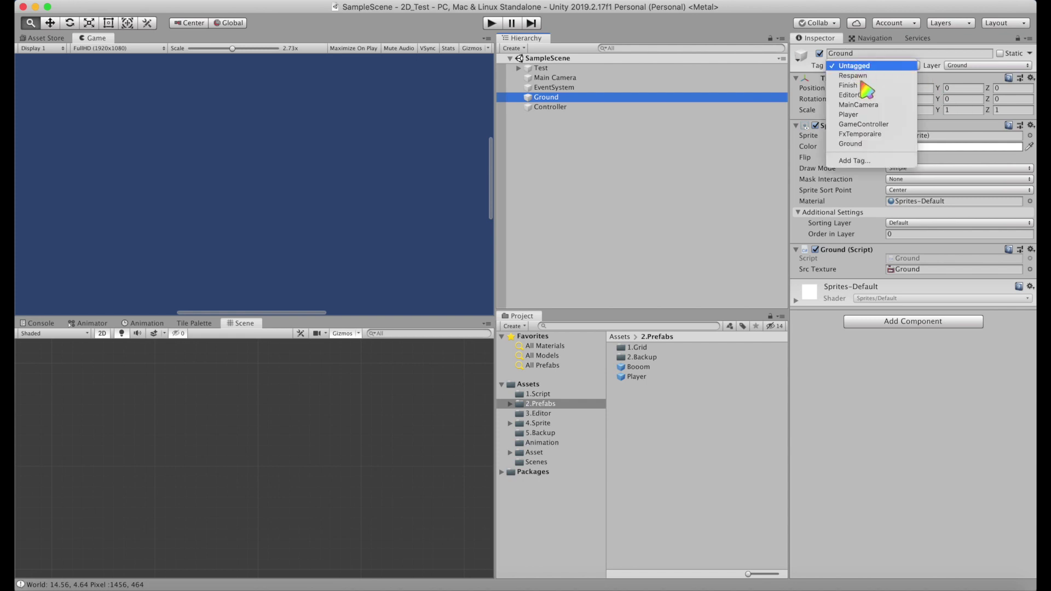
left_click(869, 145)
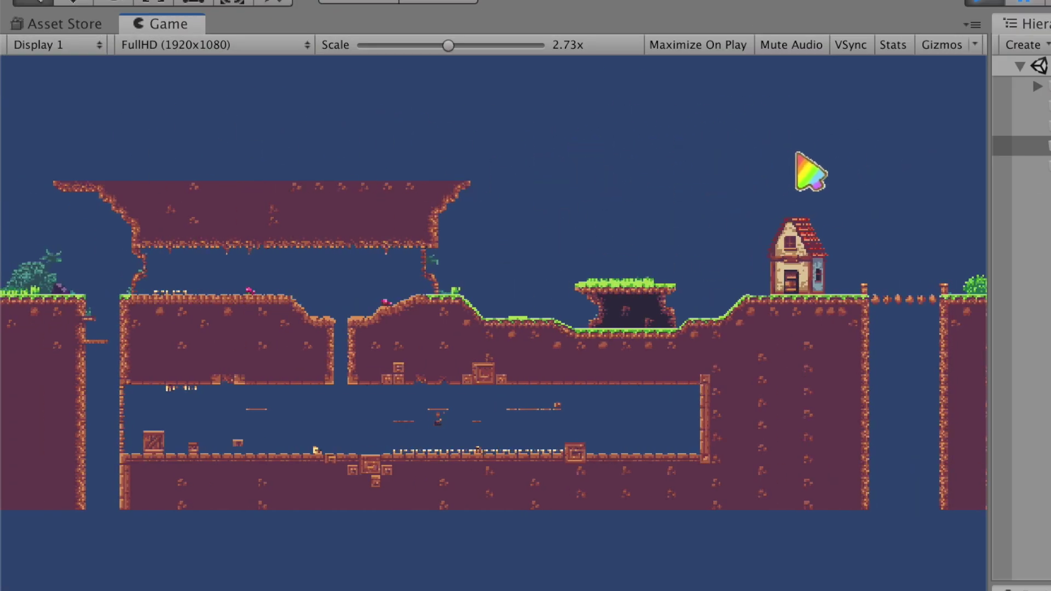
- Stop the game, open Ground.cs and begin MakeAHole(CircleCollider2D) computing colliderCenter and radius
key("super+p")
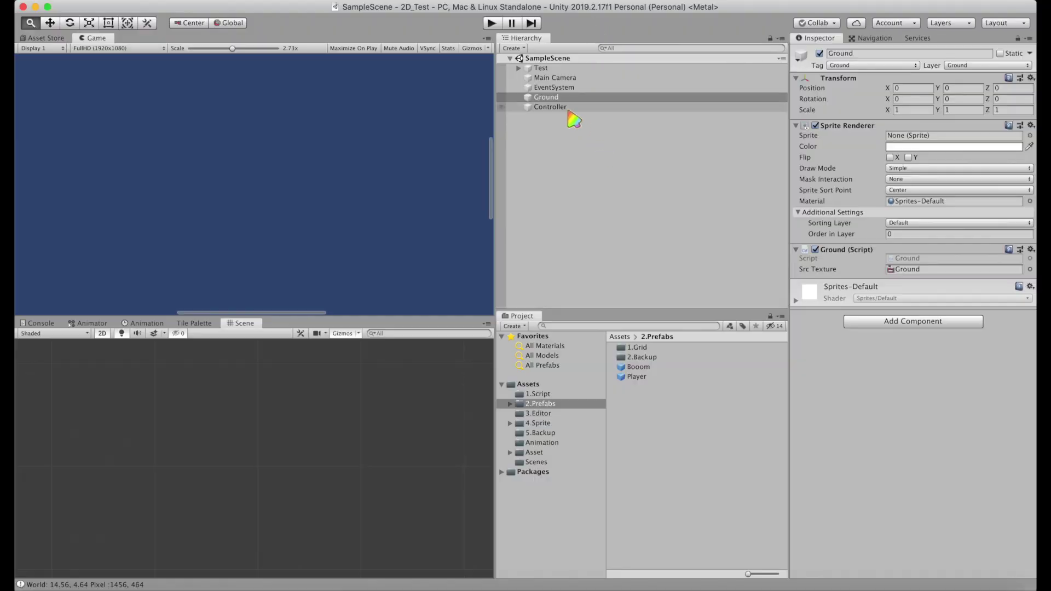
left_click(571, 107)
double_click(934, 258)
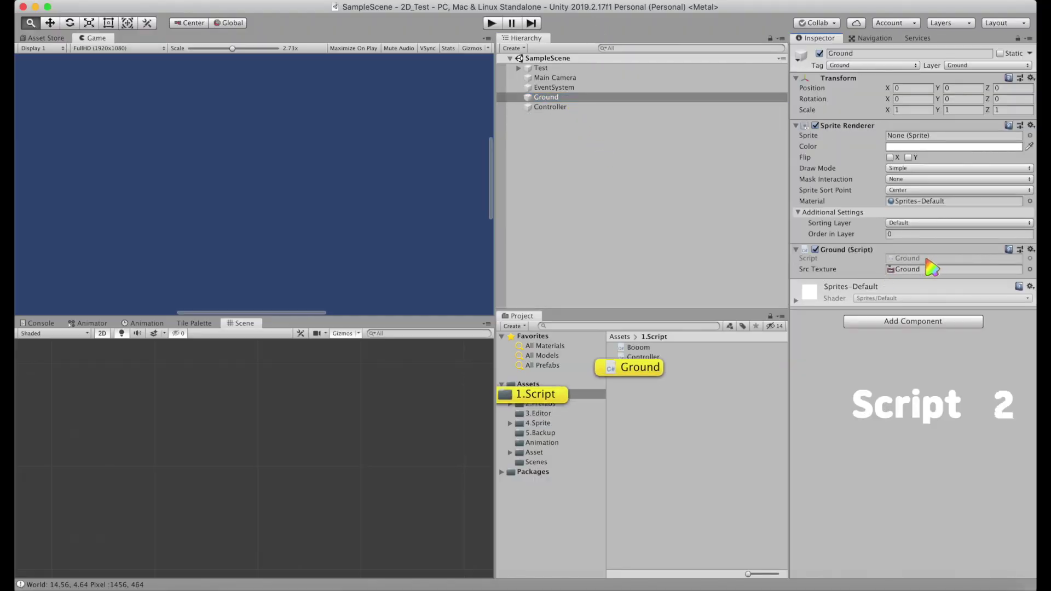
type("ublic void")
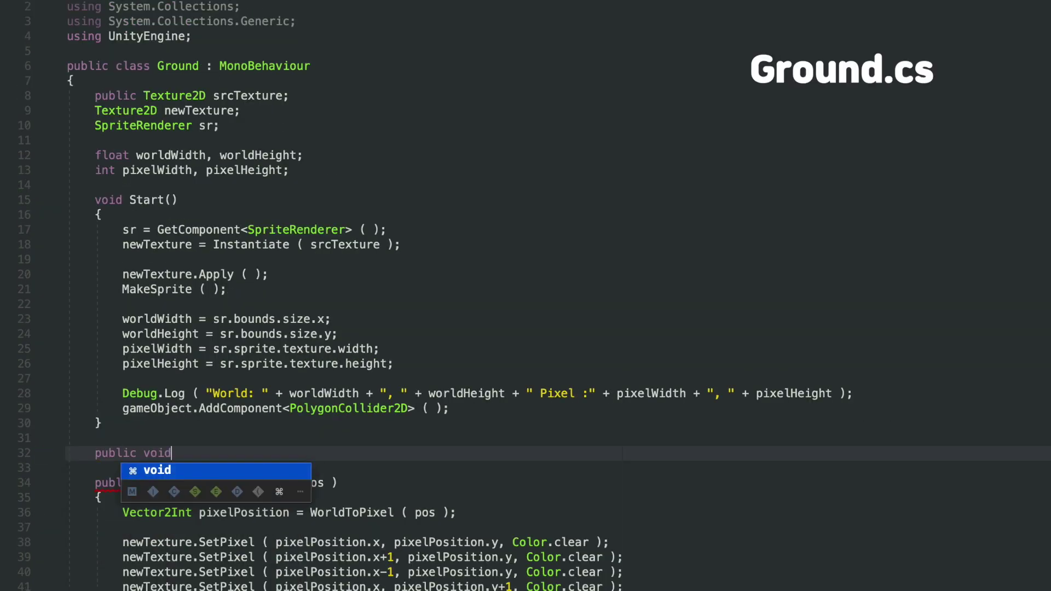
type(" MakeAHole(CircleCollider2D c2d){")
key("Return")
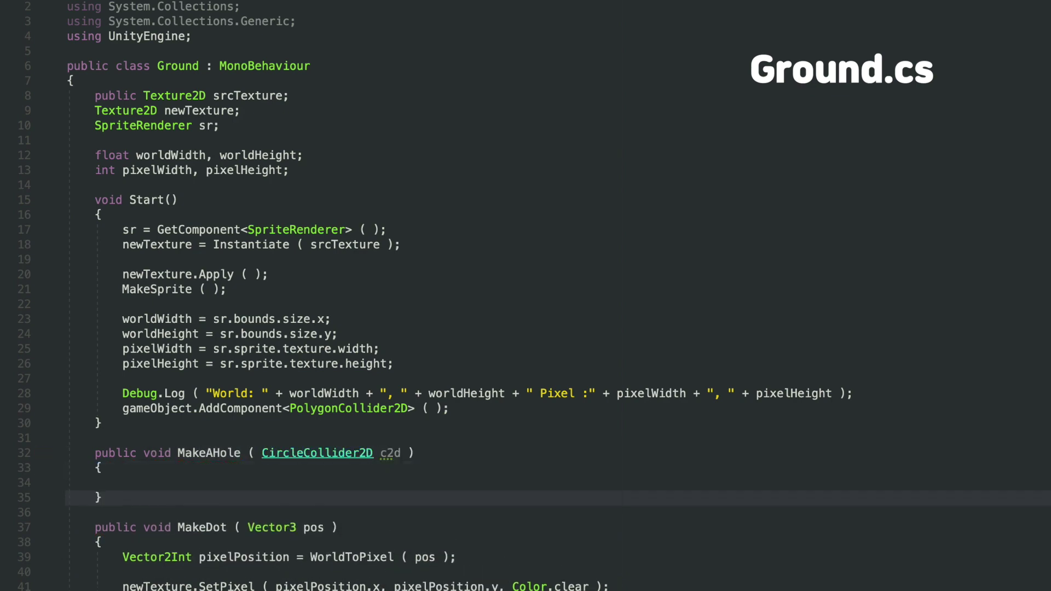
scroll(526, 295, "down", 8)
type("Vector2Int colliderCenter = ")
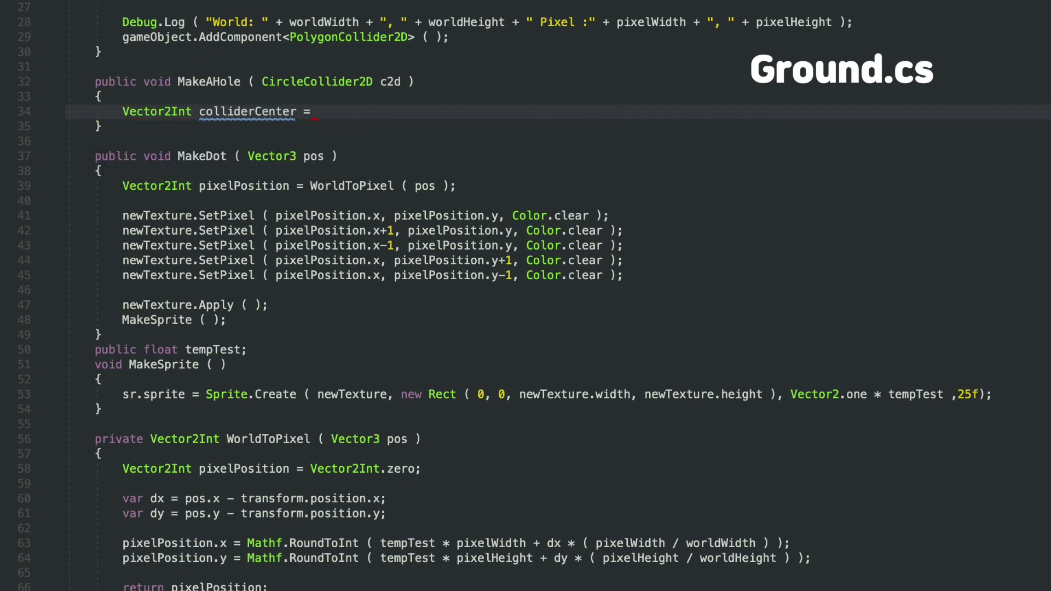
type("WorldToPixel ( c2d.bounds.center );")
key("Return")
type("int")
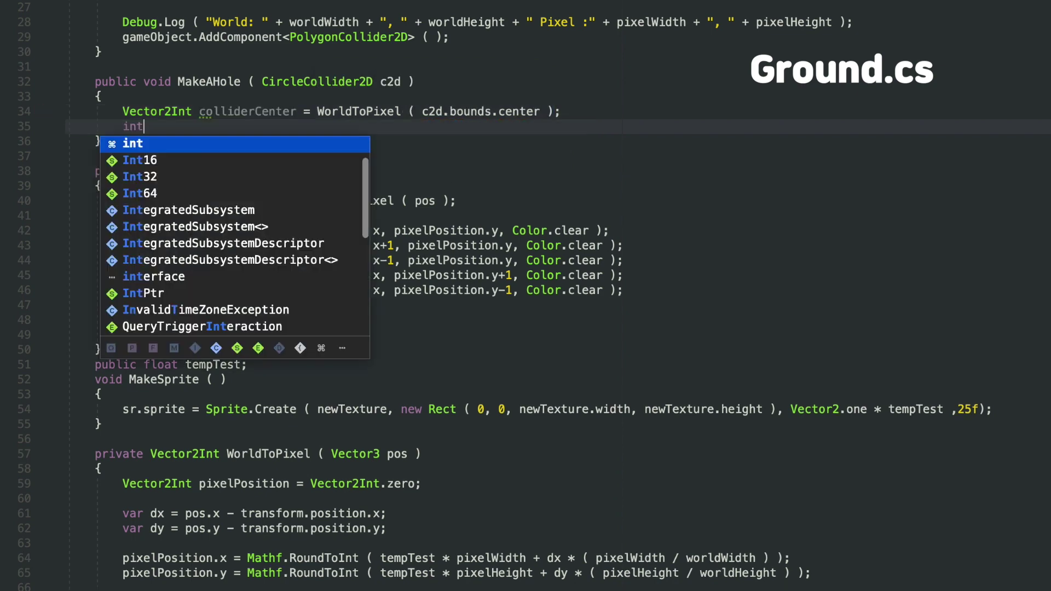
type(" radius = Mathf.RoundToInt ( c2d.bounds.size.x / ")
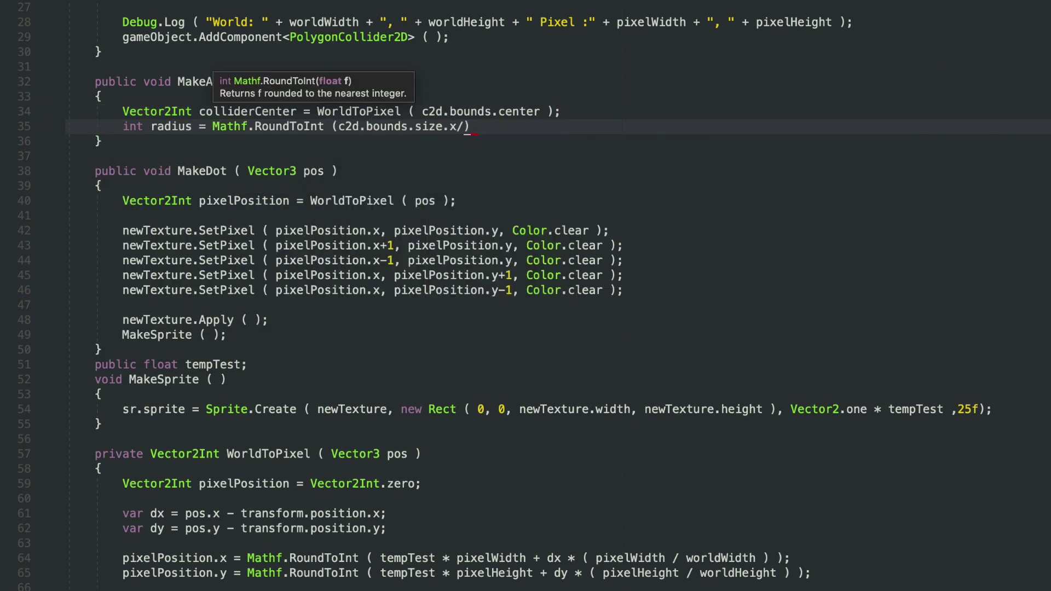
type("2 * pixelWidth / worldWidth );")
key("Return")
key("Return")
- Add nested for loops over radius and distance, with distance = RoundToInt(Sqrt(radius*radius - i*i))
type("int px,")
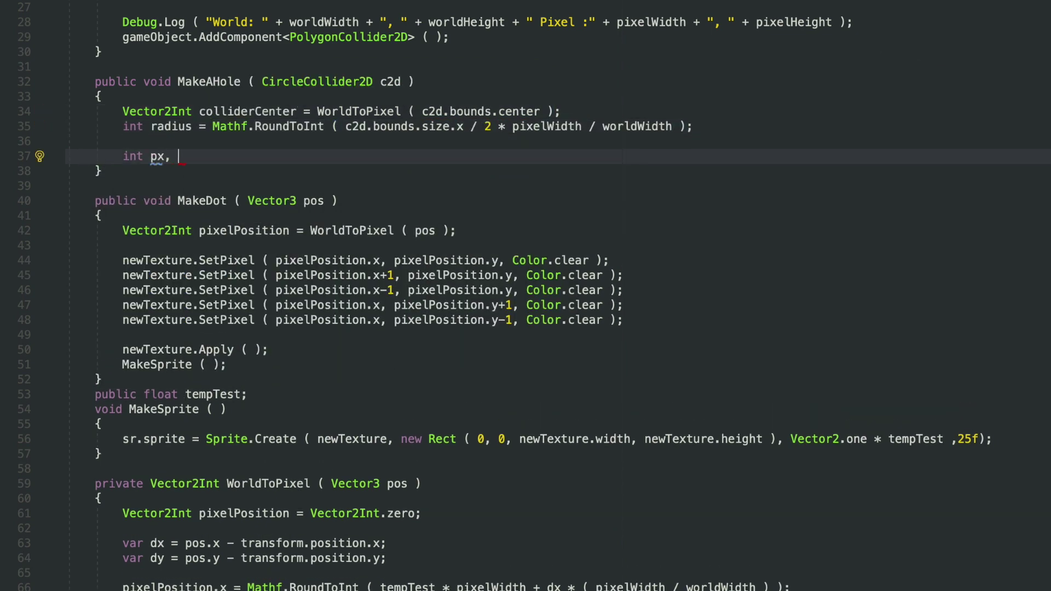
key("Return")
type("for")
key("Tab")
key("Tab")
type("ra")
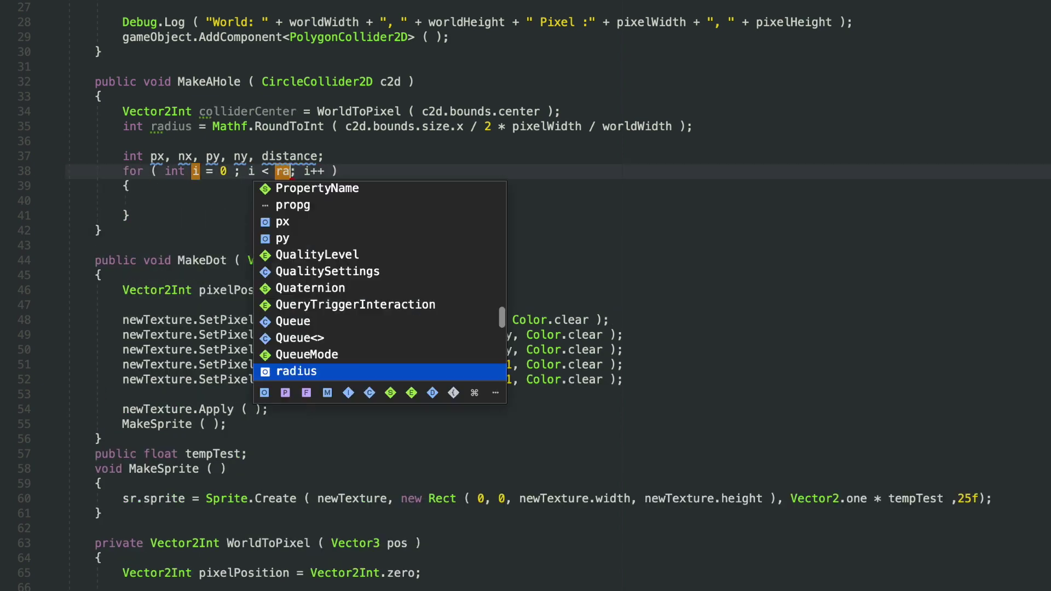
type("dius")
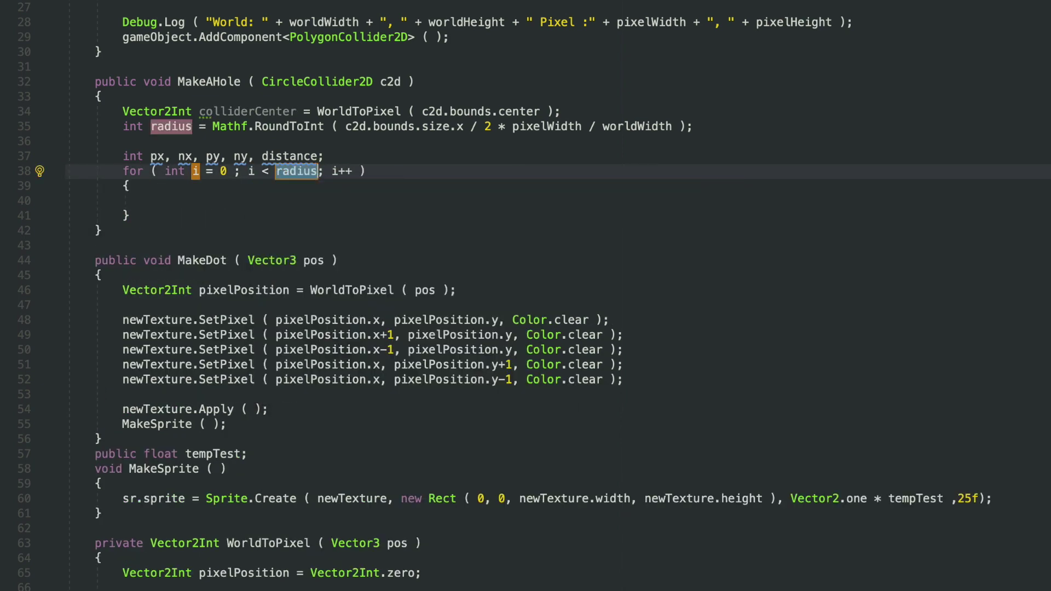
key("Return")
type("for")
key("Tab")
key("Tab")
type("j")
key("Tab")
type("d")
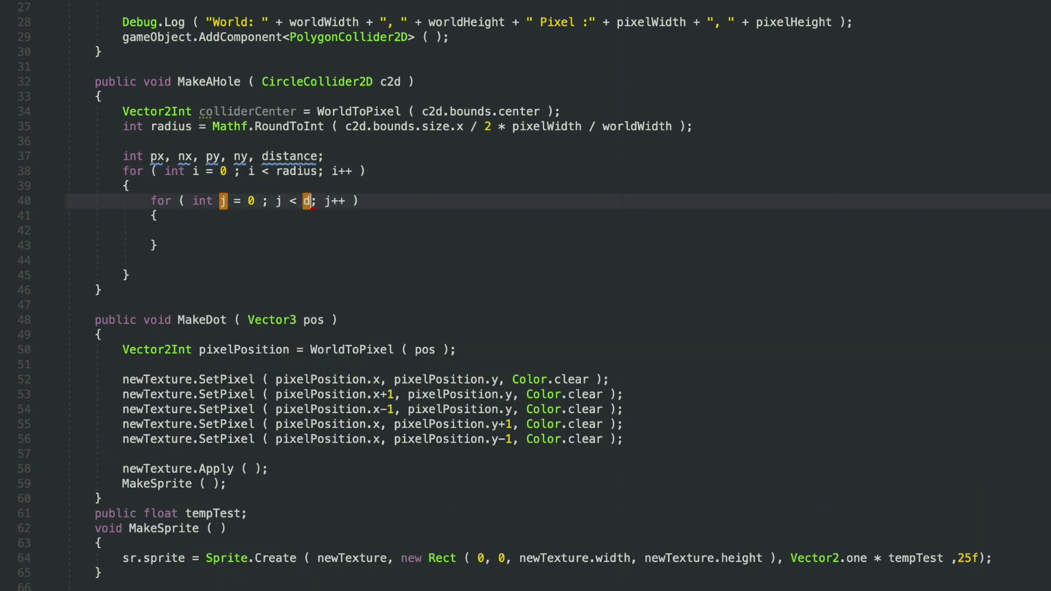
type("istance")
key("Up")
key("End")
key("Return")
type("distance = Ma")
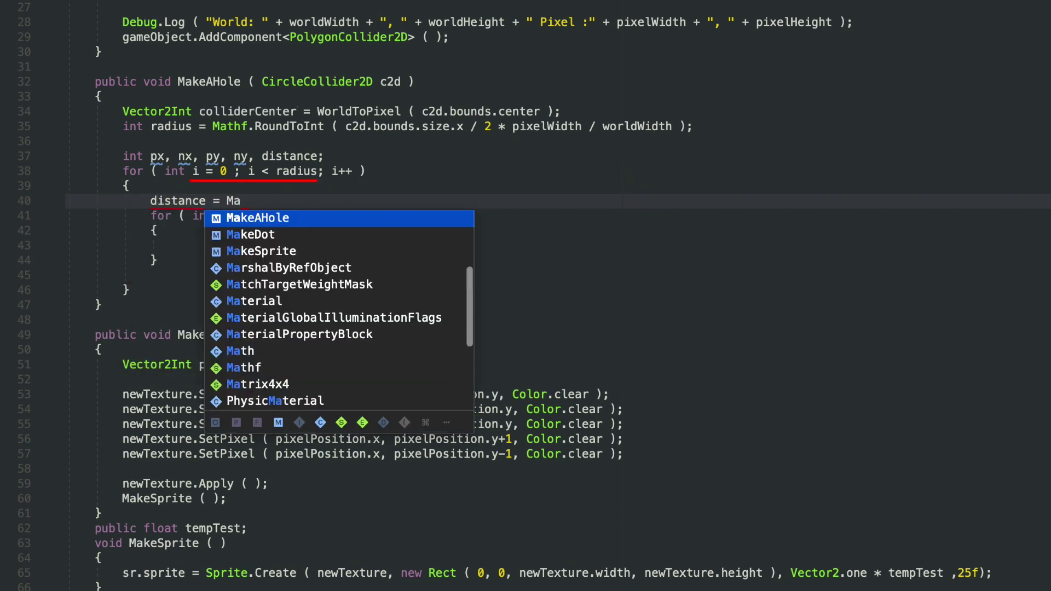
type("thf.R")
key("Return")
type("( Mathf.Sq")
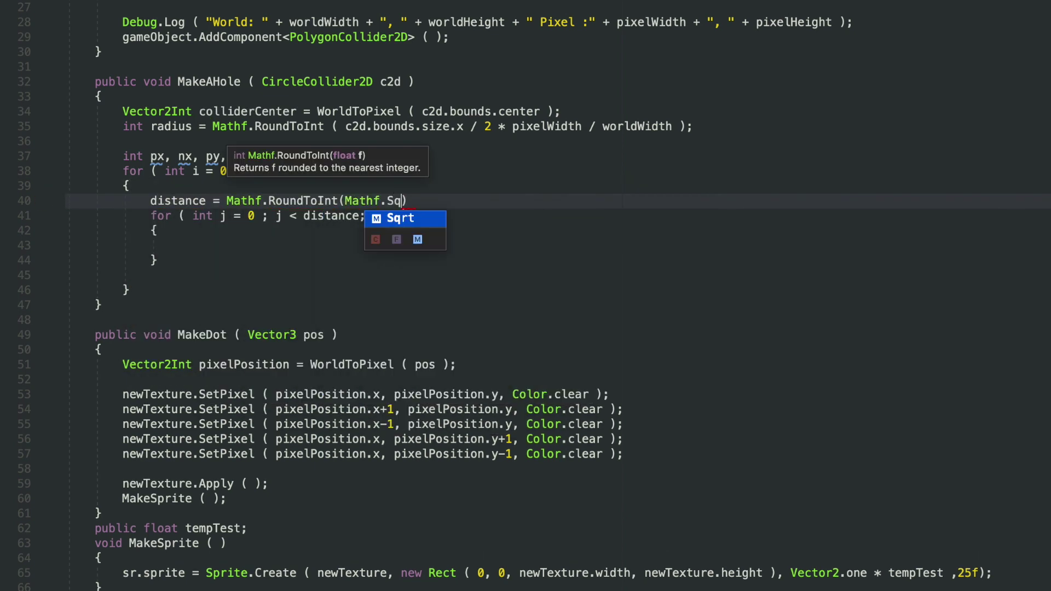
type("rt ( radius * radius - ")
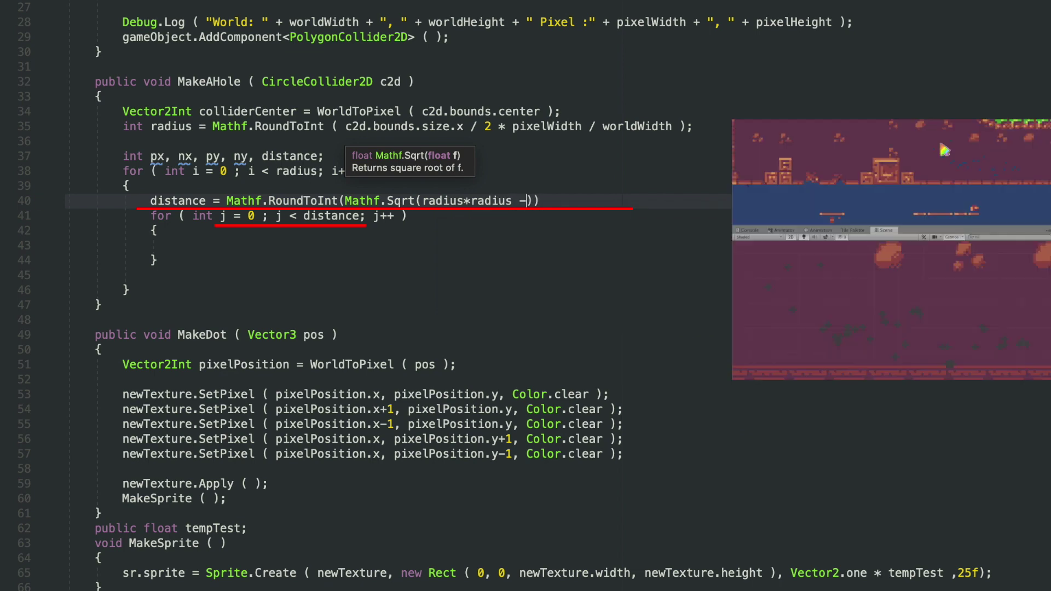
type("i * i ) );")
- Set px, nx, py, ny from colliderCenter ± i/j and start clearing pixels with SetPixel Color.clear
key("Down")
key("Down")
key("Down")
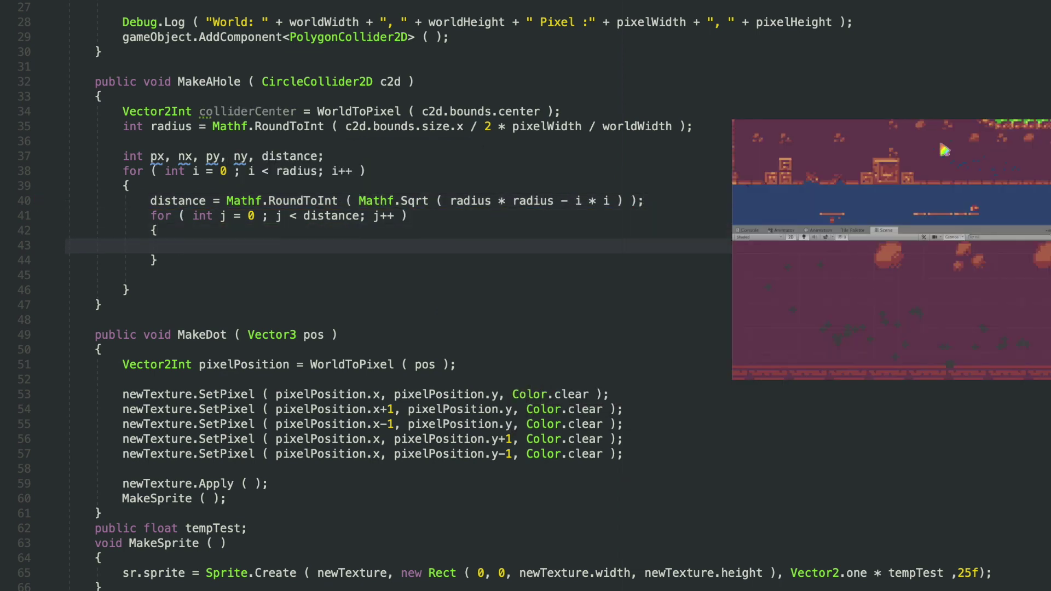
type("px = colli")
key("Return")
type(".x + i;")
key("Return")
type("nx = colliderCenter.x - i;")
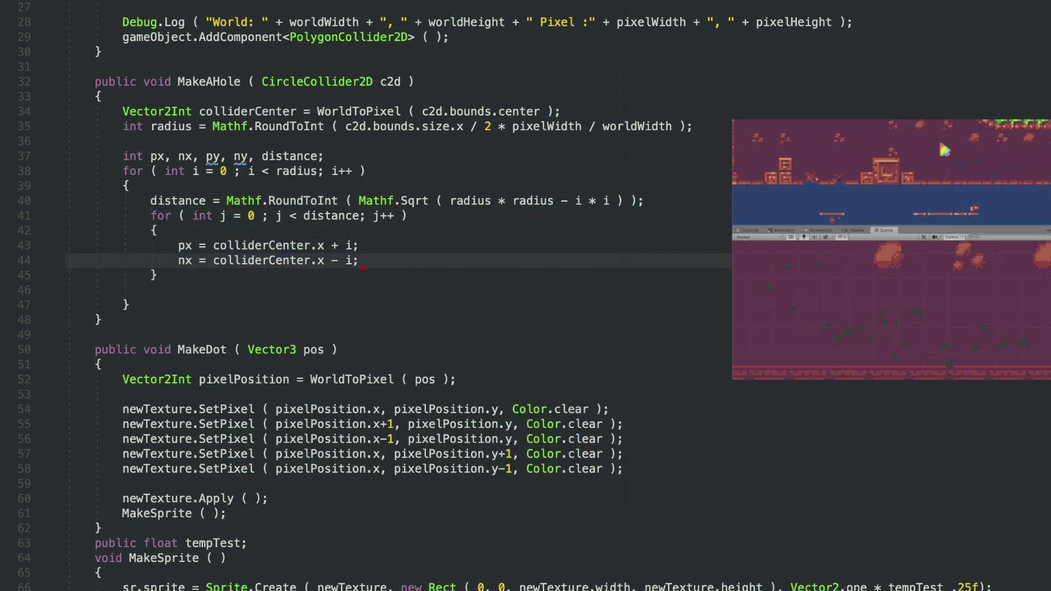
key("Return")
type("py = colliderCenter.y + j;")
key("Return")
type("ny =colliderCenter.y - j;")
key("Return")
key("Return")
type("ne")
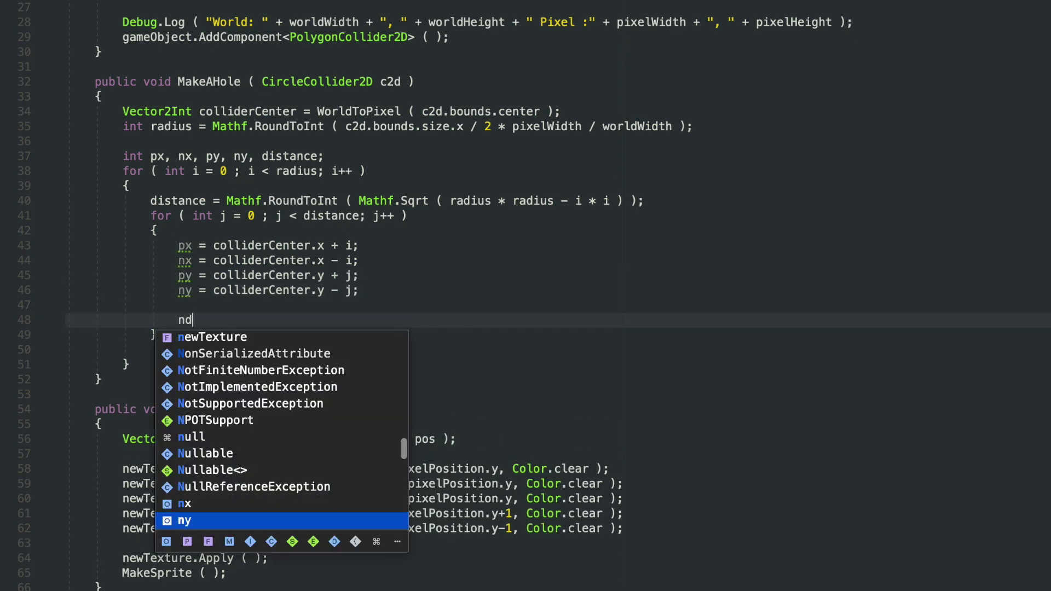
type("wTexture.SetPixel(px, py, Color.clear)")
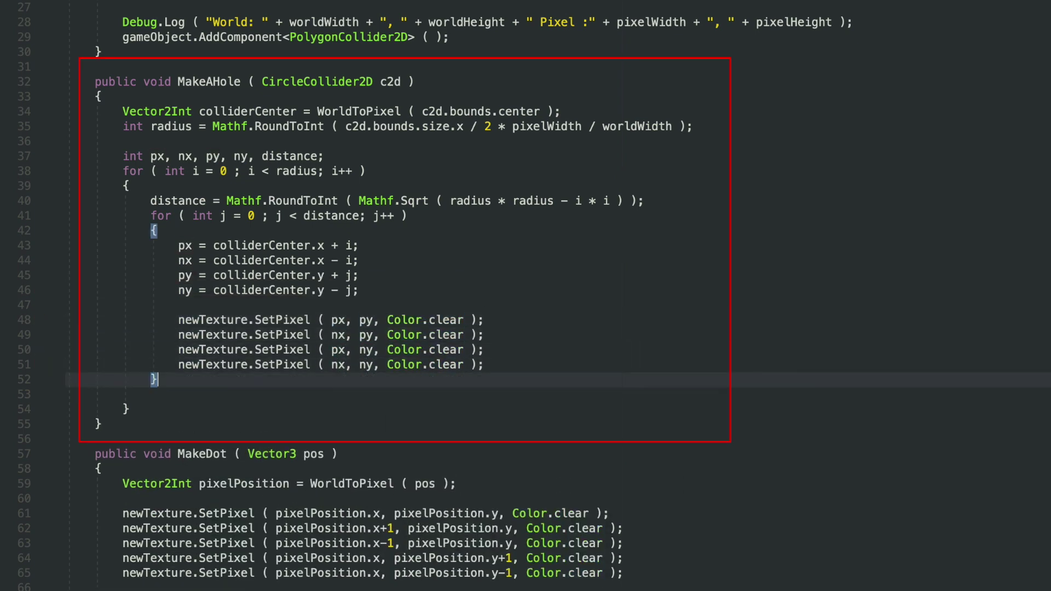
- End MakeAHole with newTexture.Apply(), MakeSprite(), and replacing the PolygonCollider2D with a new one
left_click(67, 394)
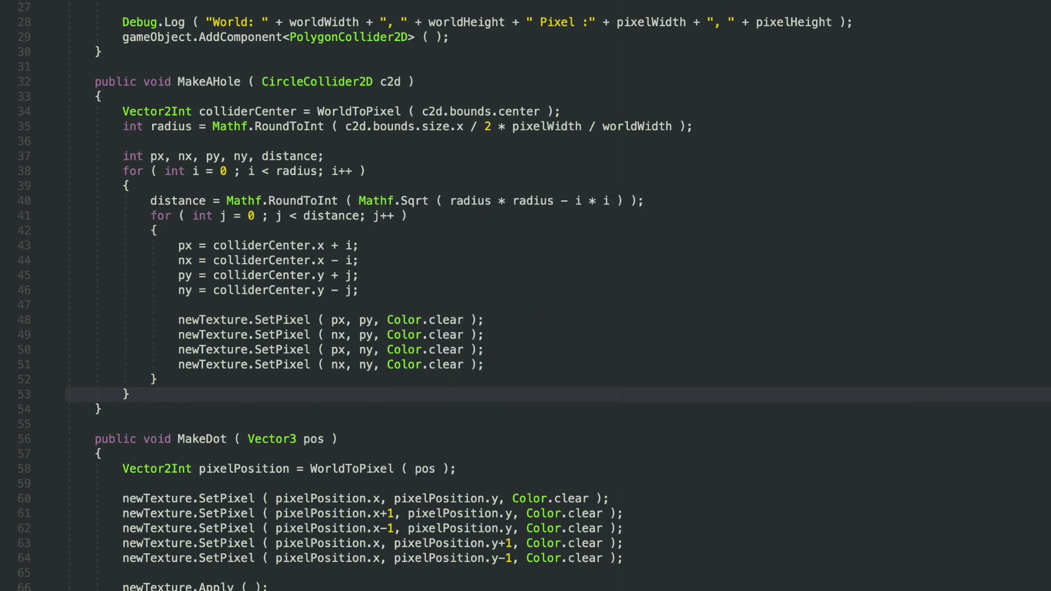
key("Return")
key("Return")
type("ne")
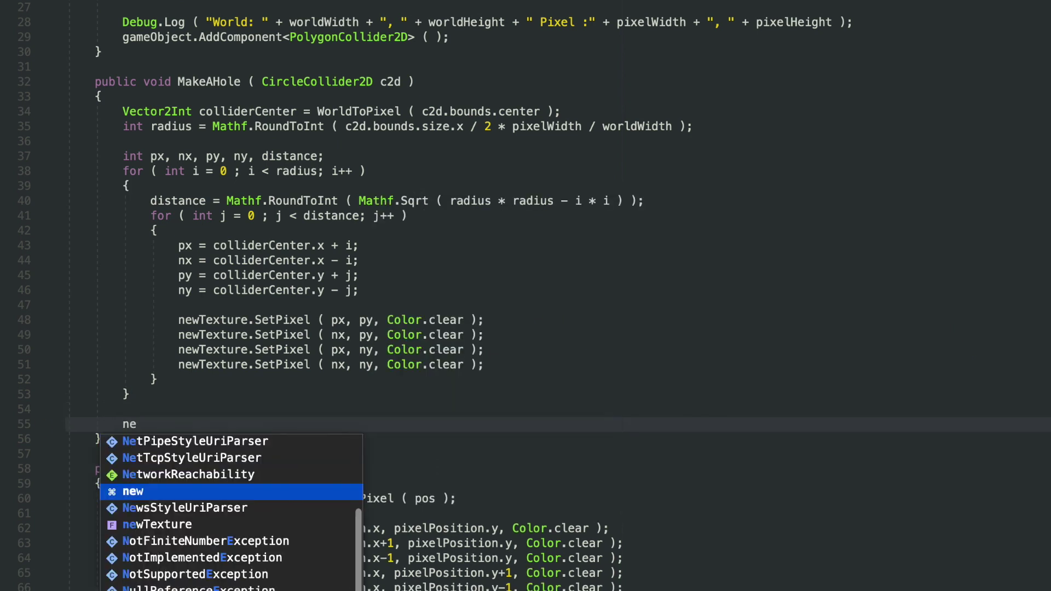
type("wTexture.Apply ( );")
key("Return")
type("MakeS")
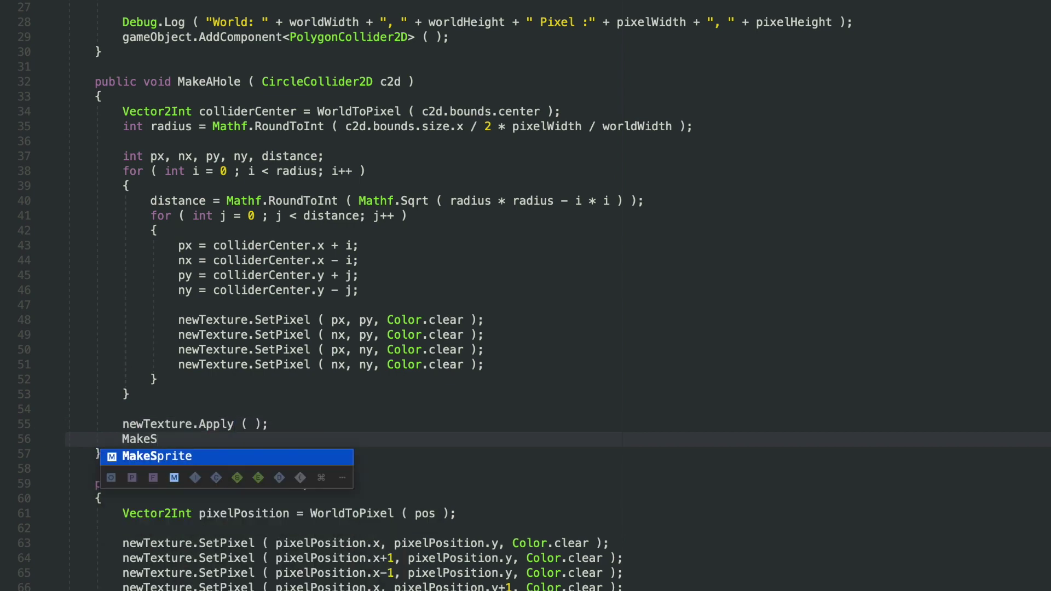
key("Return")
type("( );")
key("Return")
key("Return")
type("Destroy(gam")
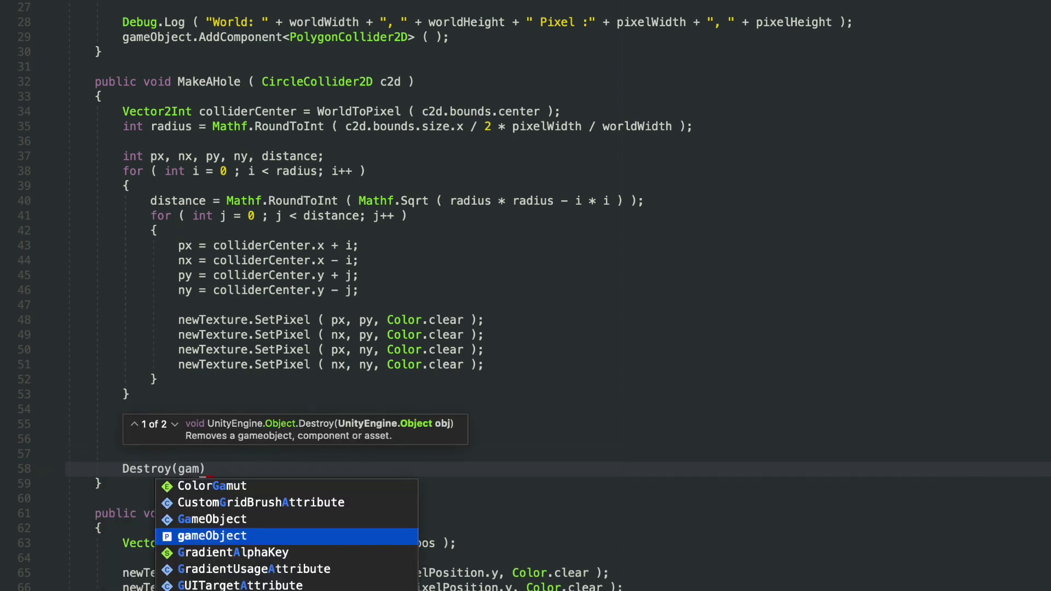
type("eObject.Get")
key("Down")
key("Return")
type("PolygonCollider2D> ( ) )")
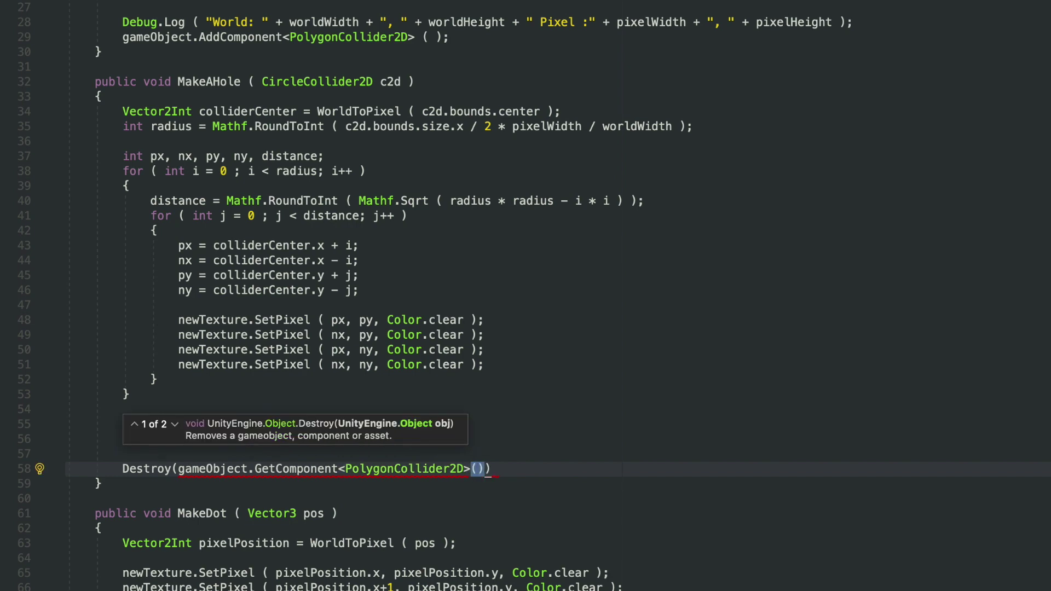
type(";")
key("Return")
type("gameObject.AddComponent<PolygonCollider2D>")
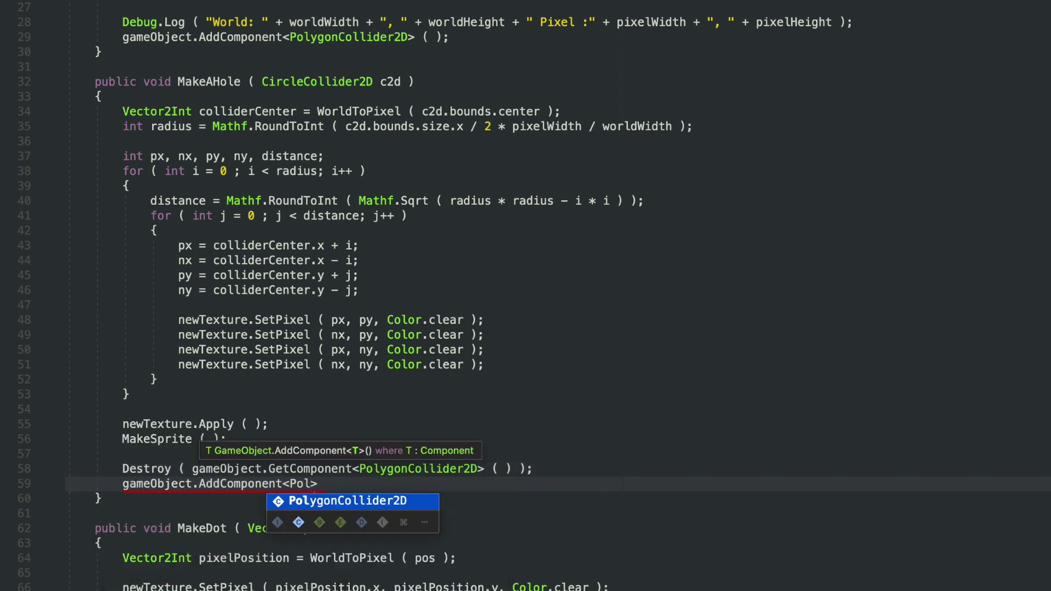
type("()")
- Add OnTriggerEnter2D that returns without a CircleCollider2D and otherwise calls MakeAHole with it
key("Down")
key("Return")
key("Return")
type("OnTri")
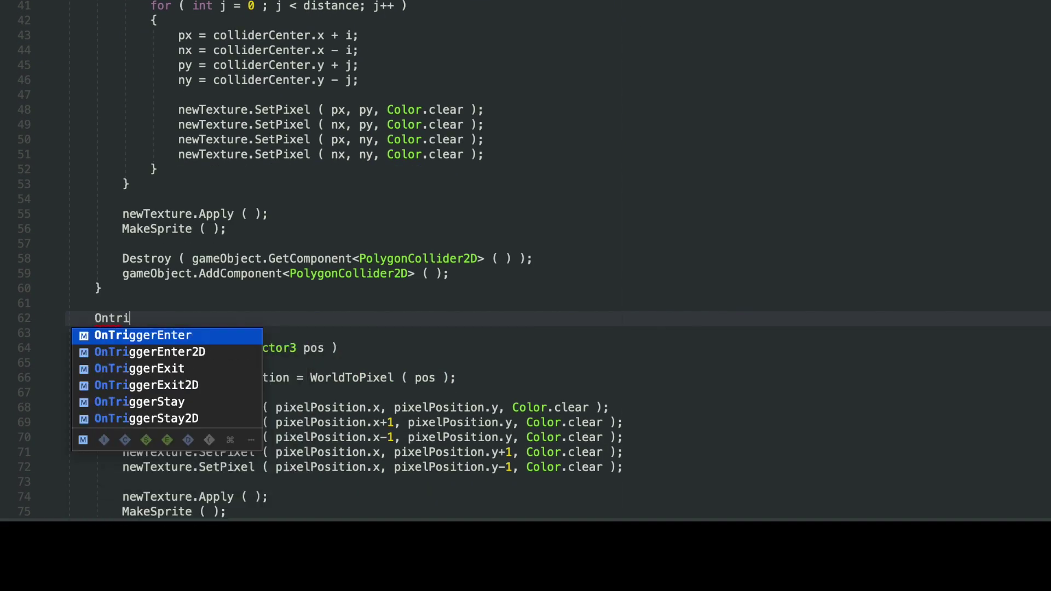
key("Return")
type("!collision.GetComponent<CircleCollider2D> ( ) ")
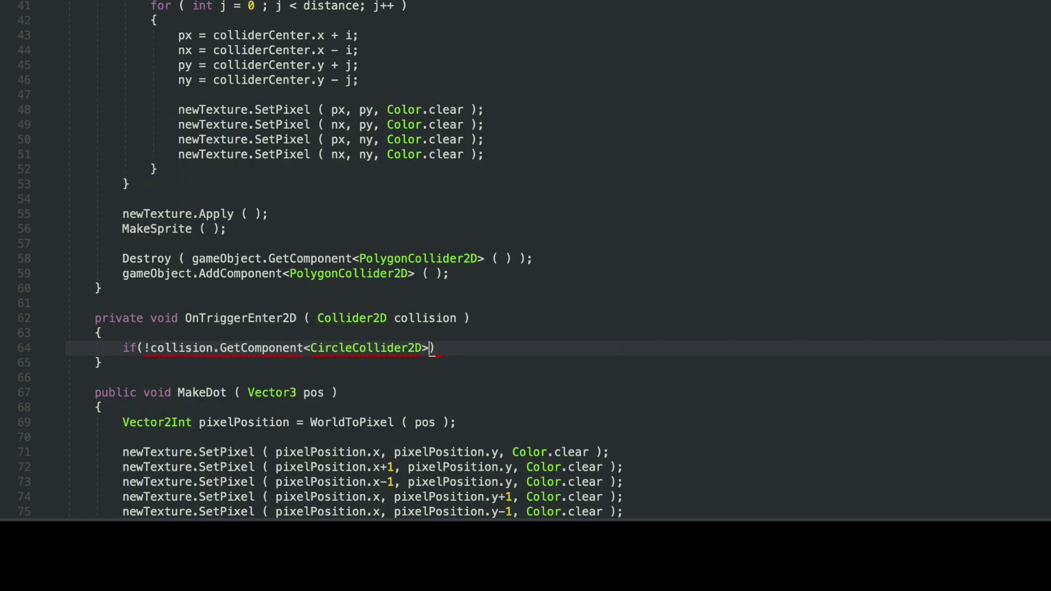
type(") return;")
key("Return")
key("Return")
type("MakeAHole(collision.Get")
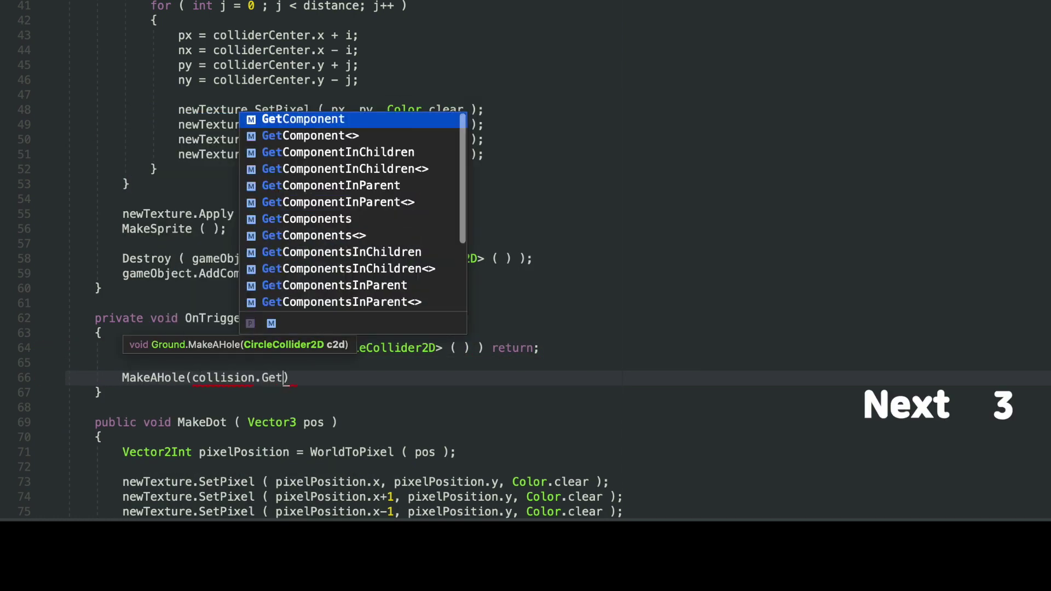
type("Component<CircleCollider2D> (")
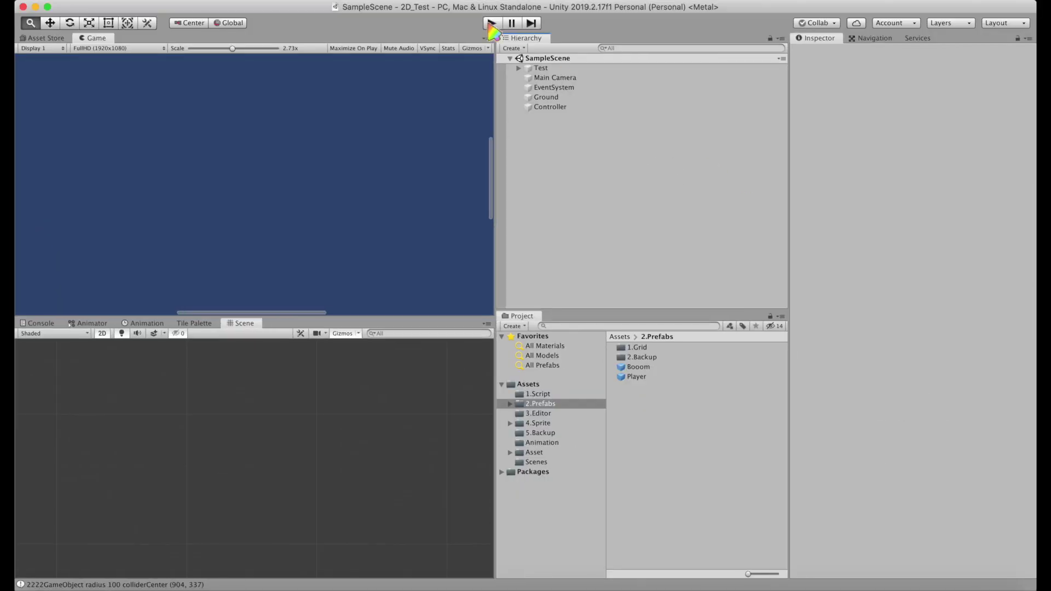
- Play the game, drop a test bomb to carve a crater, then stop
left_click(491, 23)
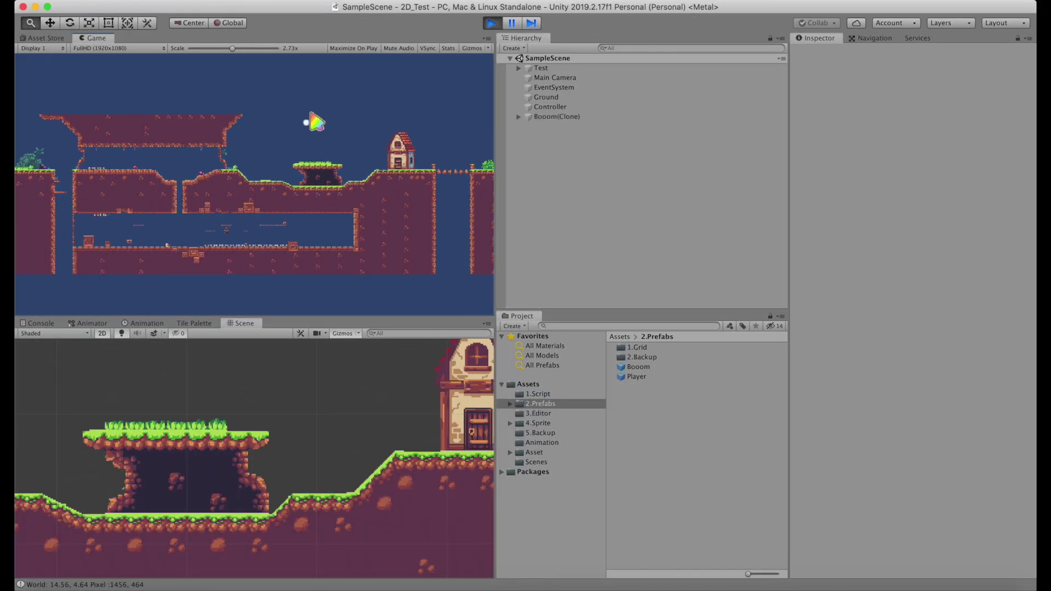
left_click(346, 148)
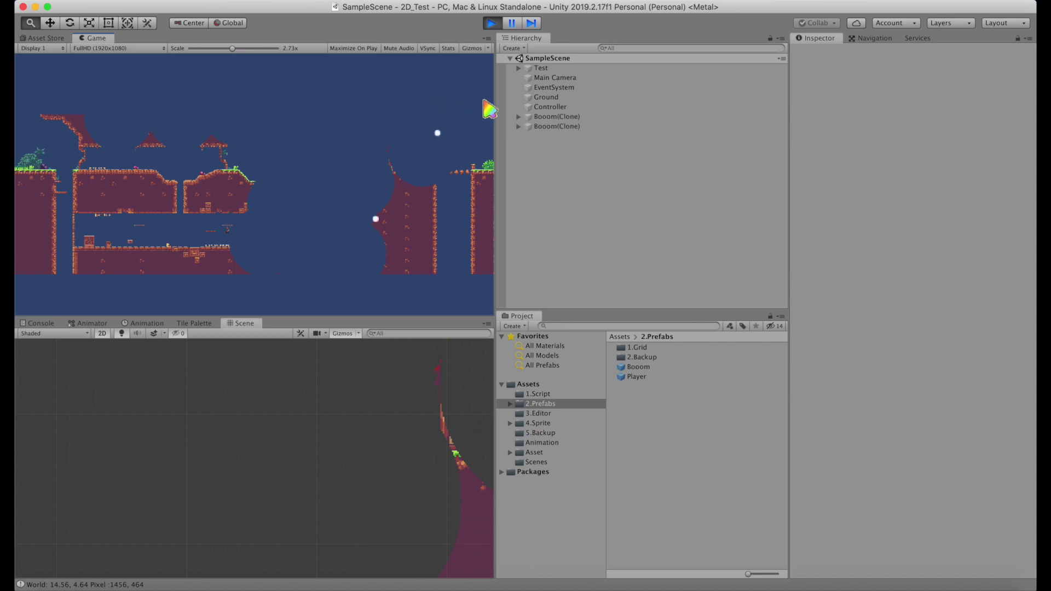
left_click(492, 23)
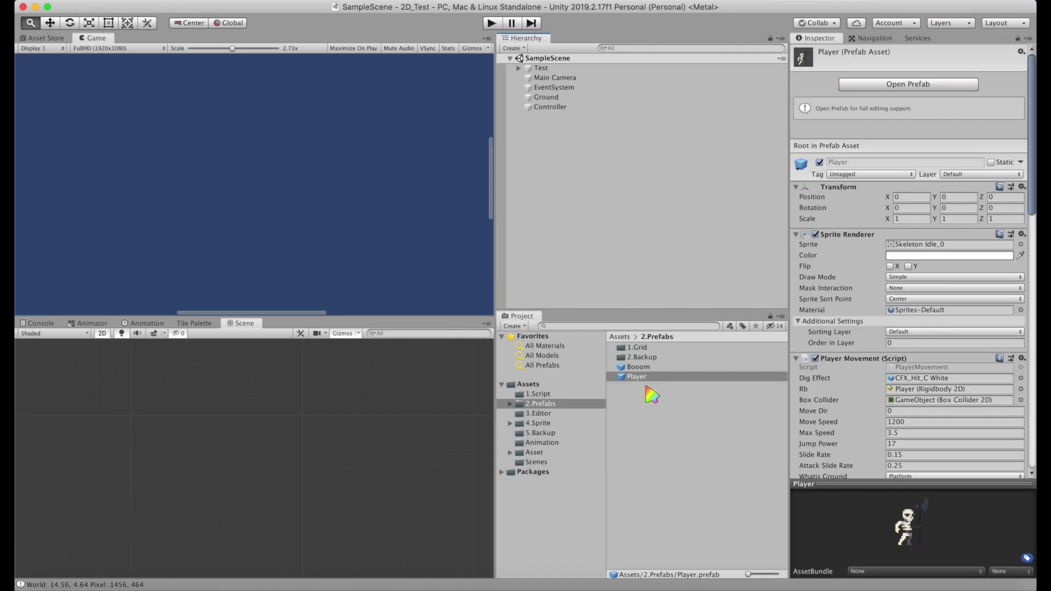
- Add the Player prefab to the scene with the barrel_heavy gun sprite parented under it
left_click_drag(637, 377, 562, 131)
left_click(540, 423)
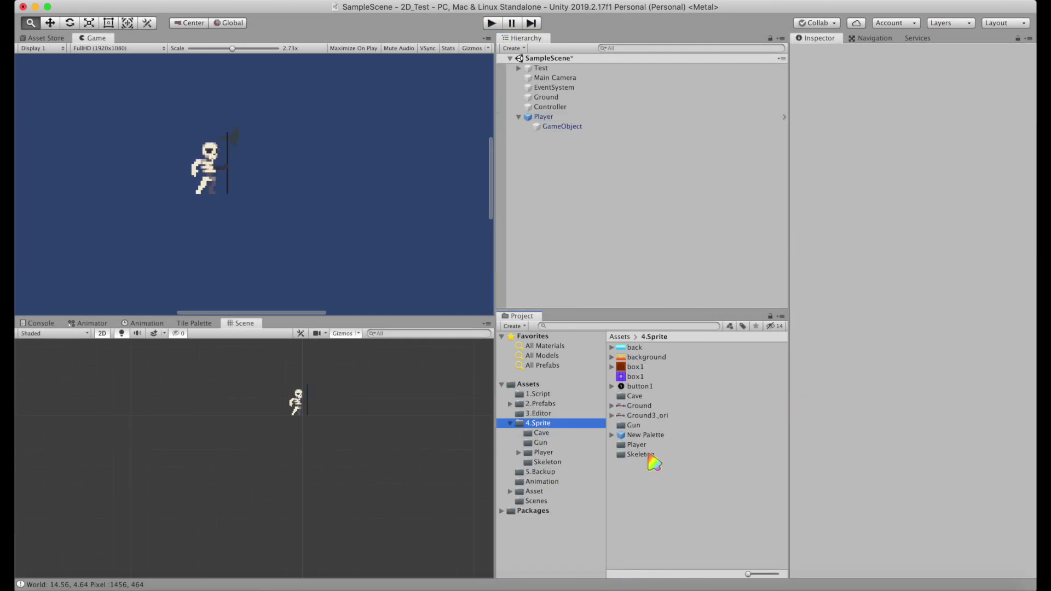
double_click(652, 463)
left_click_drag(646, 347, 562, 126)
left_click(610, 191)
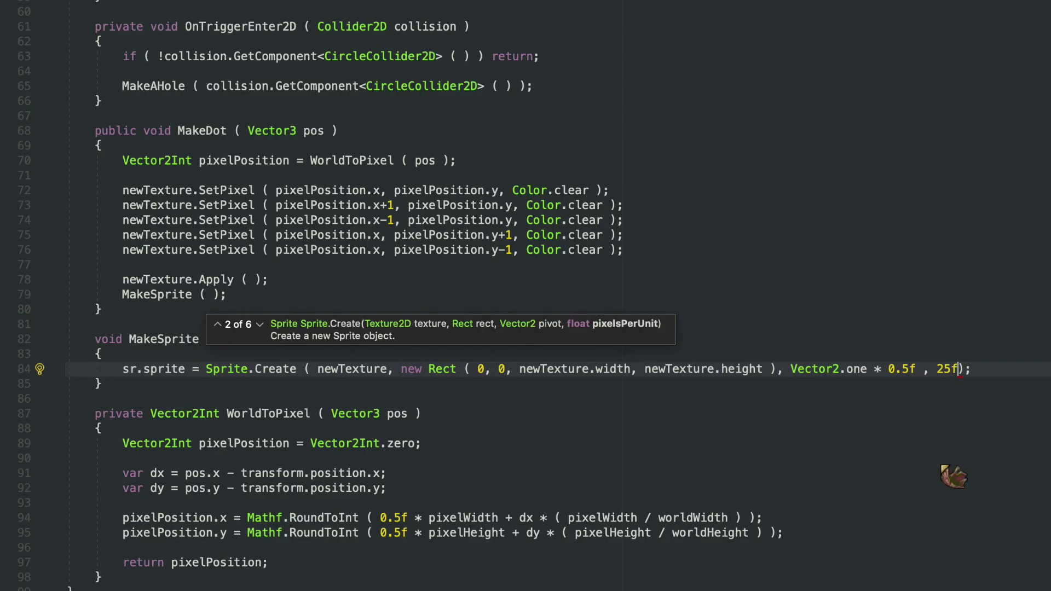
left_click(965, 368)
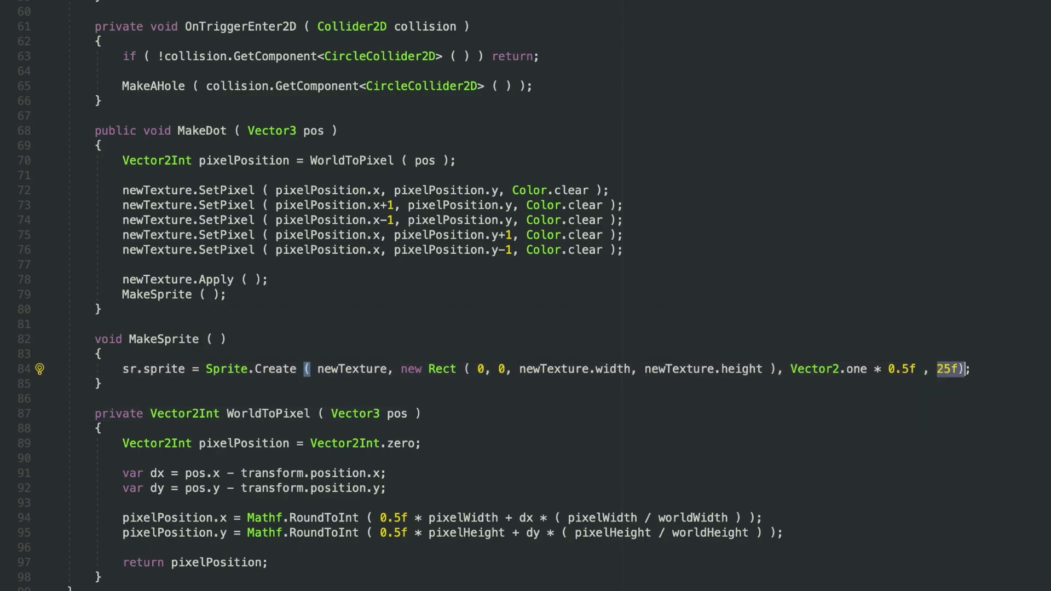
- Start the game and zoom out by raising the Main Camera size to 13.9
key("ctrl+p")
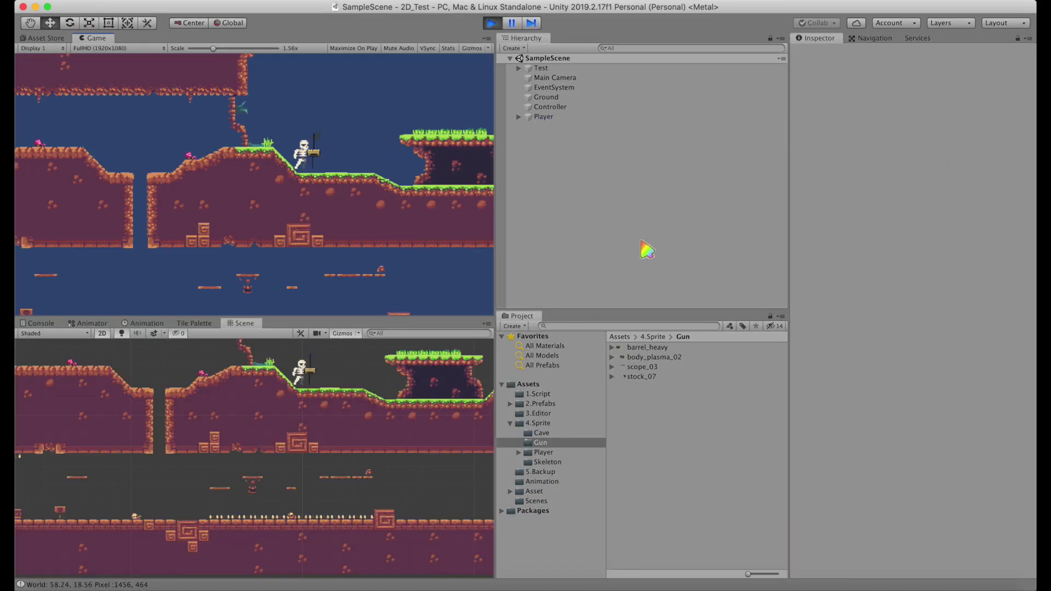
scroll(417, 399, "down", 3)
left_click(555, 78)
left_click_drag(807, 184, 835, 184)
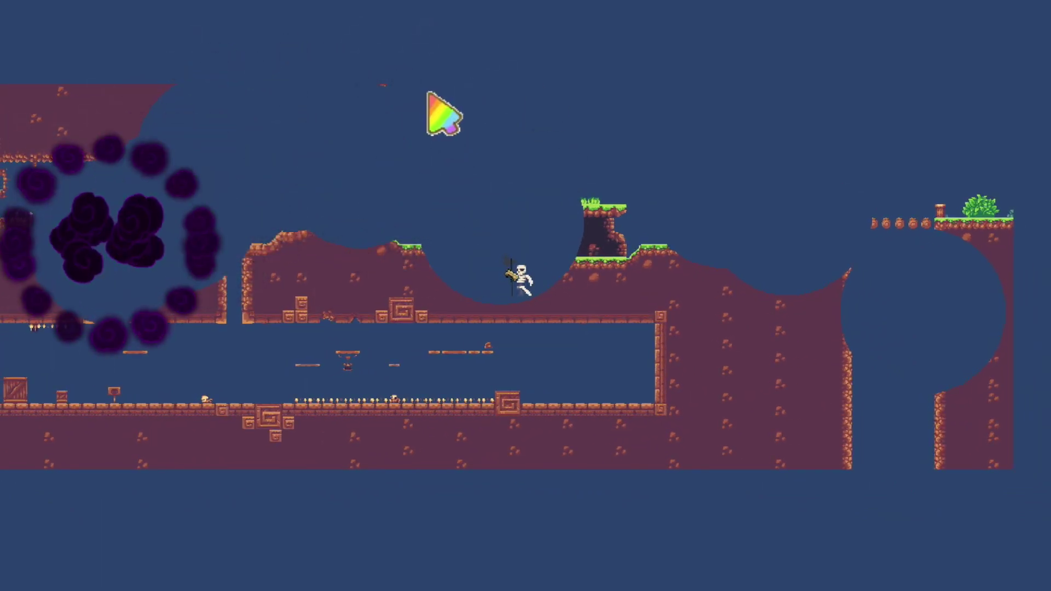
- Fire six bombs at different spots across the level to blast round holes in the terrain
left_click(225, 63)
left_click(357, 56)
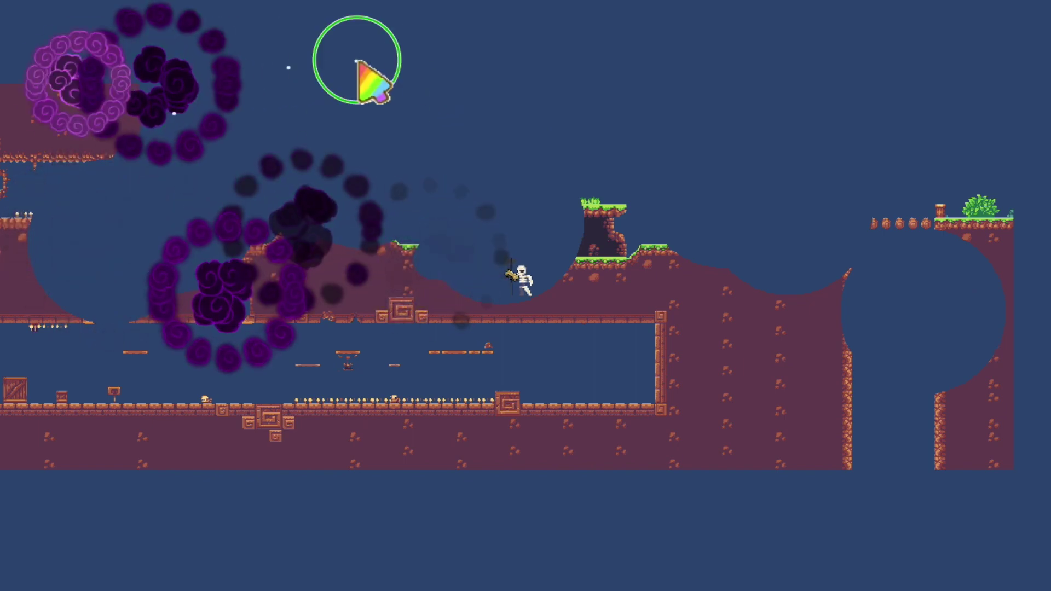
left_click(752, 74)
left_click(763, 251)
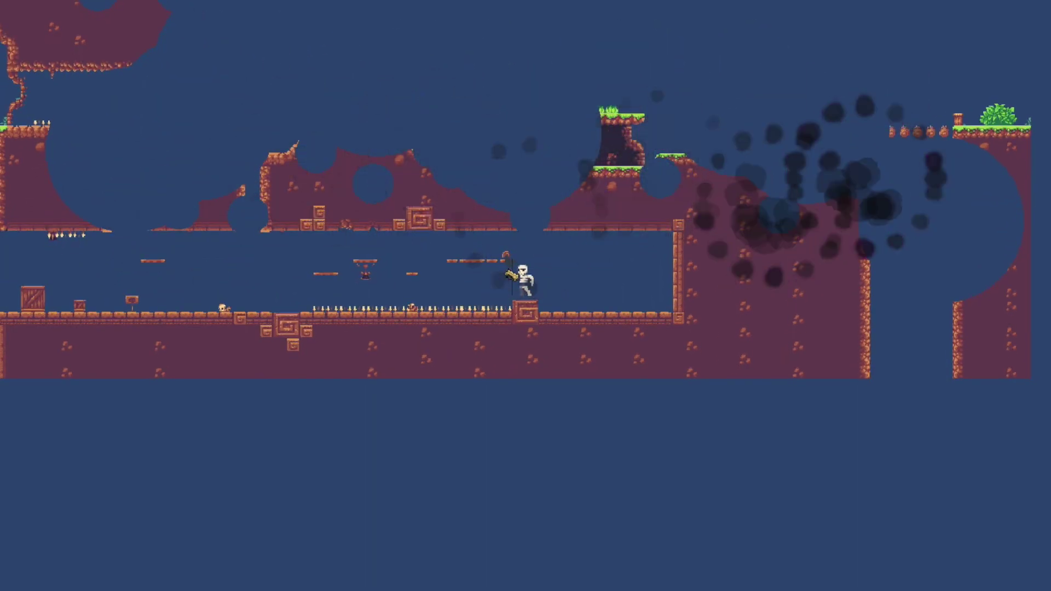
left_click(582, 183)
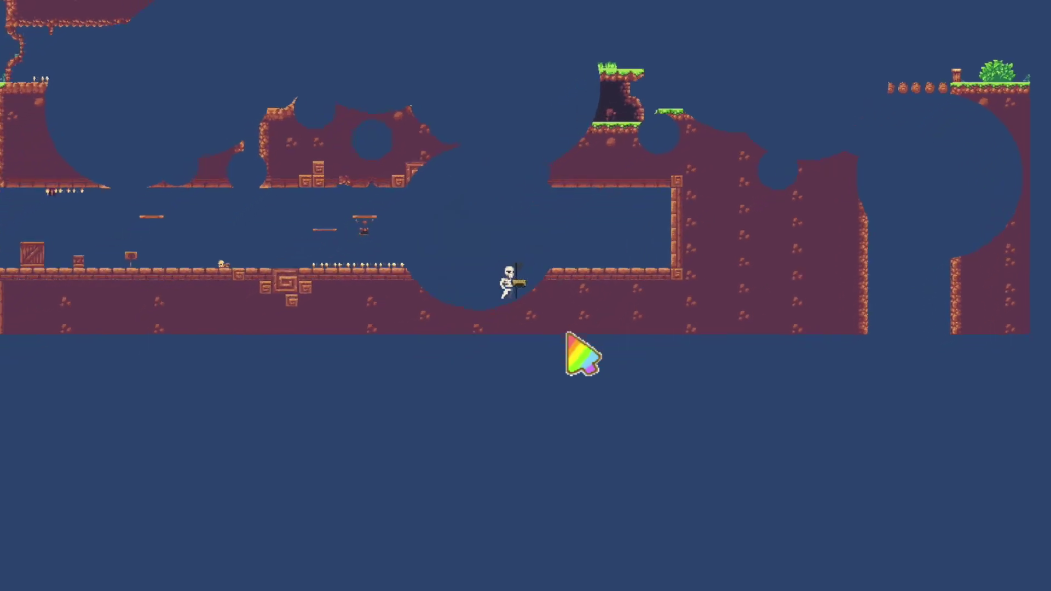
left_click(568, 351)
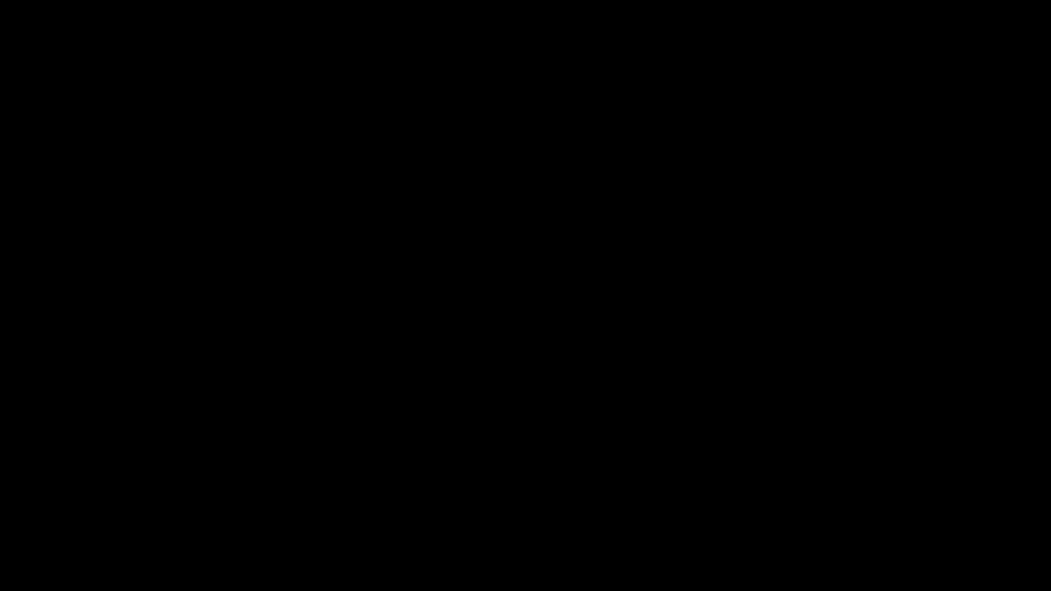